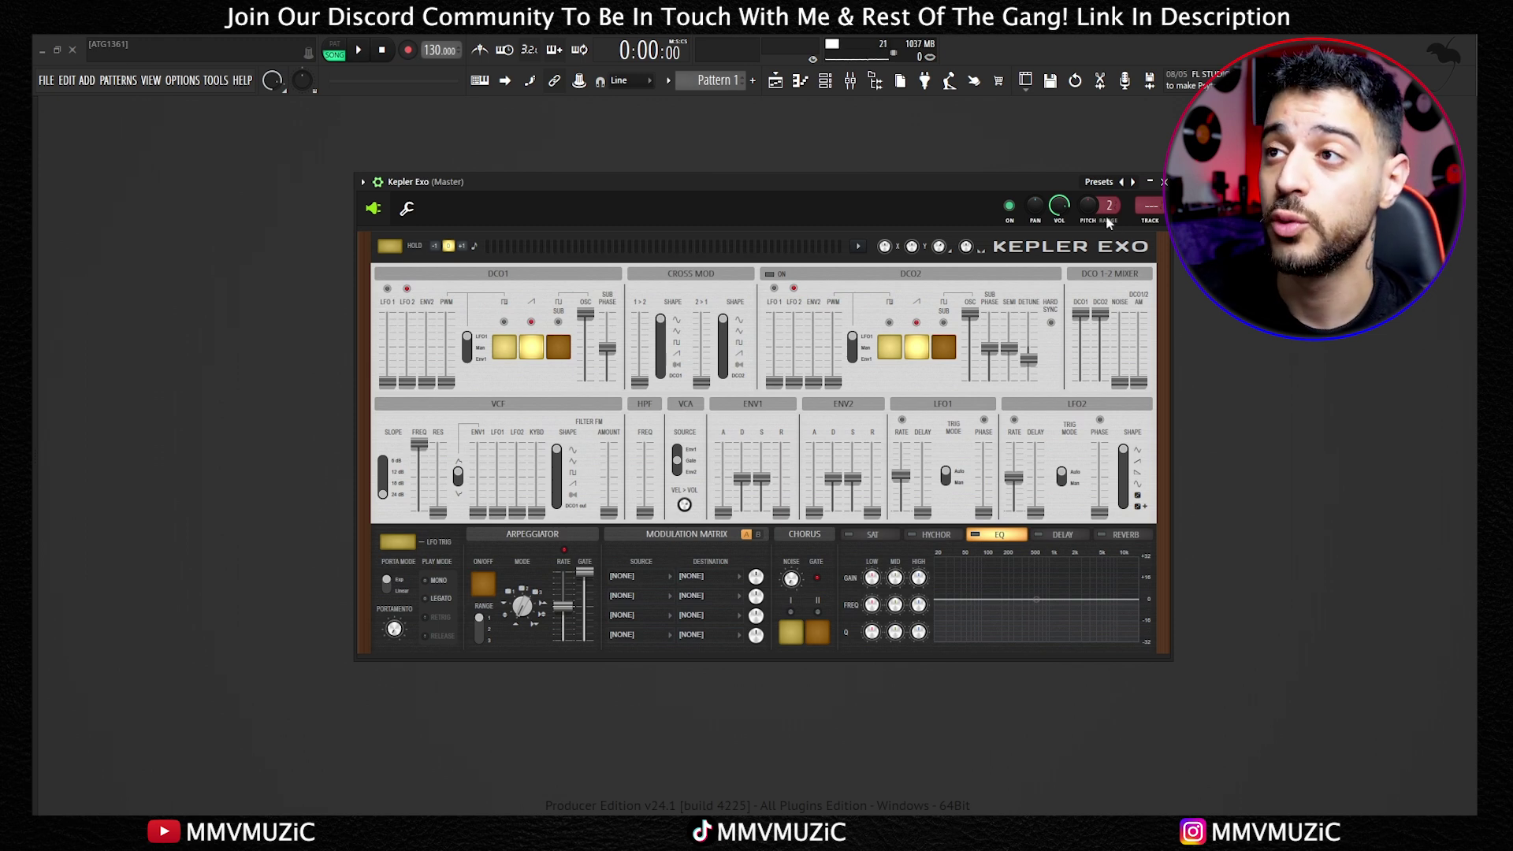
Audition the Chordarp and Discomatic arp presets on Kepler Exo.
{"action": "left_click", "coordinate": [1099, 182]}
{"action": "mouse_move", "coordinate": [1144, 457]}
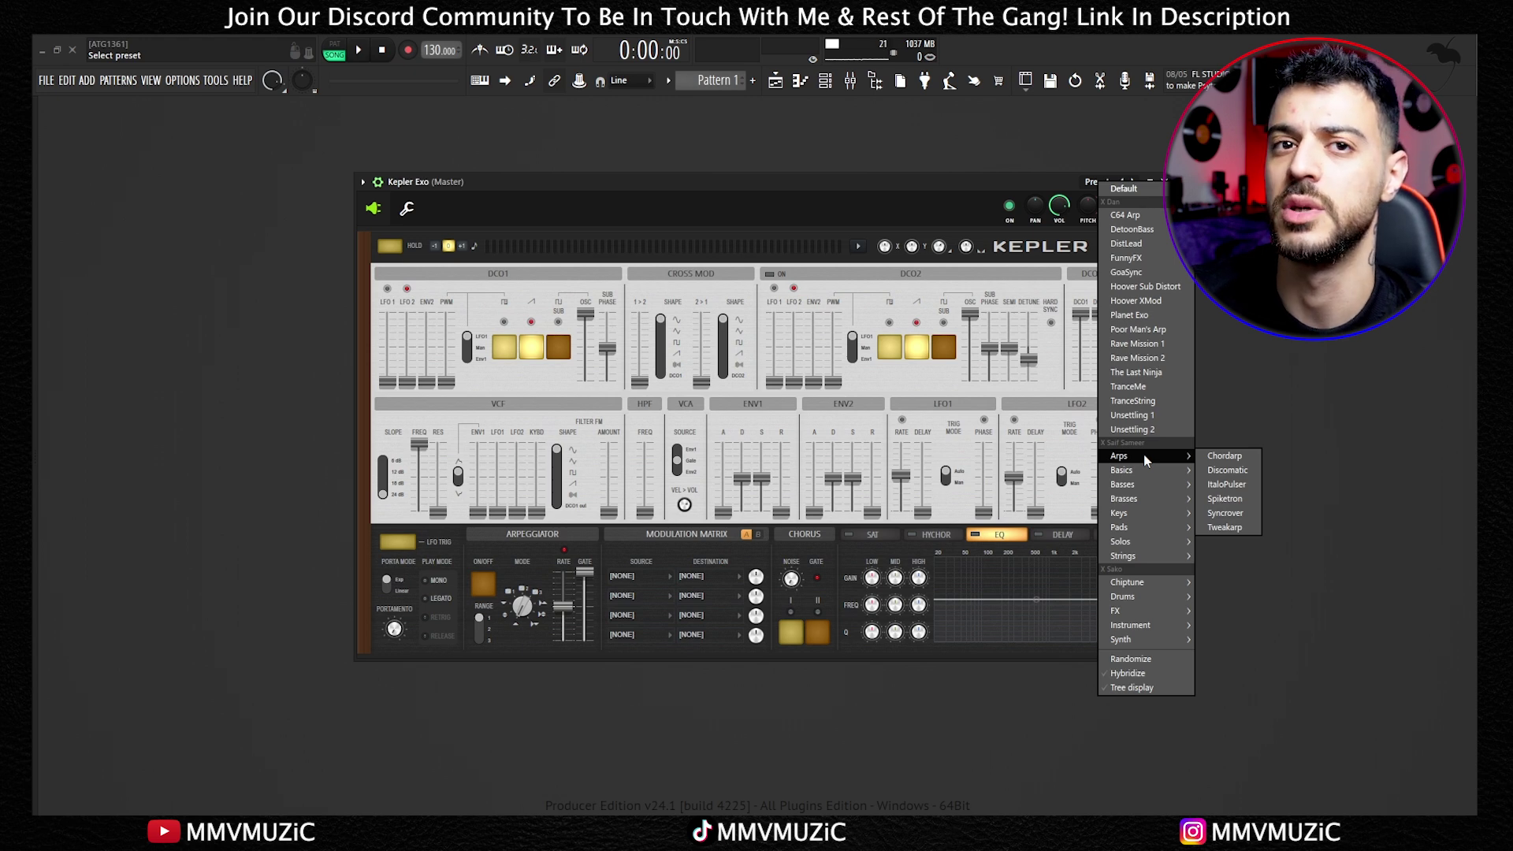
{"action": "left_click", "coordinate": [1217, 457]}
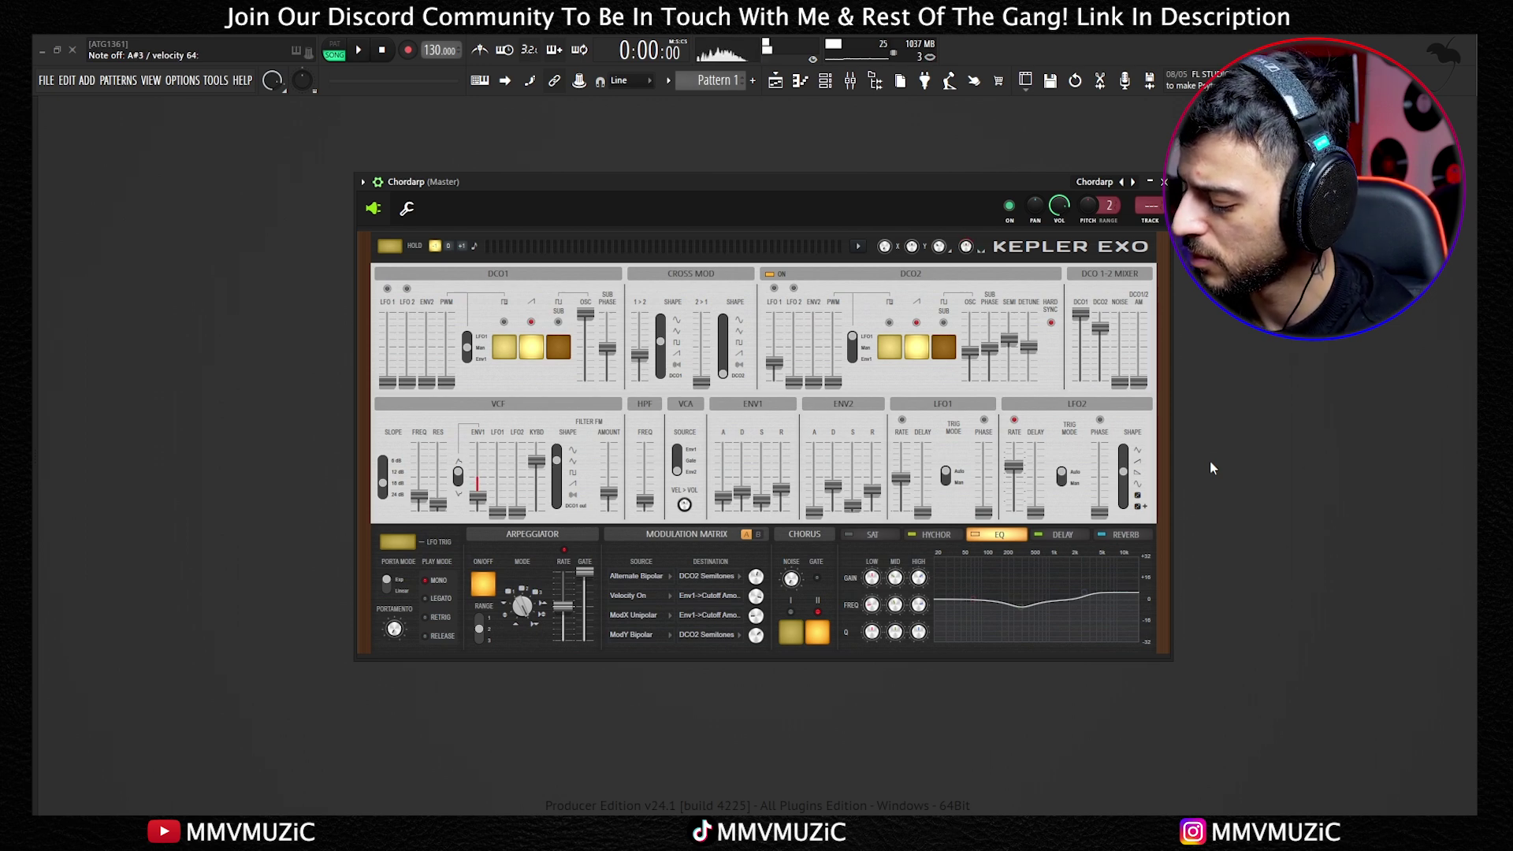
{"action": "left_click", "coordinate": [1133, 181]}
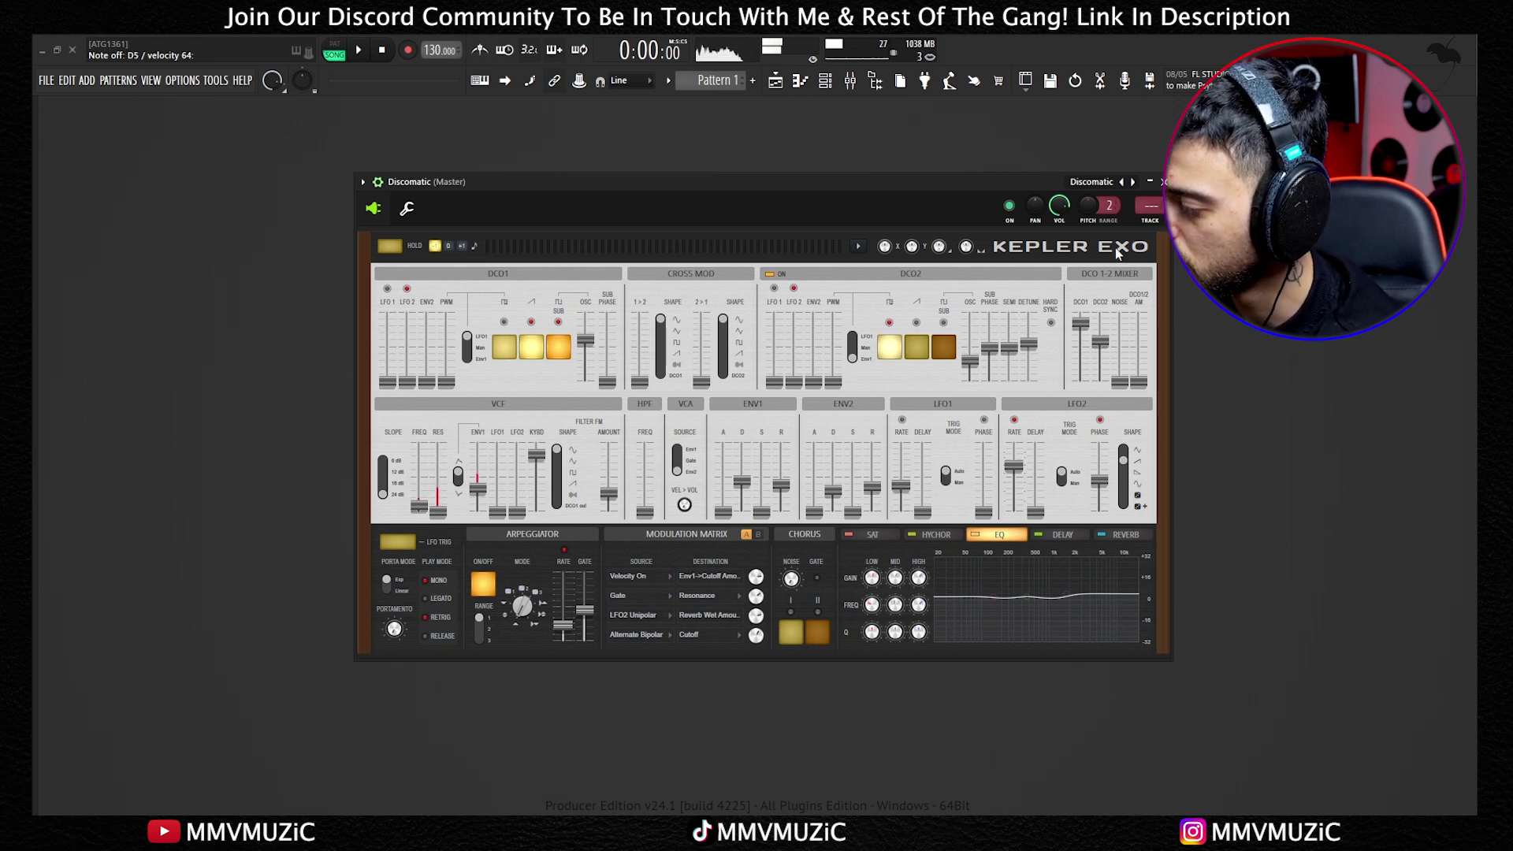
Load the Aesthetica bass preset and switch on MONO play mode.
{"action": "left_click", "coordinate": [1095, 182]}
{"action": "mouse_move", "coordinate": [1139, 490]}
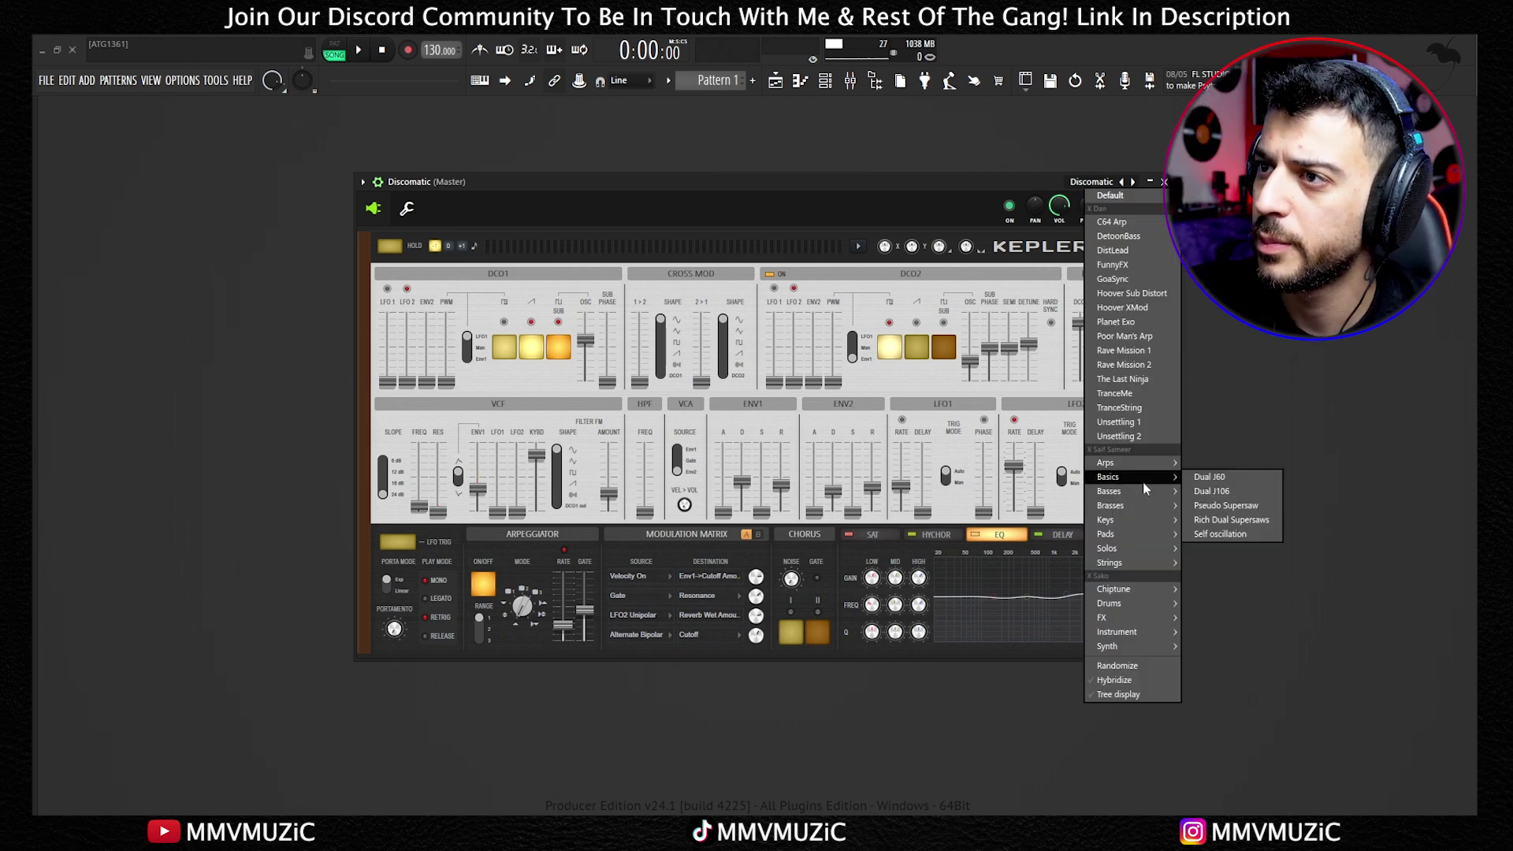
{"action": "left_click", "coordinate": [1212, 505]}
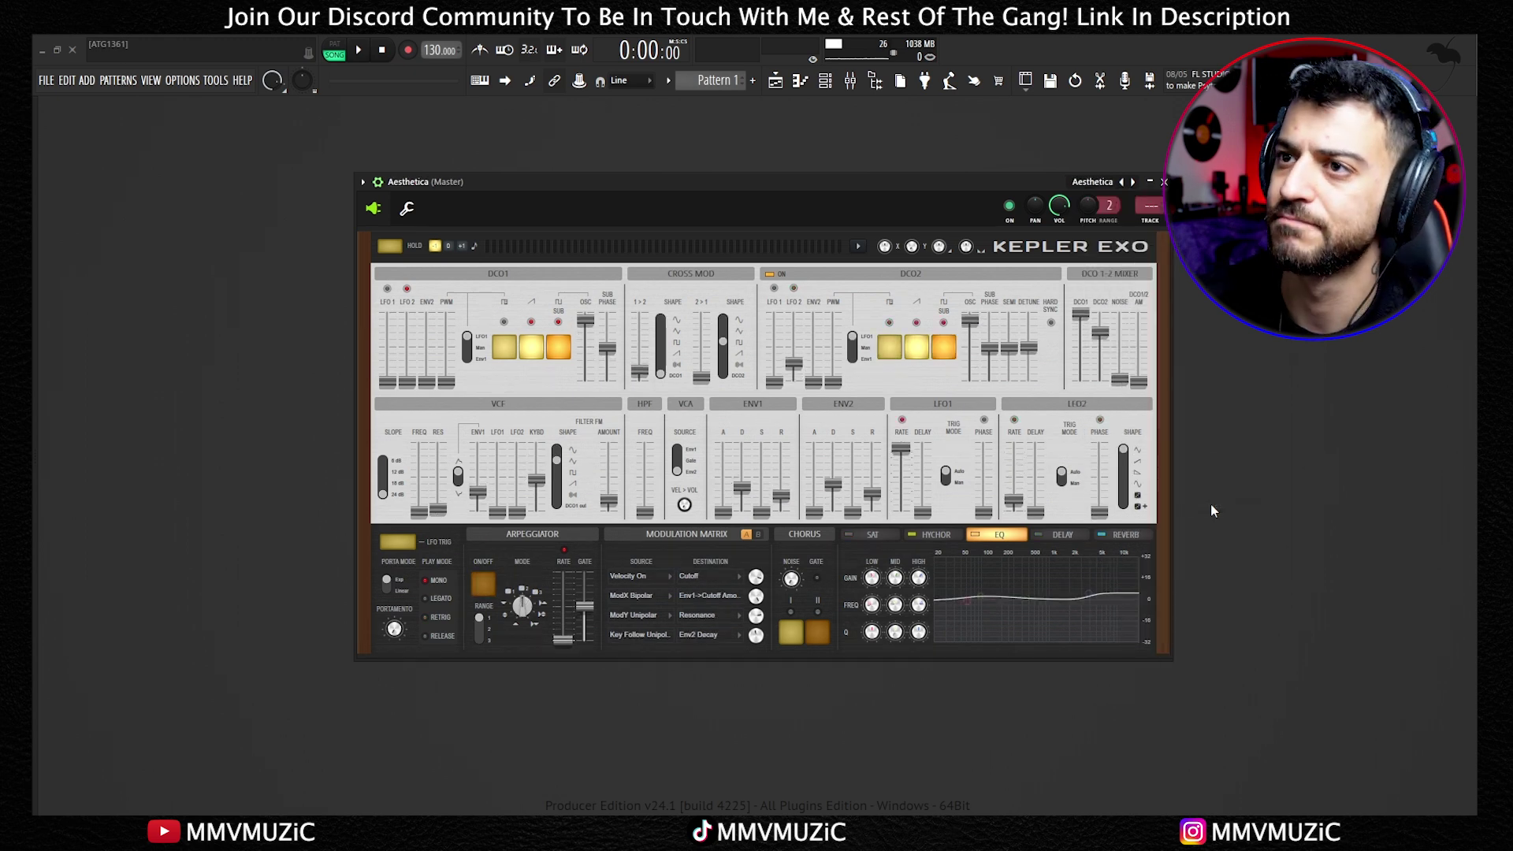
{"action": "left_click", "coordinate": [440, 583]}
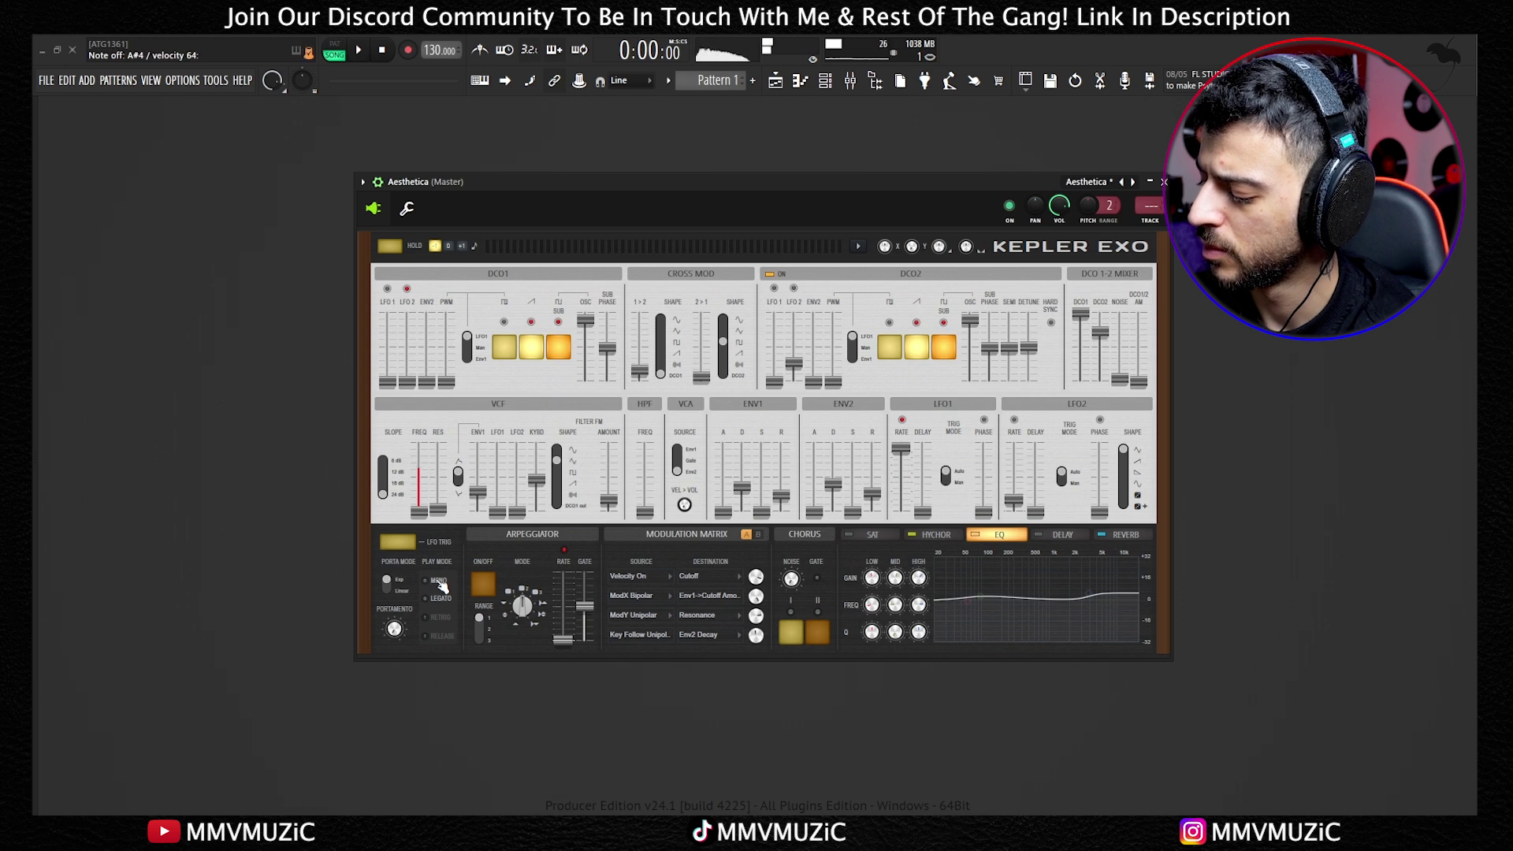
Load the Basses > Subbasser preset.
{"action": "left_click", "coordinate": [1094, 190]}
{"action": "mouse_move", "coordinate": [1143, 486]}
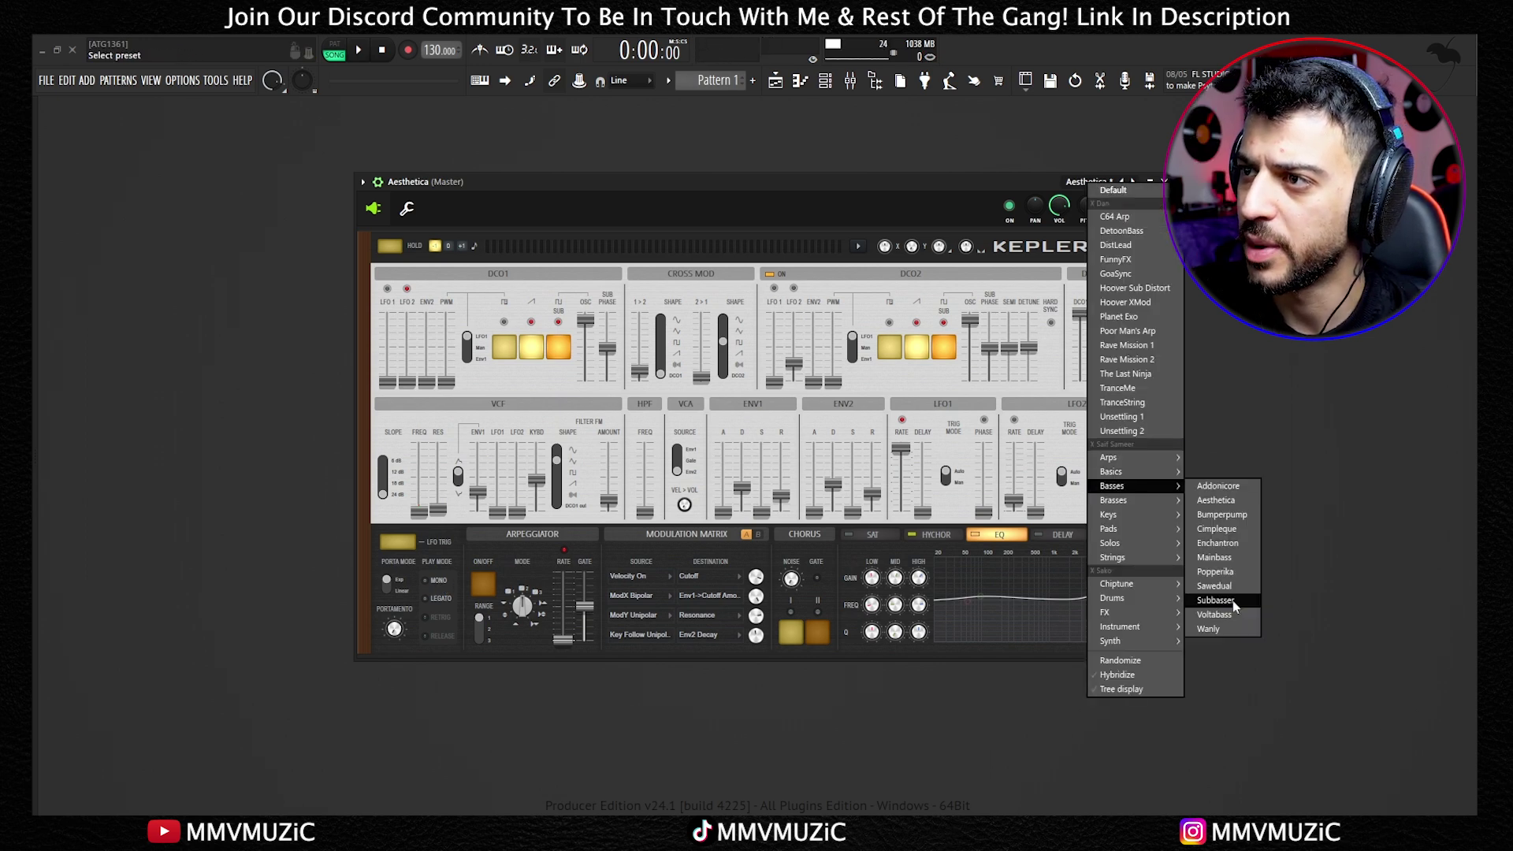
{"action": "left_click", "coordinate": [1216, 601]}
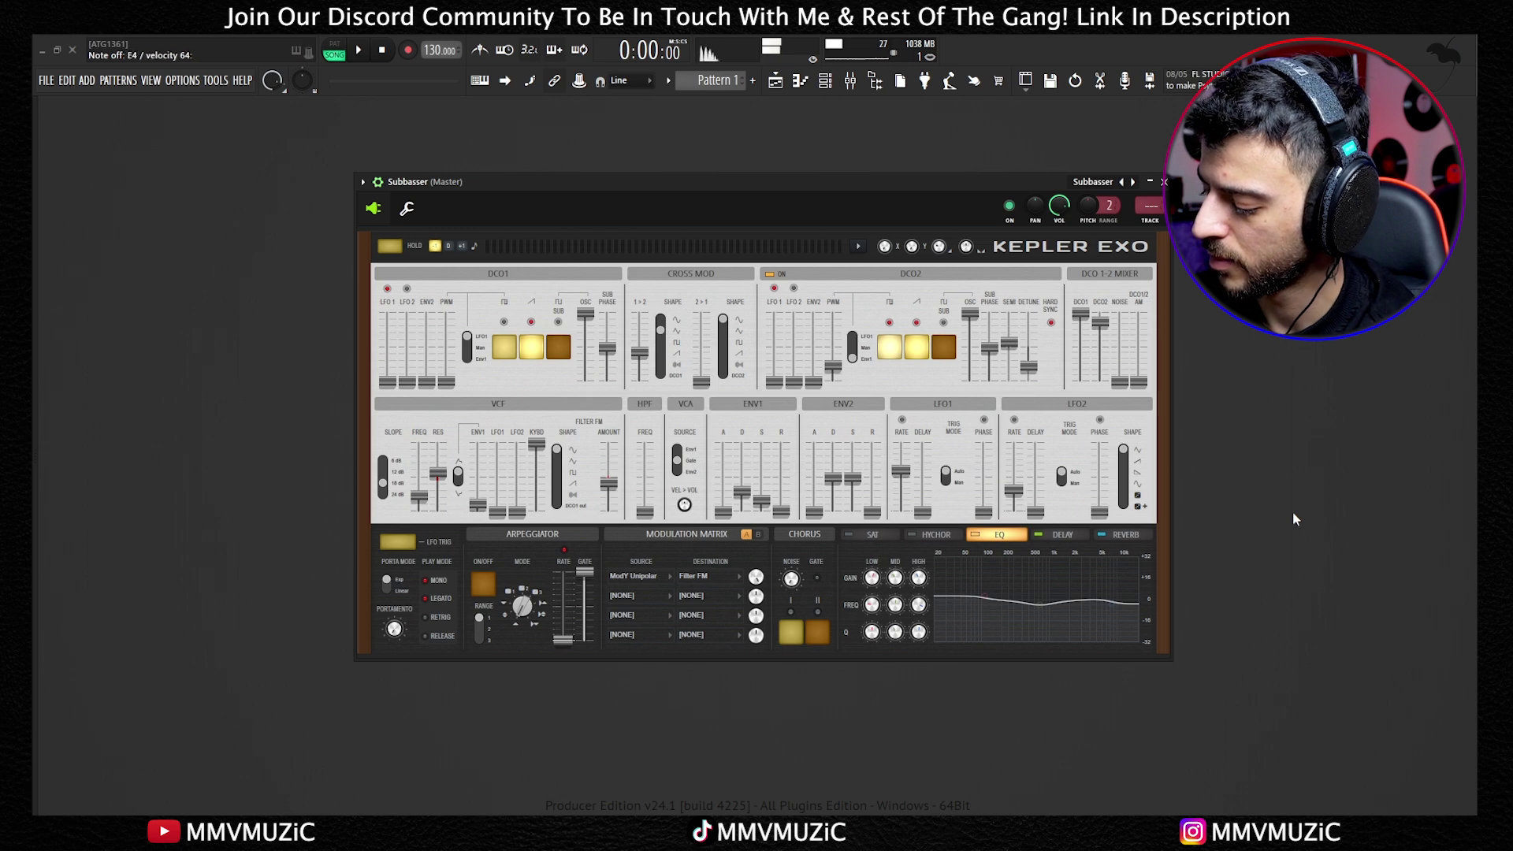
Audition the Ruby keys preset, then step on to SelfOscBell.
{"action": "left_click", "coordinate": [1092, 186]}
{"action": "left_click", "coordinate": [1218, 622]}
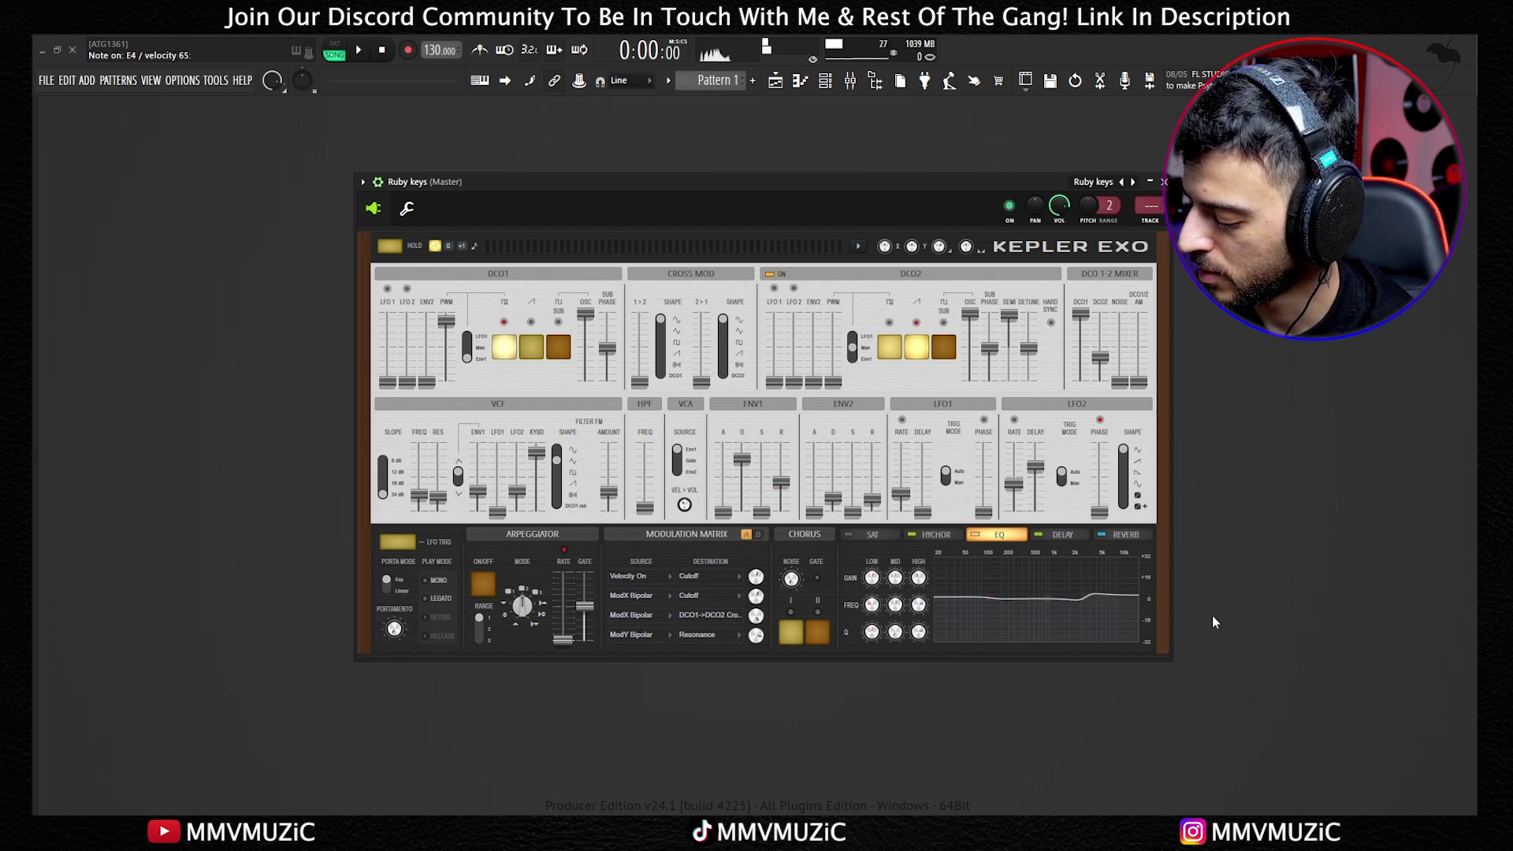
{"action": "left_click", "coordinate": [1132, 182]}
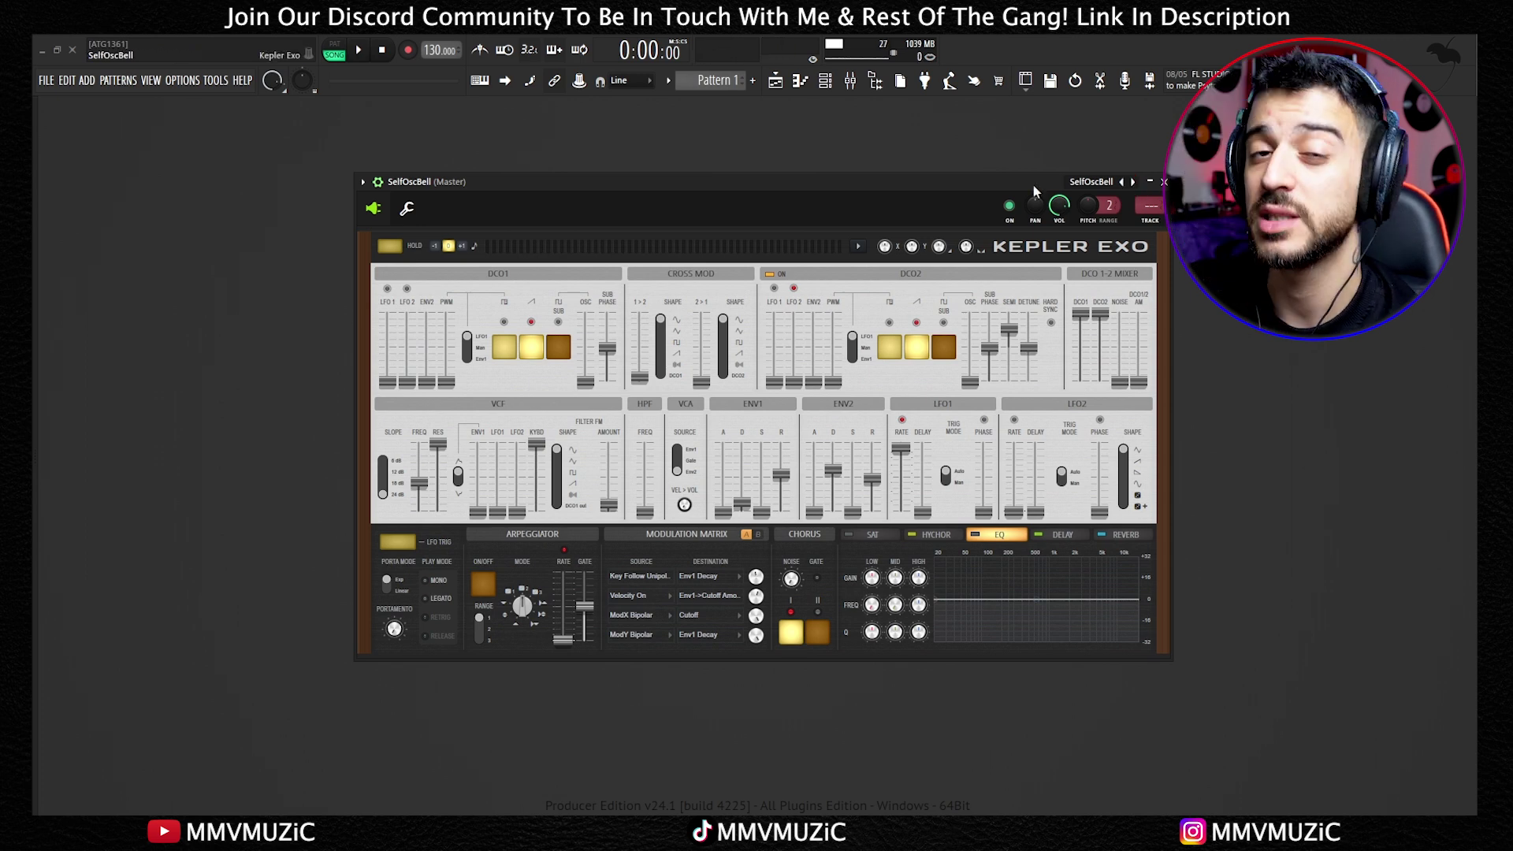
Load the Strings > LowStrings preset on Kepler Exo.
{"action": "left_click", "coordinate": [1096, 182]}
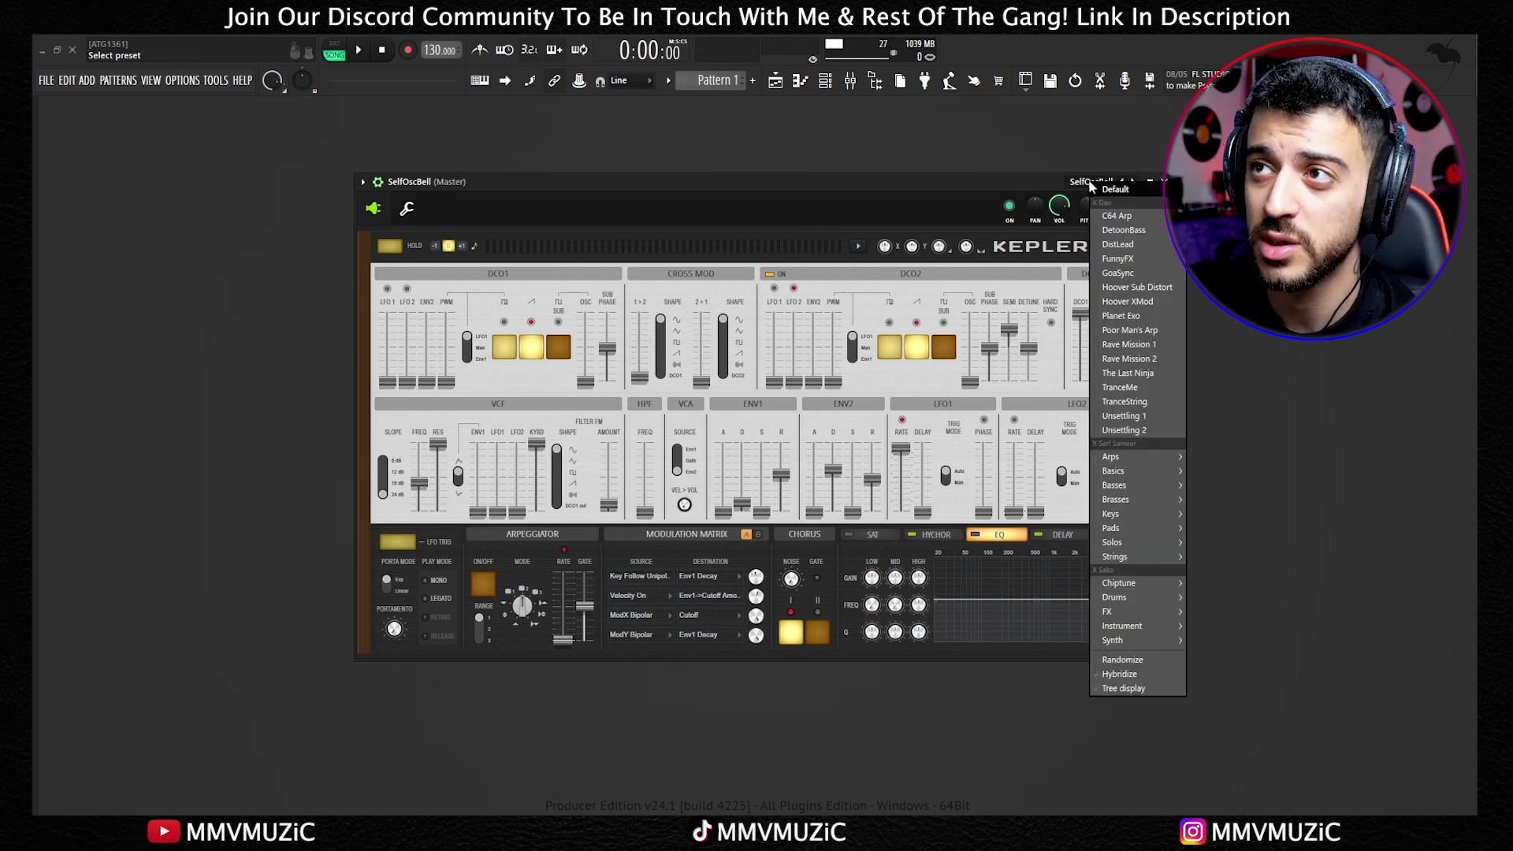
{"action": "mouse_move", "coordinate": [1153, 559]}
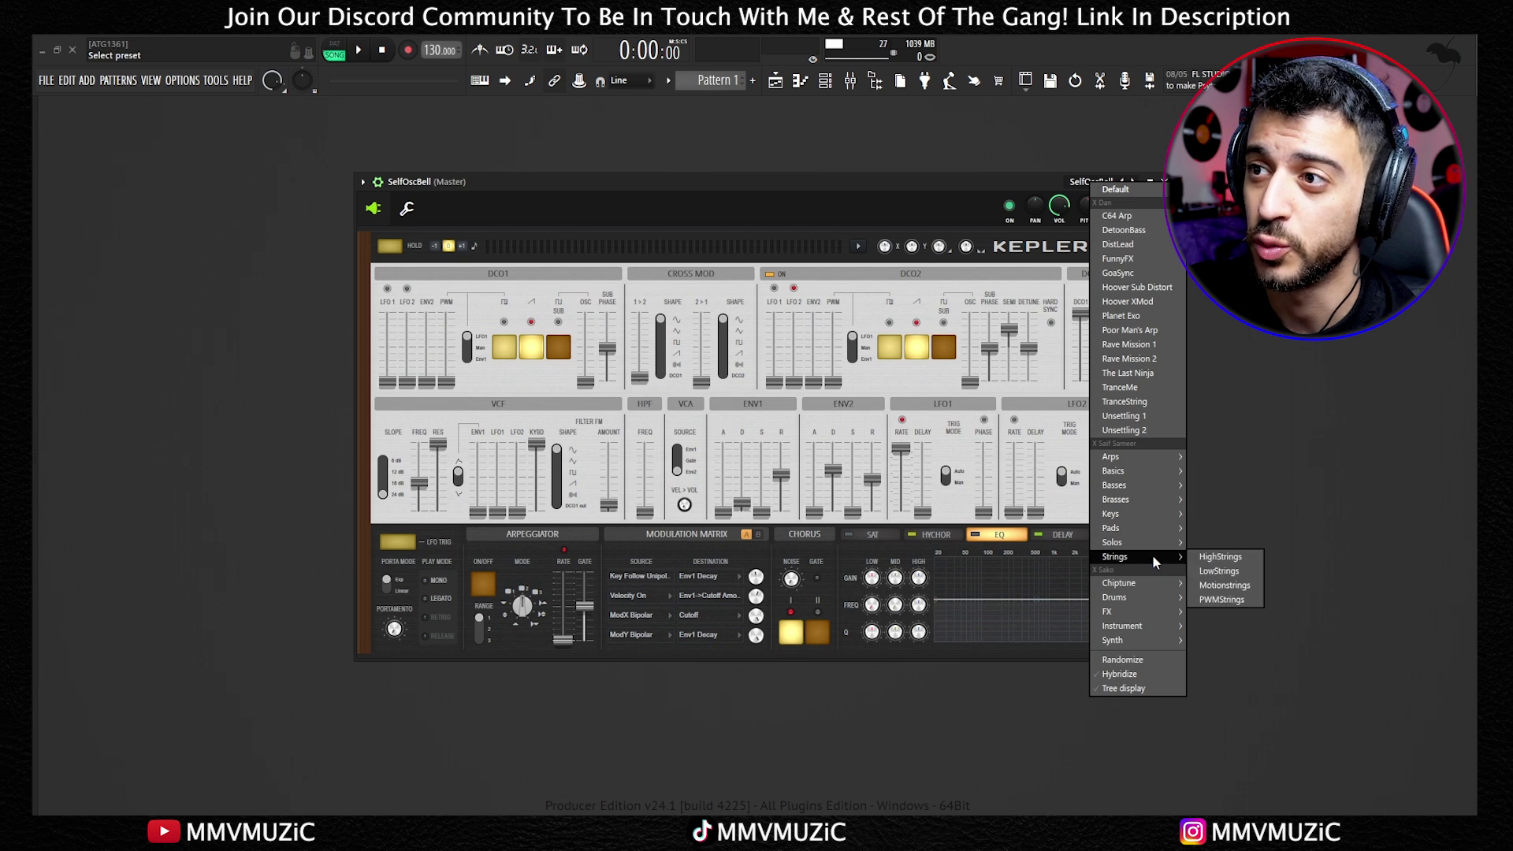
{"action": "left_click", "coordinate": [1219, 571]}
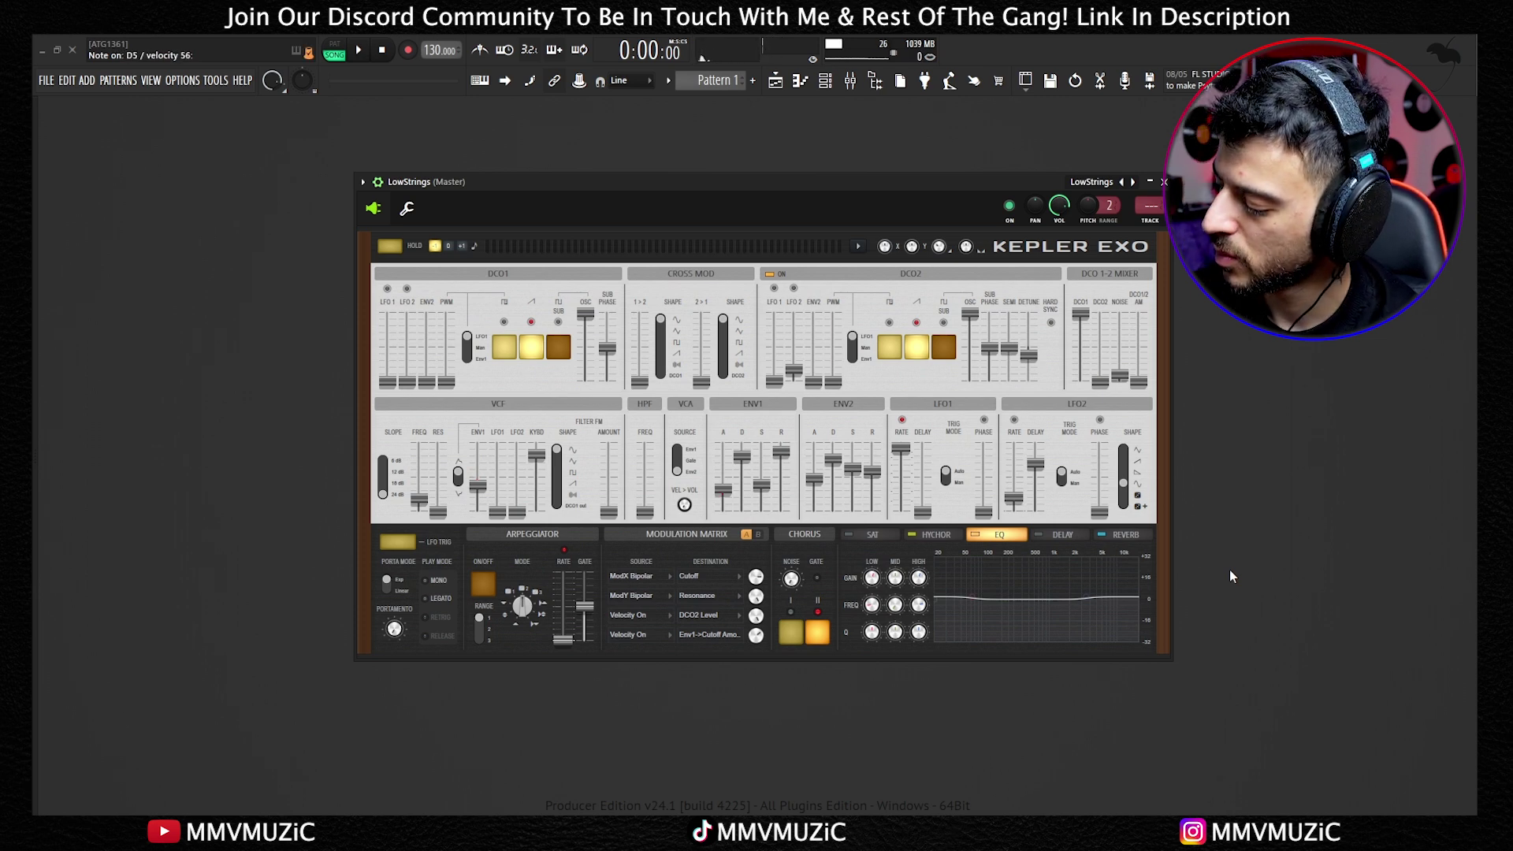
{"action": "left_click", "coordinate": [1094, 182]}
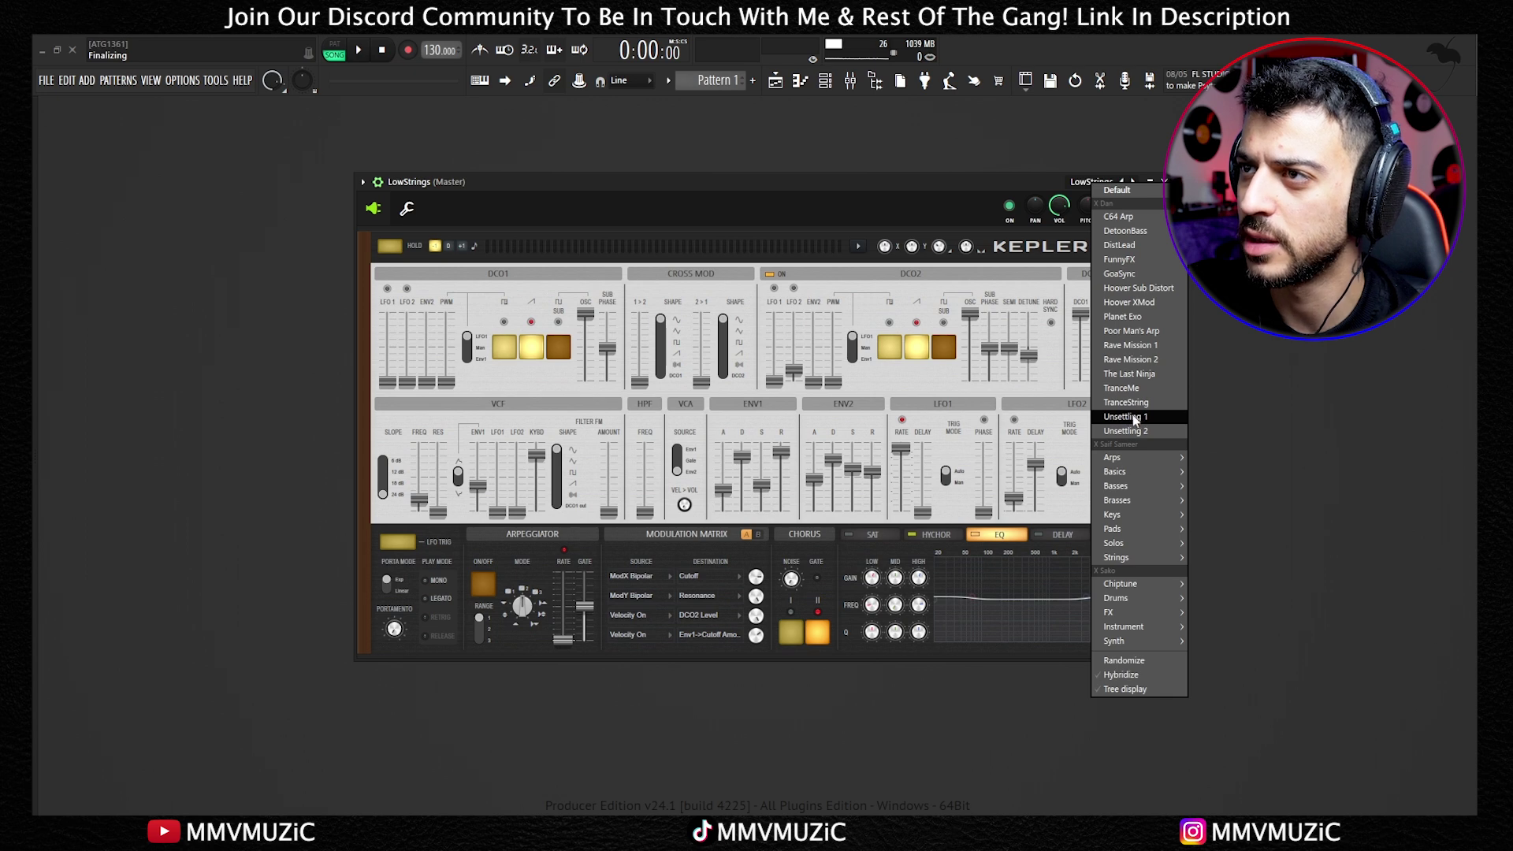
Load Unsettling 1 and shorten the Env1 release from 495.5 ms to about 458 ms.
{"action": "left_click", "coordinate": [1135, 418]}
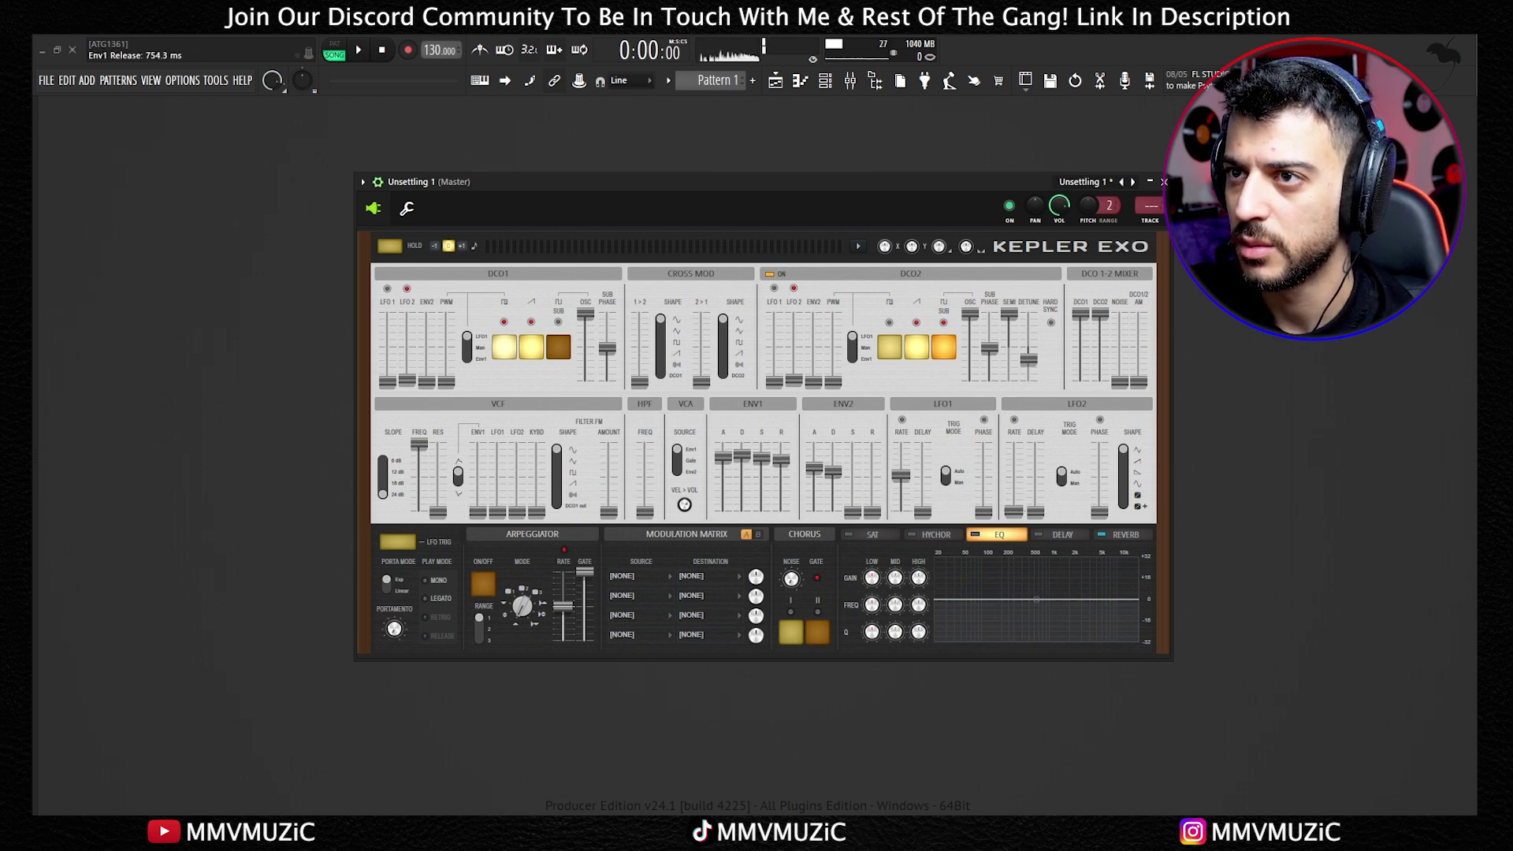
{"action": "left_click_drag", "start_coordinate": [790, 481], "coordinate": [790, 476]}
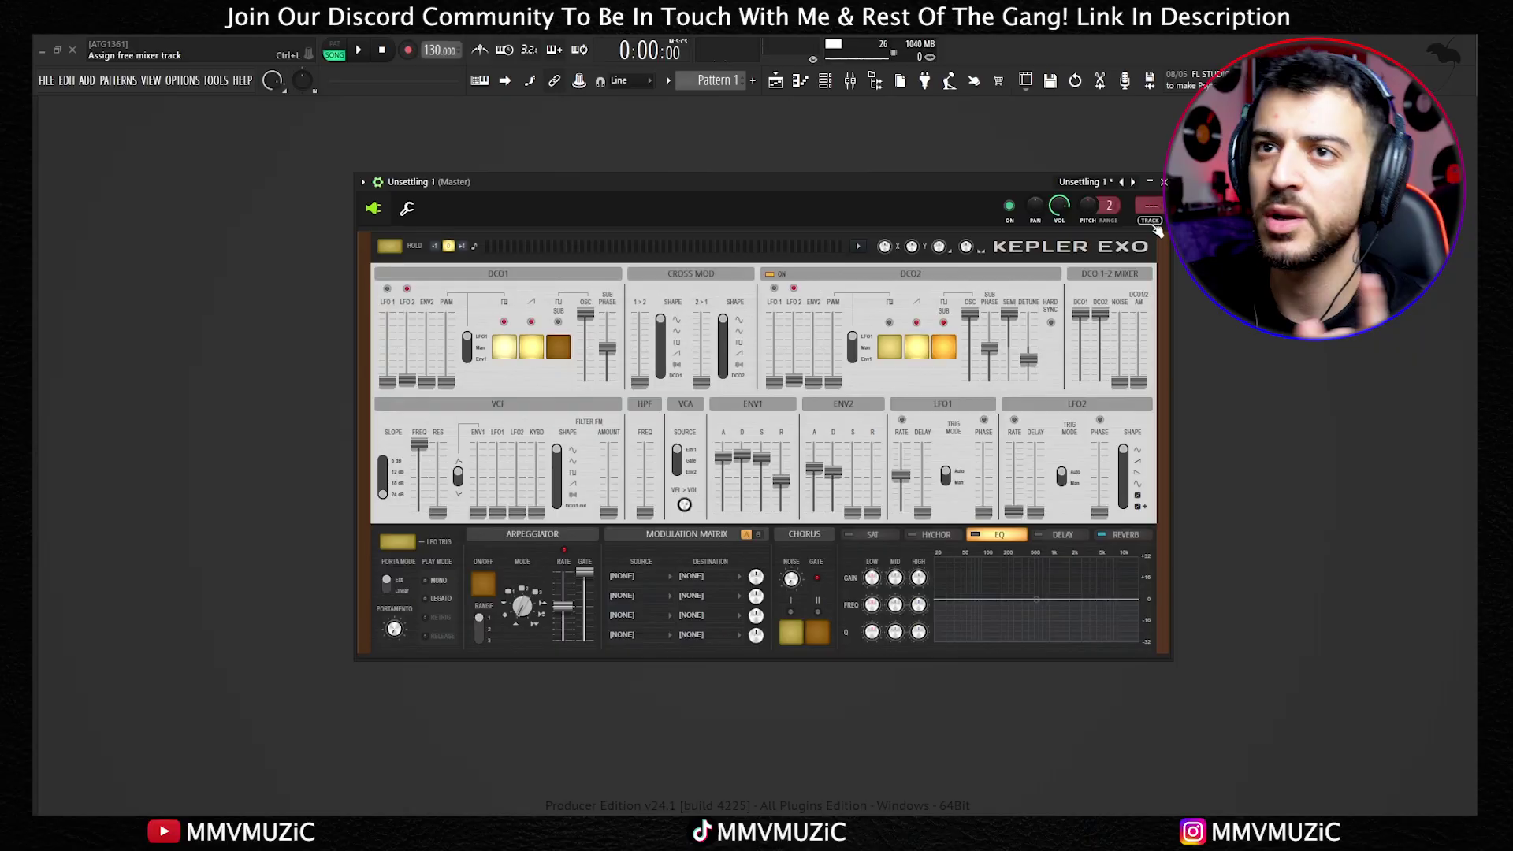
Route Kepler Exo to a free mixer insert with Ctrl+L and add Low Lifter to Slot 1.
{"action": "key", "text": "ctrl+l"}
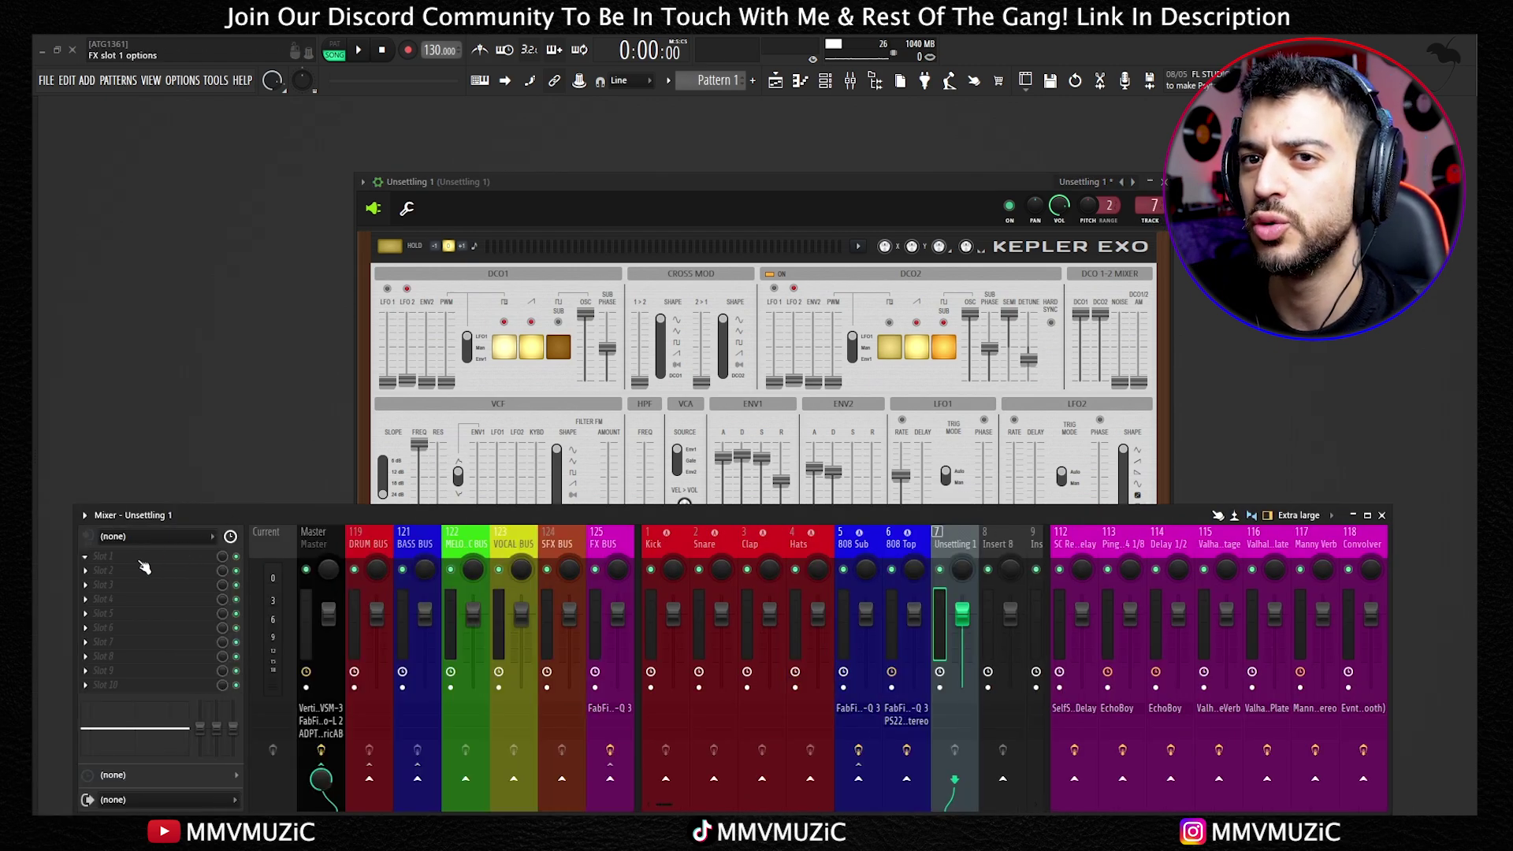
{"action": "left_click", "coordinate": [146, 561]}
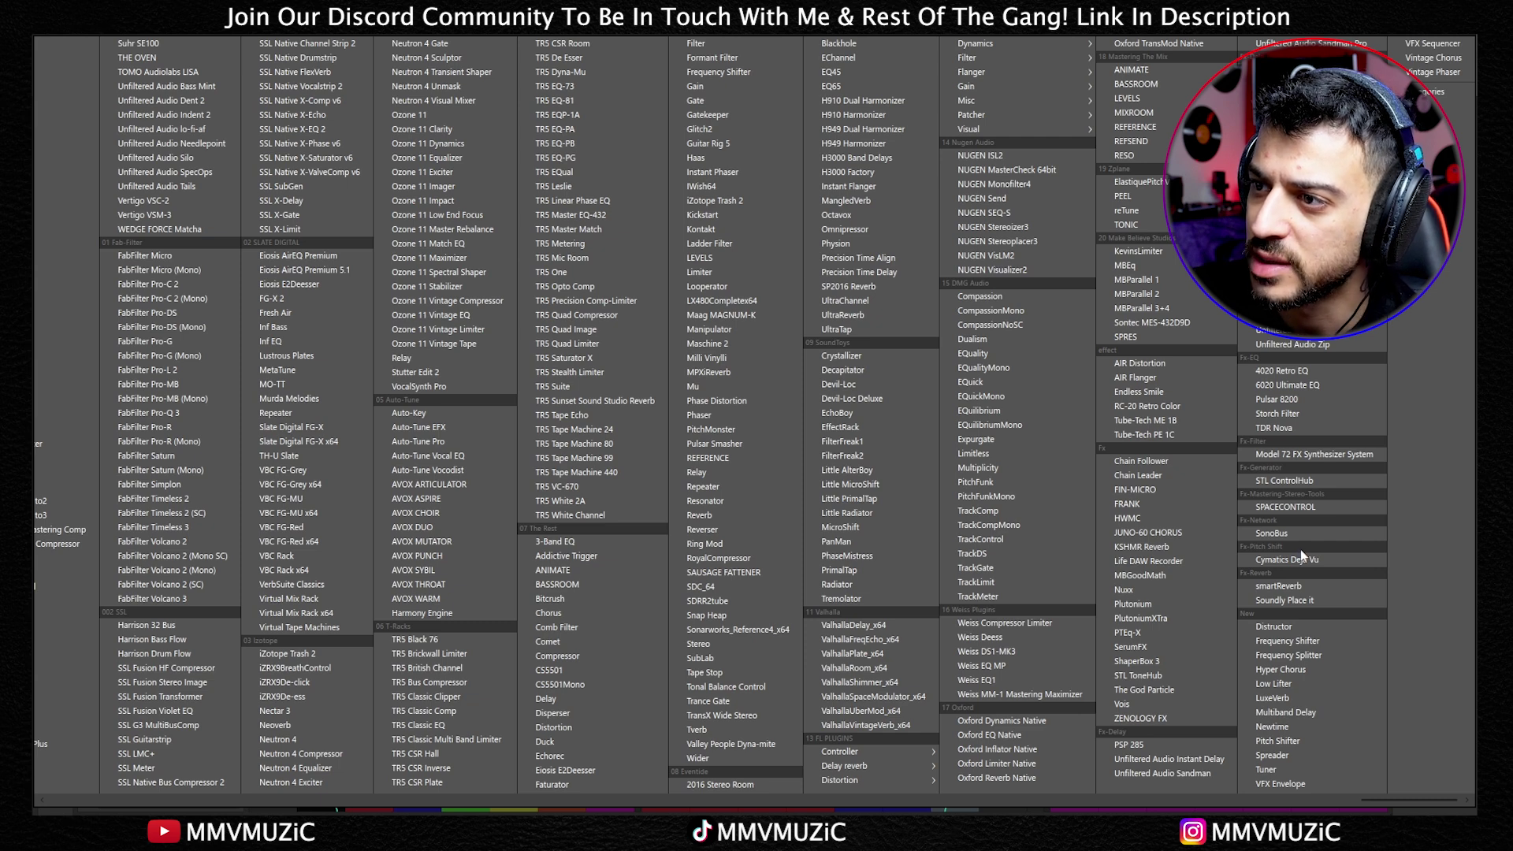
{"action": "left_click", "coordinate": [1273, 684]}
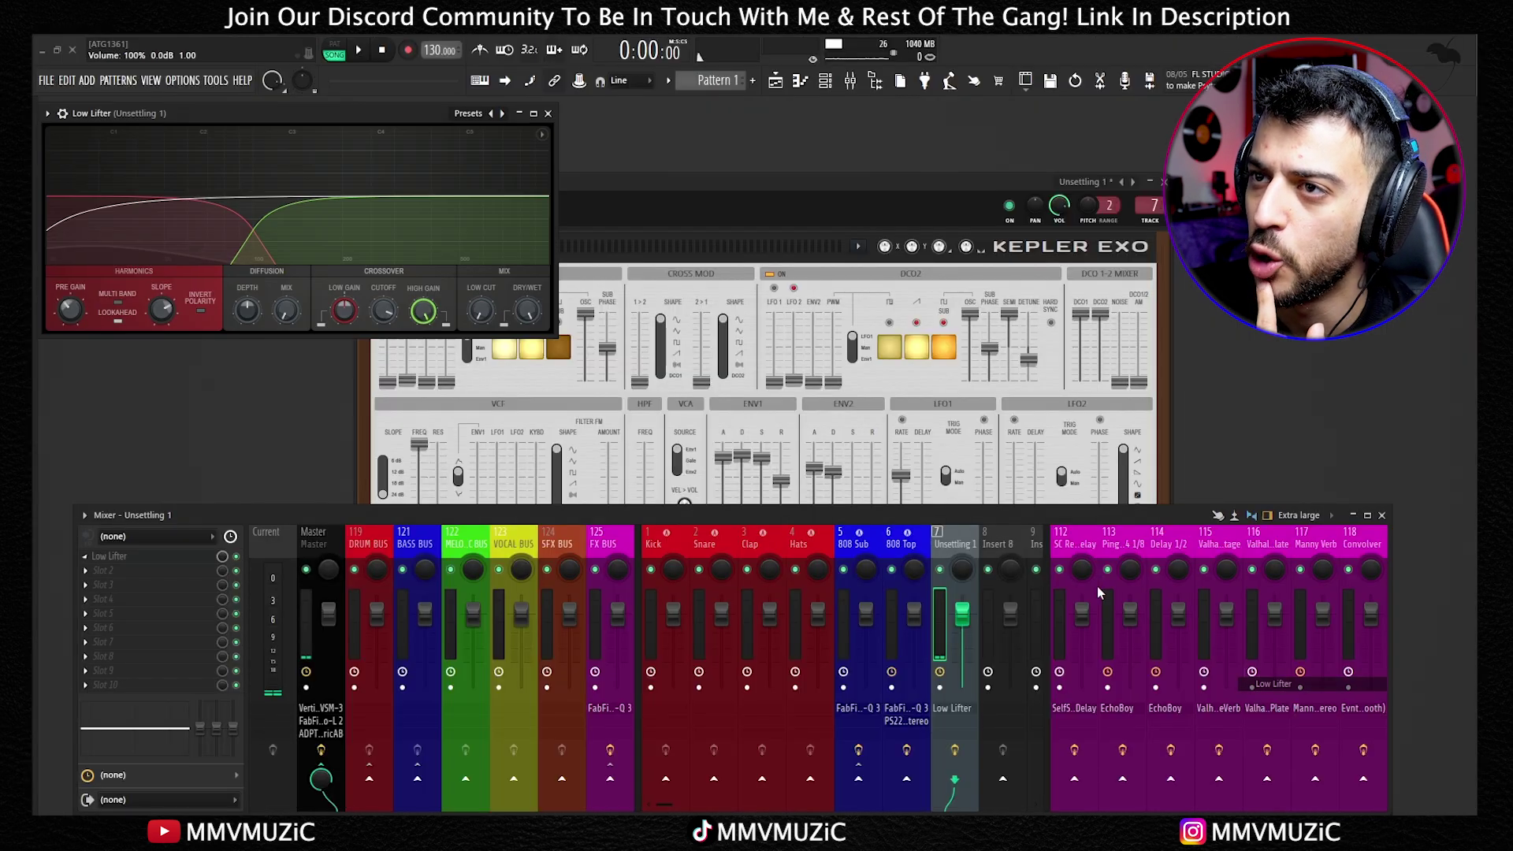
Switch the synth to Basses > Subbasser and close it, leaving Low Lifter in view.
{"action": "left_click", "coordinate": [1072, 181]}
{"action": "mouse_move", "coordinate": [1131, 490]}
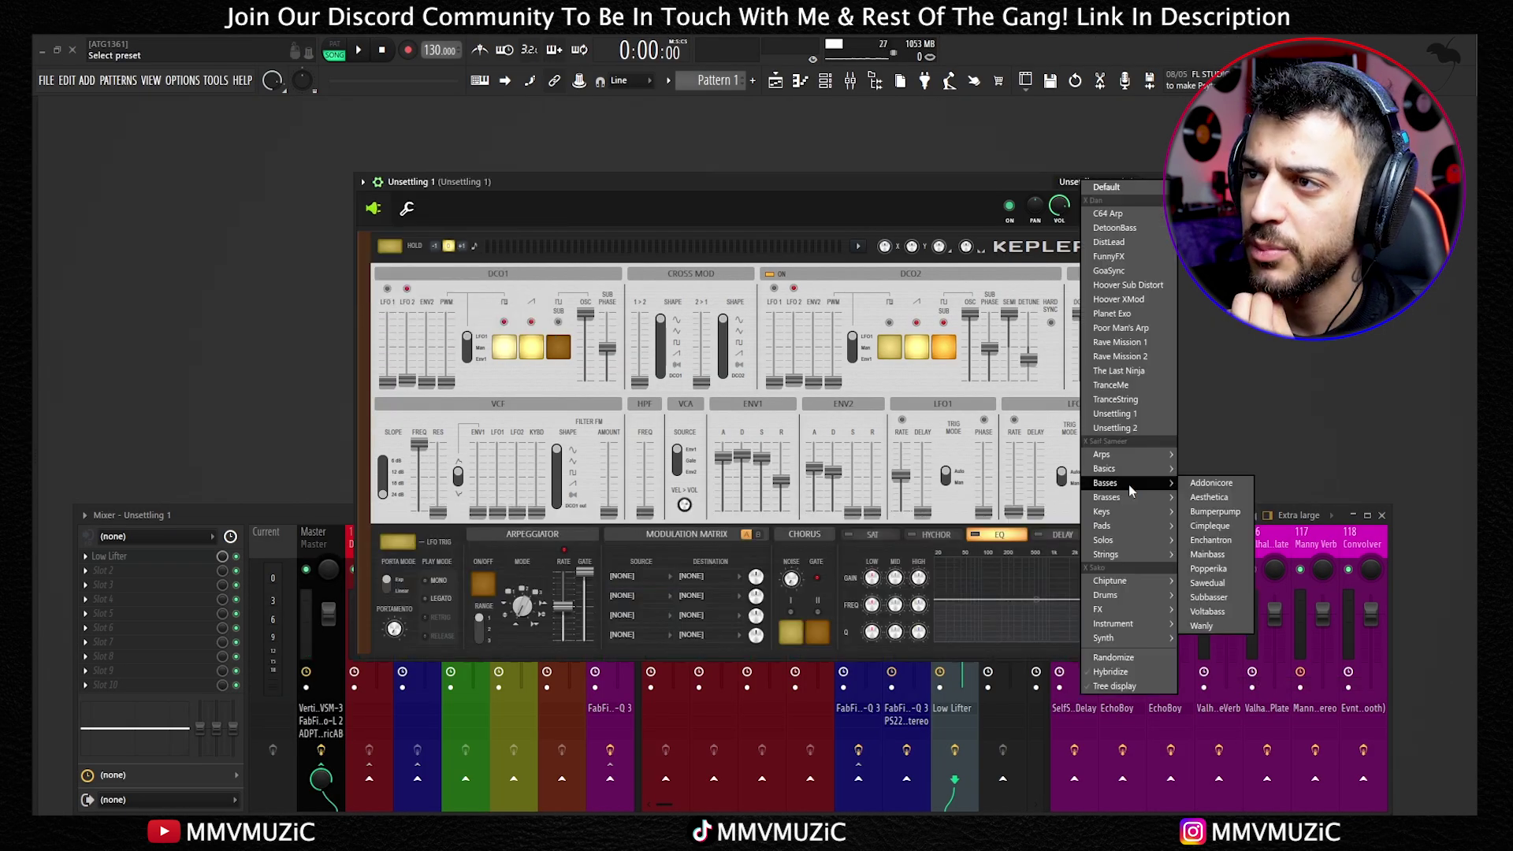
{"action": "left_click", "coordinate": [1210, 598]}
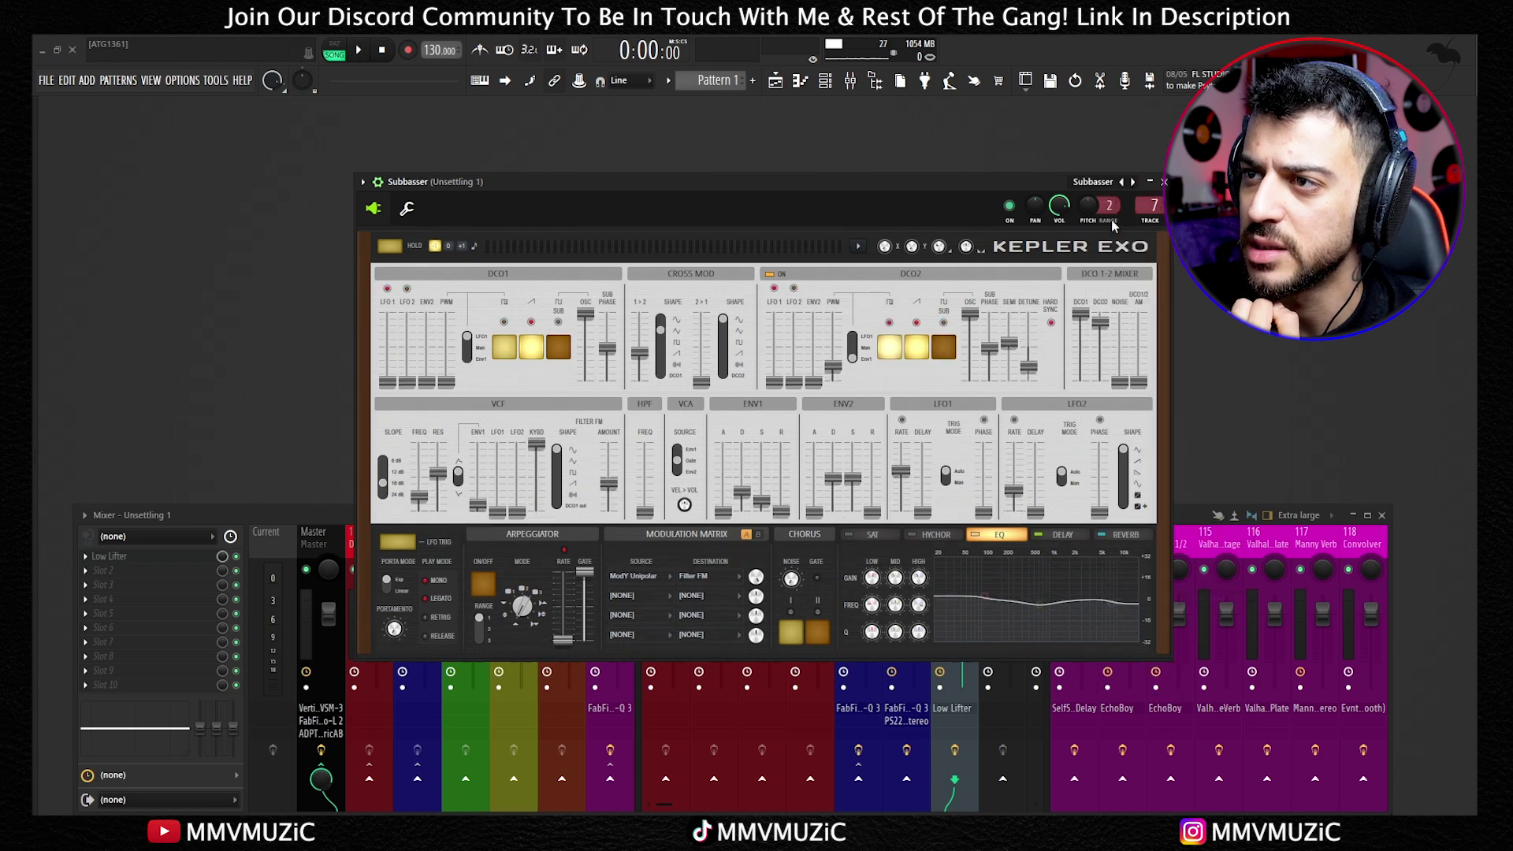
{"action": "left_click", "coordinate": [1156, 182]}
{"action": "left_click_drag", "start_coordinate": [800, 231], "coordinate": [780, 240]}
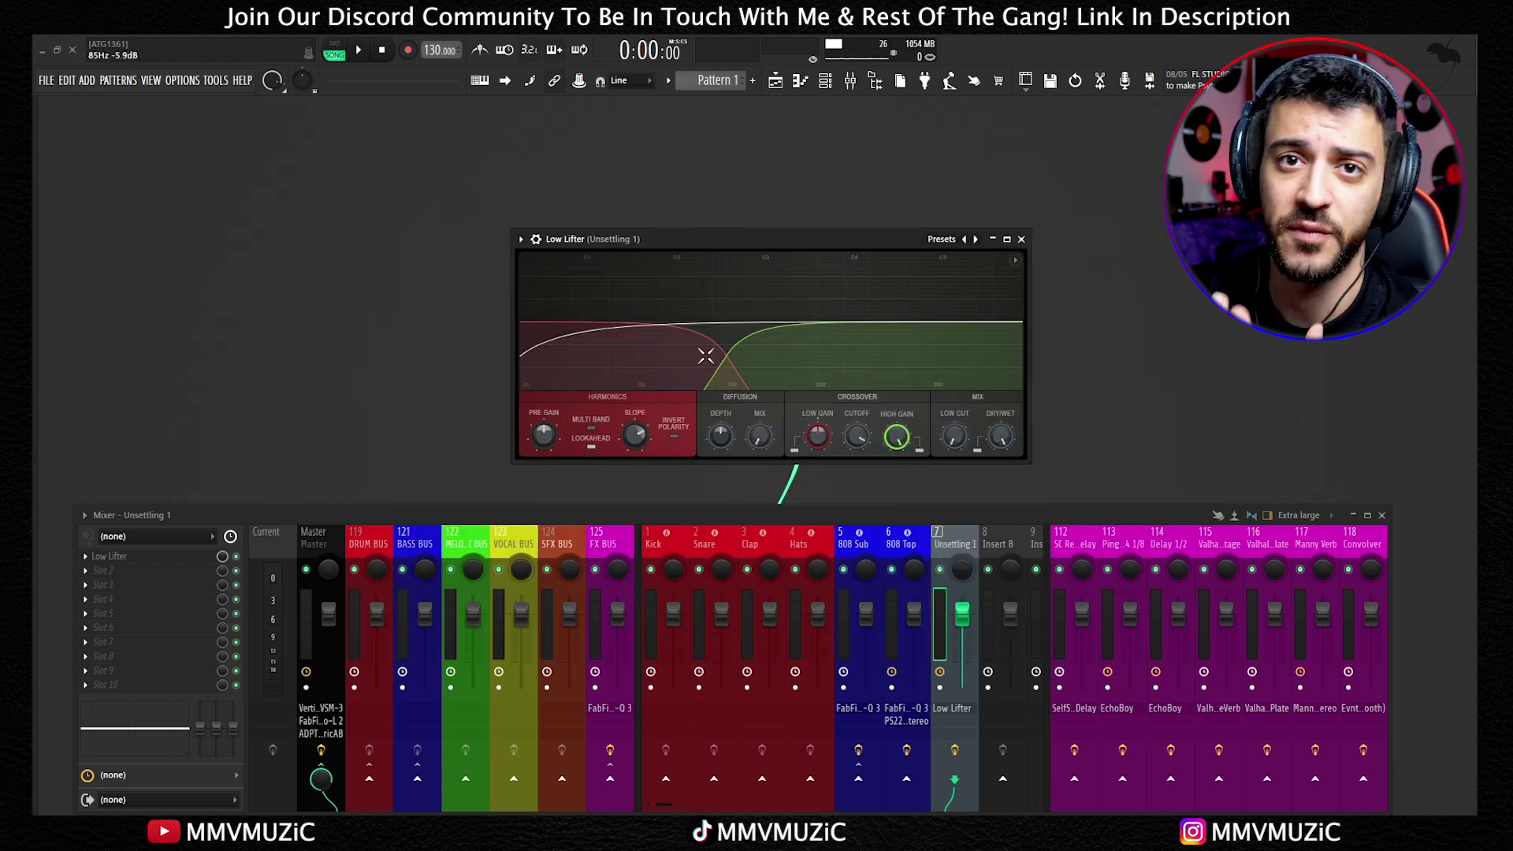
Move Low Lifter's crossover to 133 Hz, raise the pre-gain and lower the cutoff.
{"action": "left_click_drag", "start_coordinate": [721, 369], "coordinate": [762, 379]}
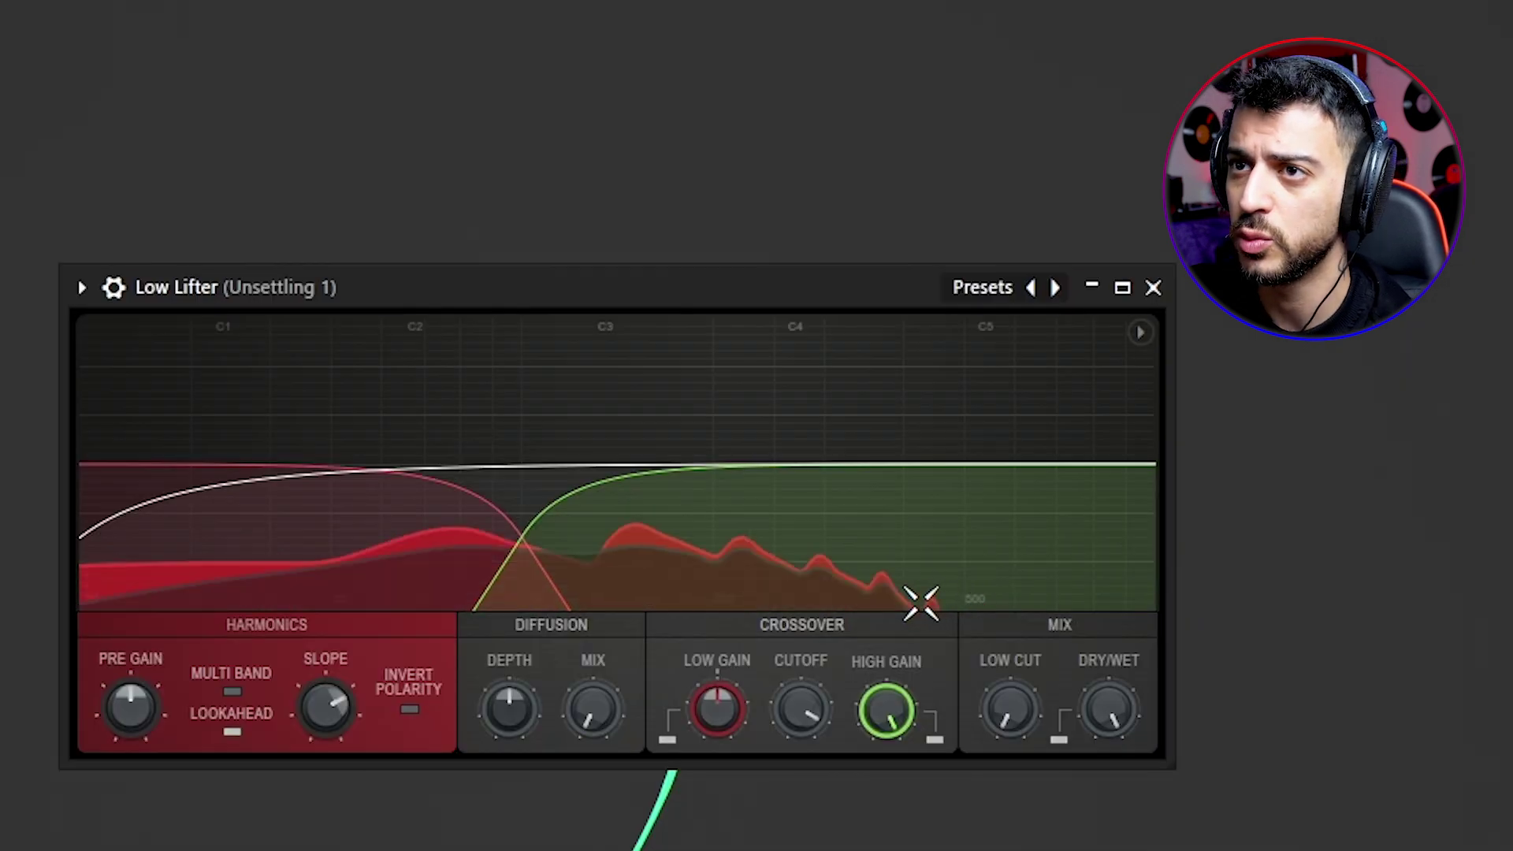
{"action": "left_click_drag", "start_coordinate": [132, 705], "coordinate": [133, 671]}
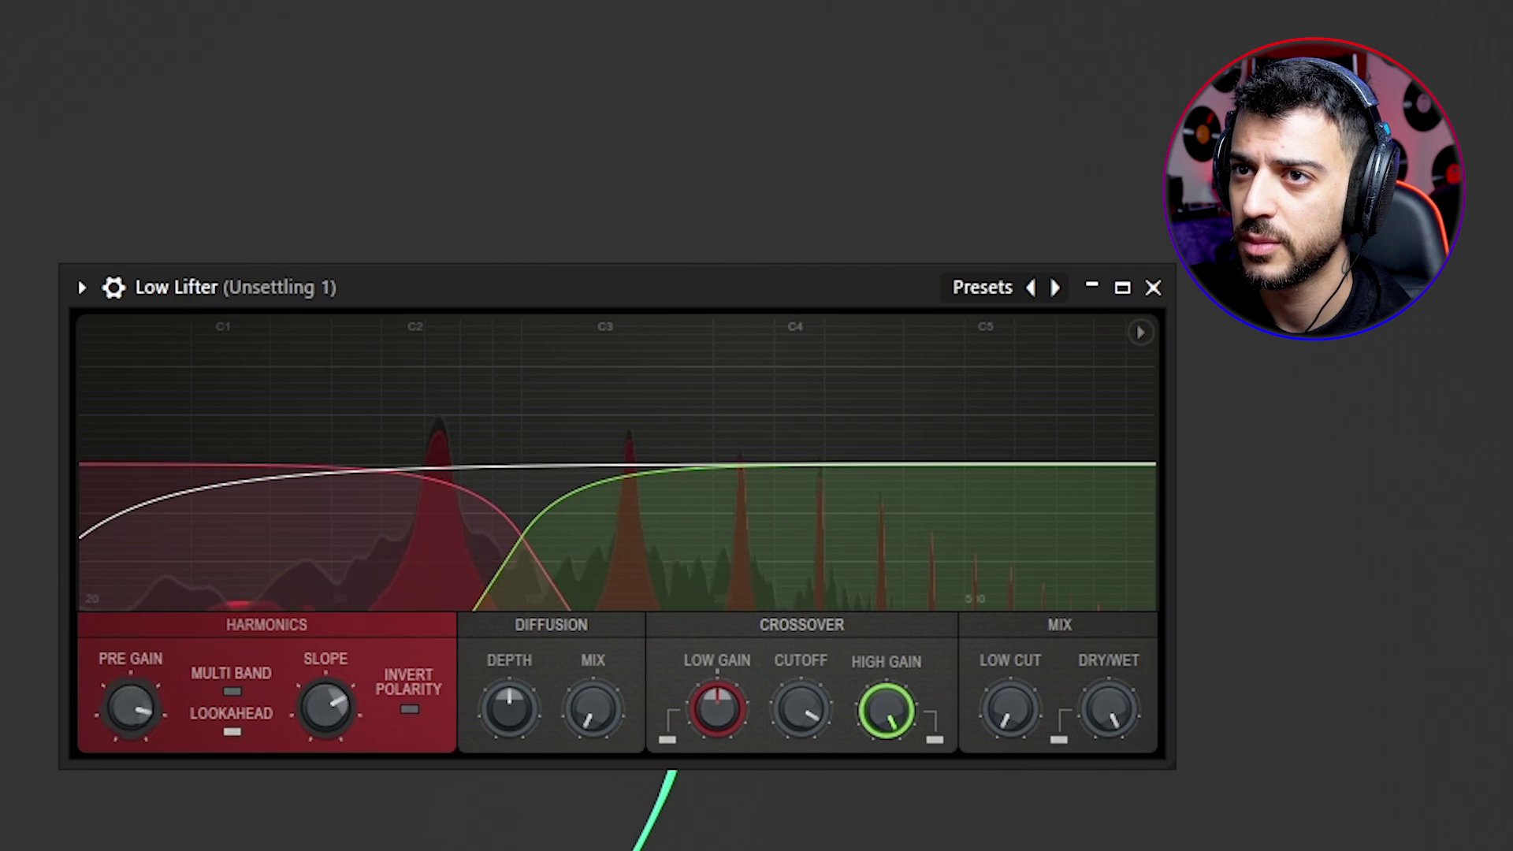
{"action": "left_click_drag", "start_coordinate": [325, 707], "coordinate": [325, 733]}
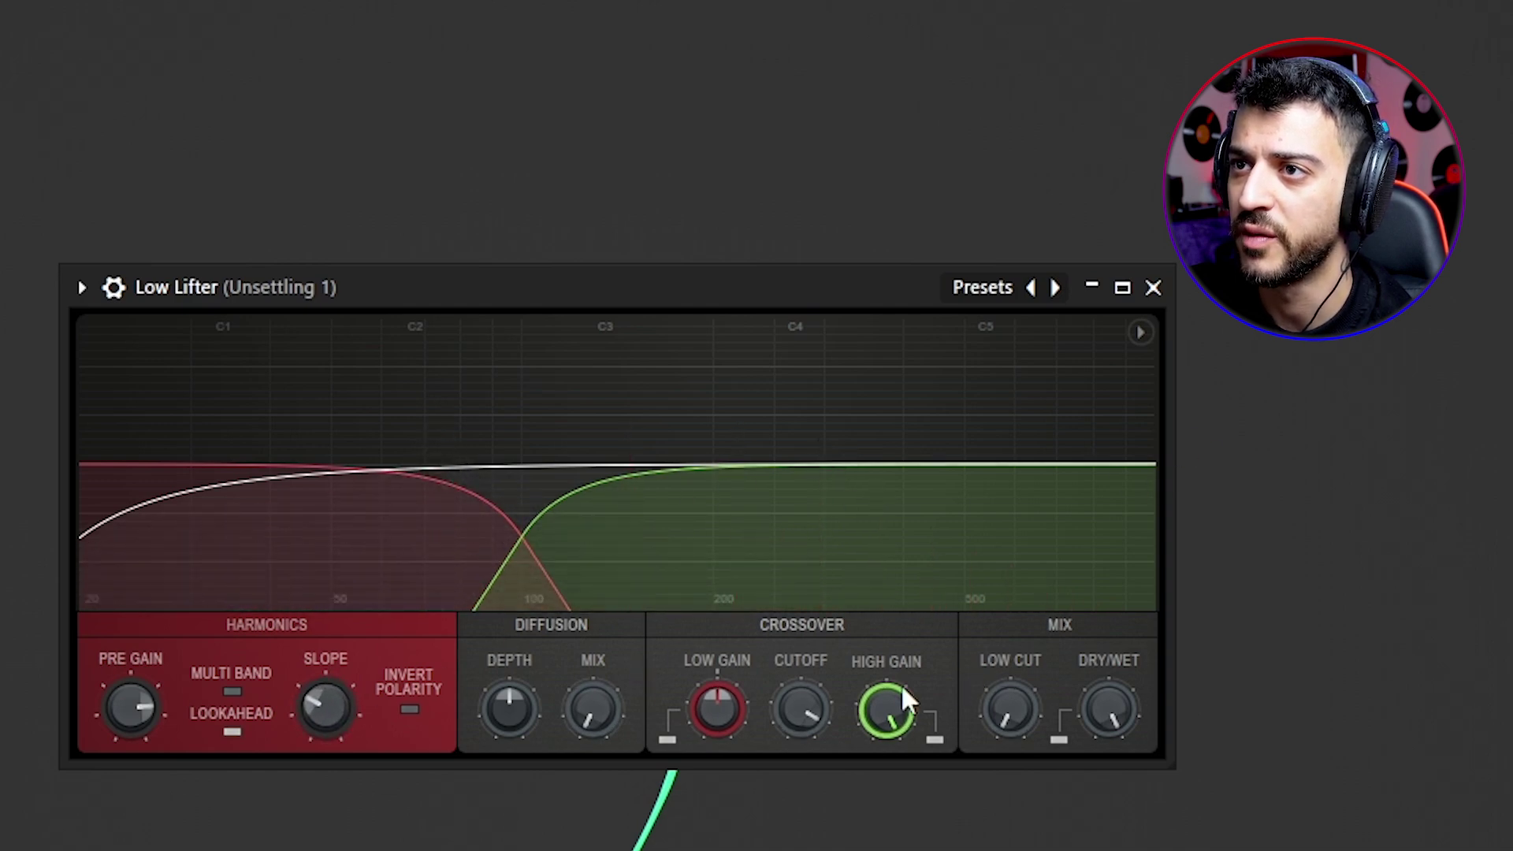
{"action": "left_click_drag", "start_coordinate": [811, 698], "coordinate": [886, 721]}
Boost the high band to full, add some low cut and raise the diffusion depth.
{"action": "mouse_move", "coordinate": [718, 710]}
{"action": "left_mouse_down"}
{"action": "mouse_move", "coordinate": [719, 686]}
{"action": "mouse_move", "coordinate": [719, 706]}
{"action": "left_mouse_up"}
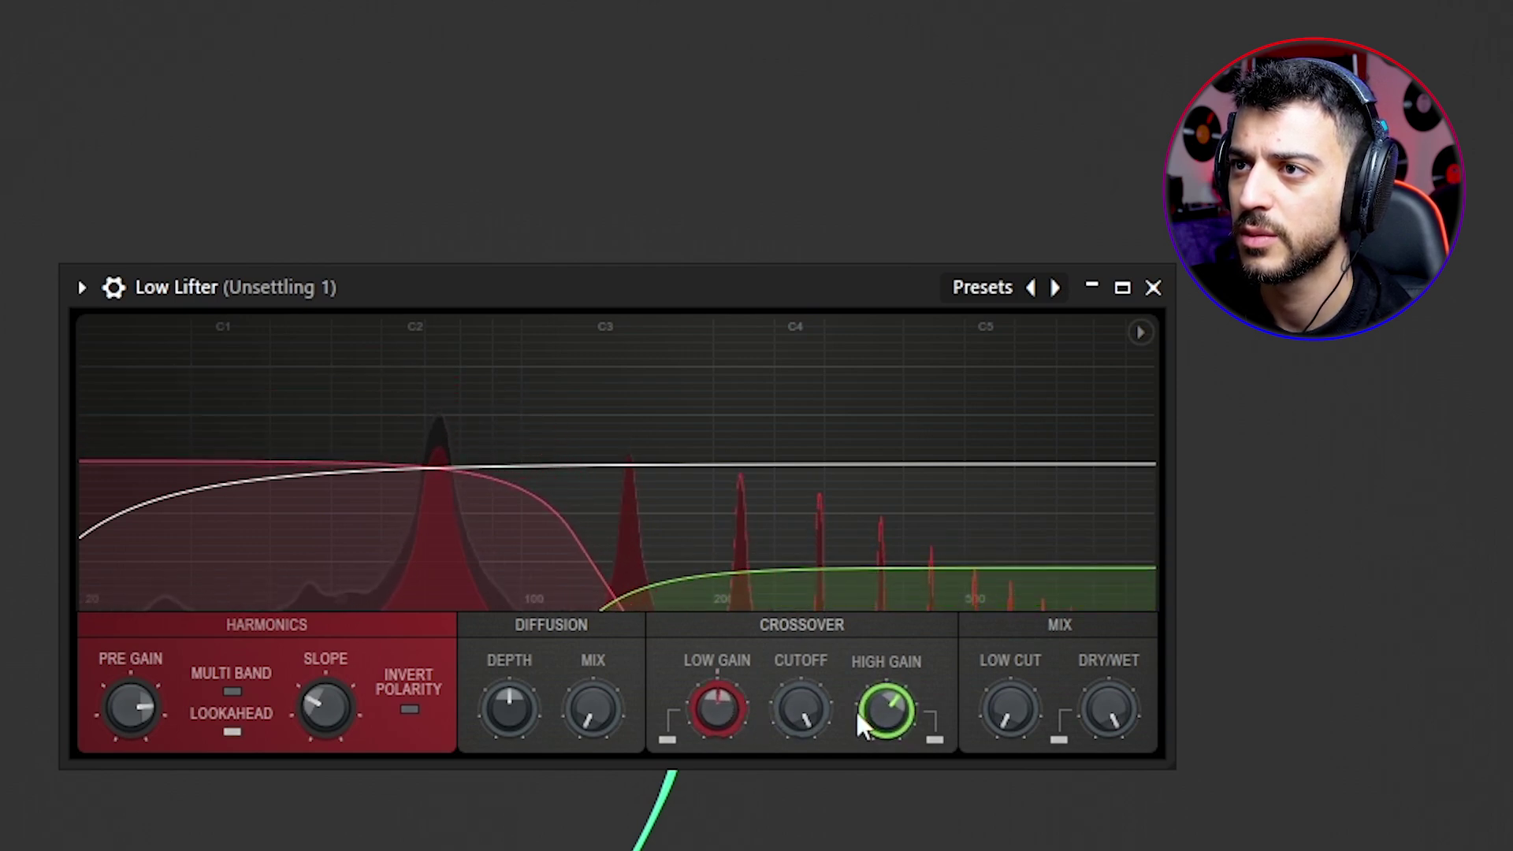
{"action": "left_click_drag", "start_coordinate": [897, 724], "coordinate": [900, 720]}
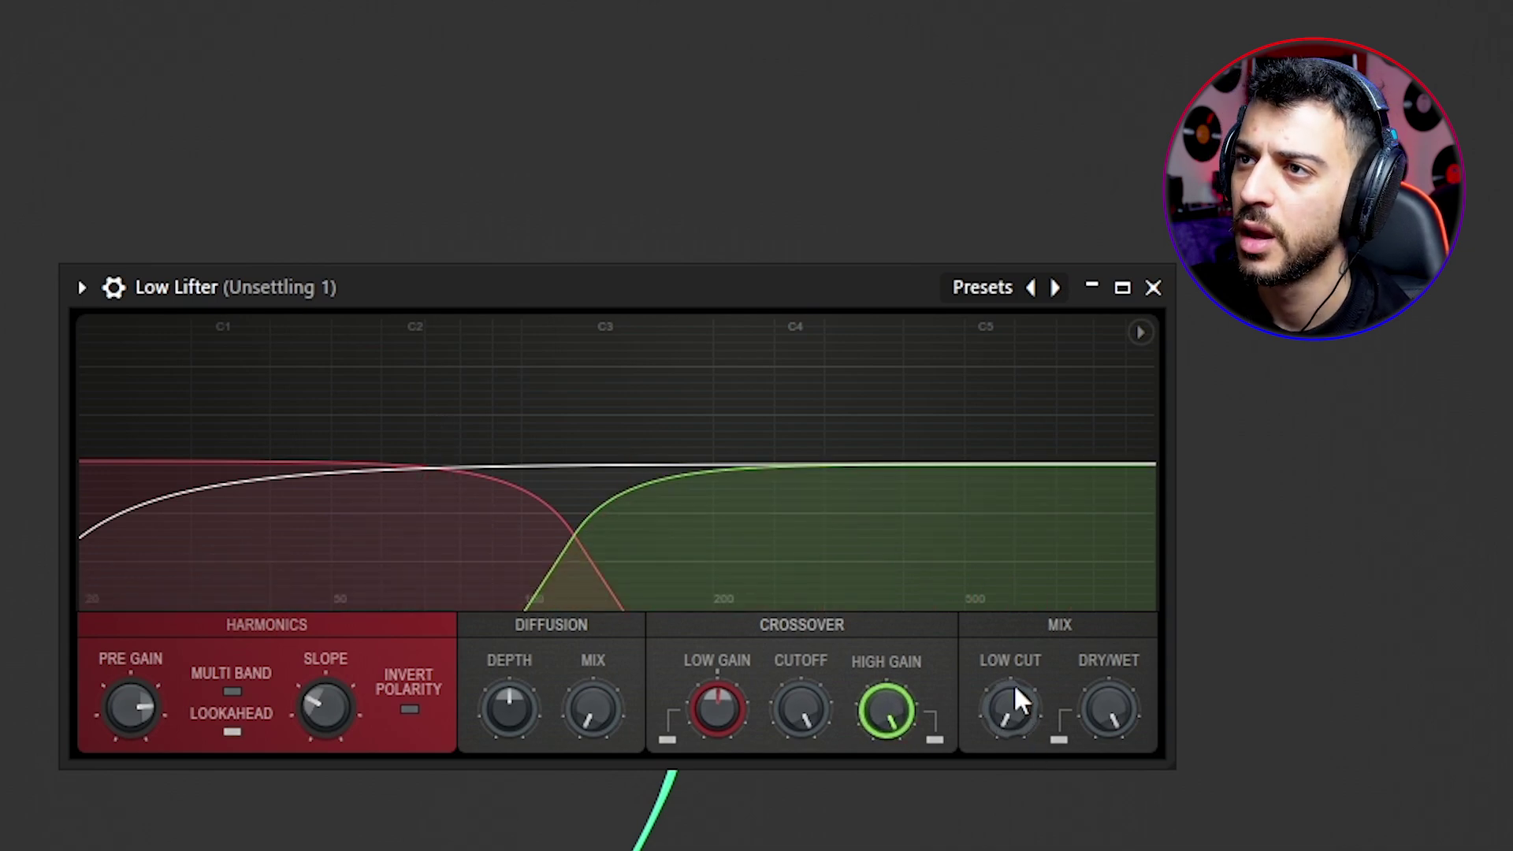
{"action": "left_click_drag", "start_coordinate": [1011, 714], "coordinate": [1108, 694]}
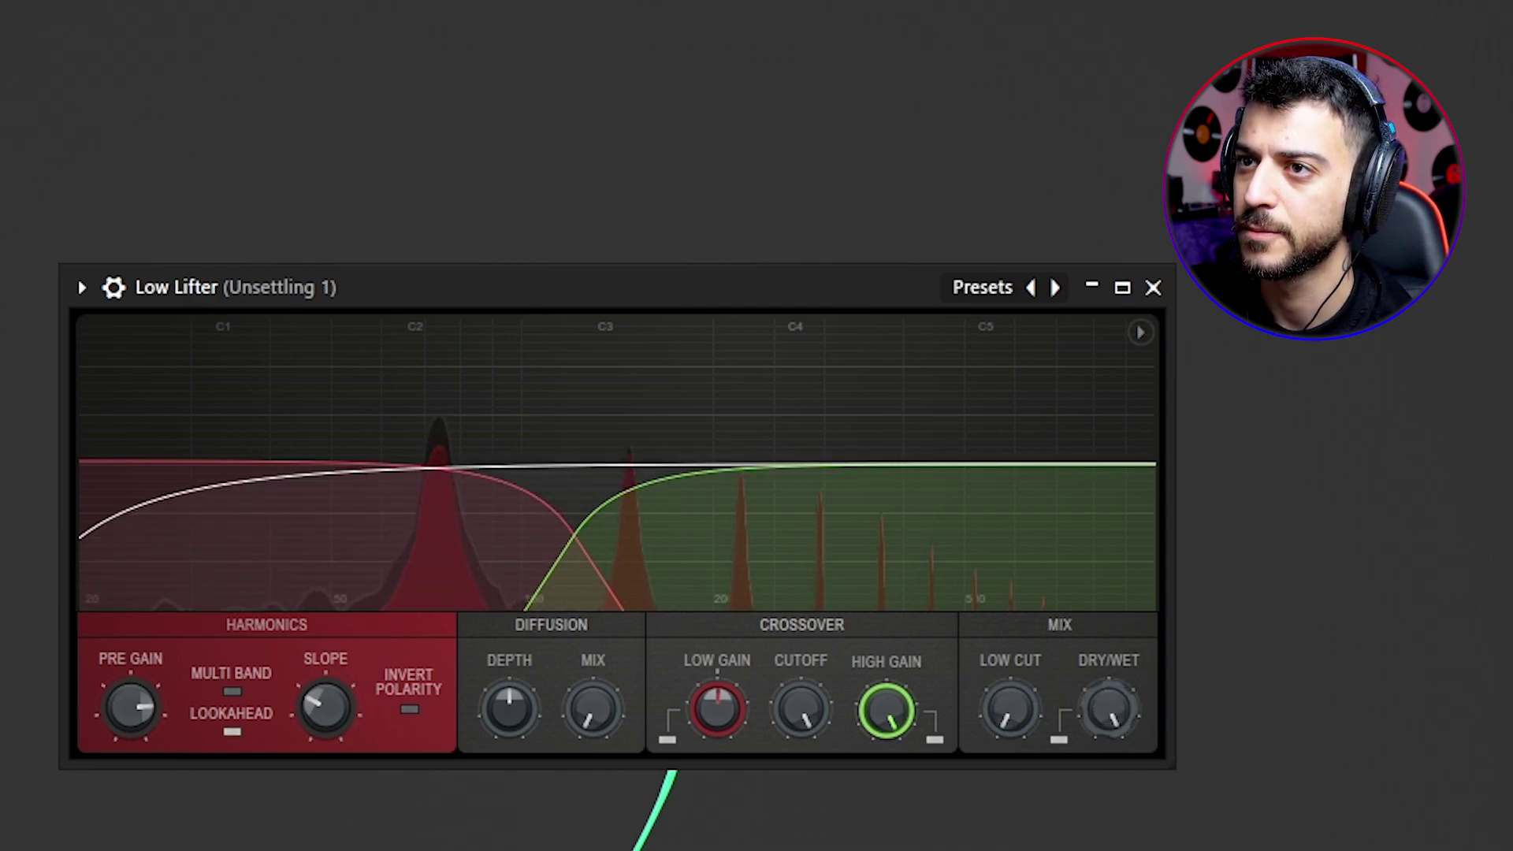
{"action": "left_click_drag", "start_coordinate": [499, 720], "coordinate": [523, 749]}
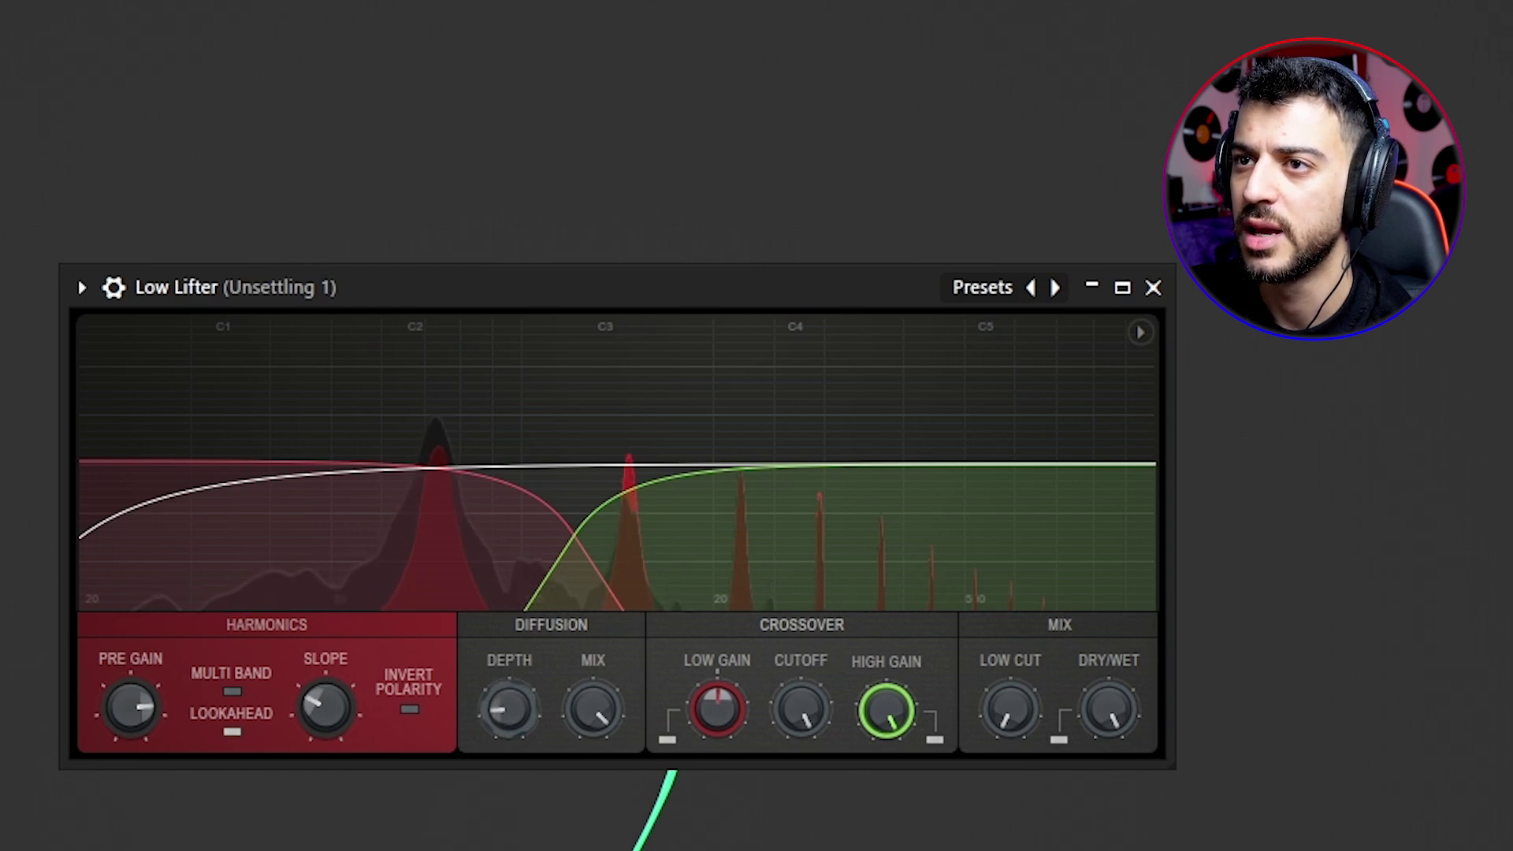
{"action": "mouse_move", "coordinate": [523, 749]}
{"action": "left_mouse_down"}
{"action": "mouse_move", "coordinate": [524, 697]}
{"action": "mouse_move", "coordinate": [523, 745]}
{"action": "left_mouse_up"}
{"action": "left_click", "coordinate": [985, 292]}
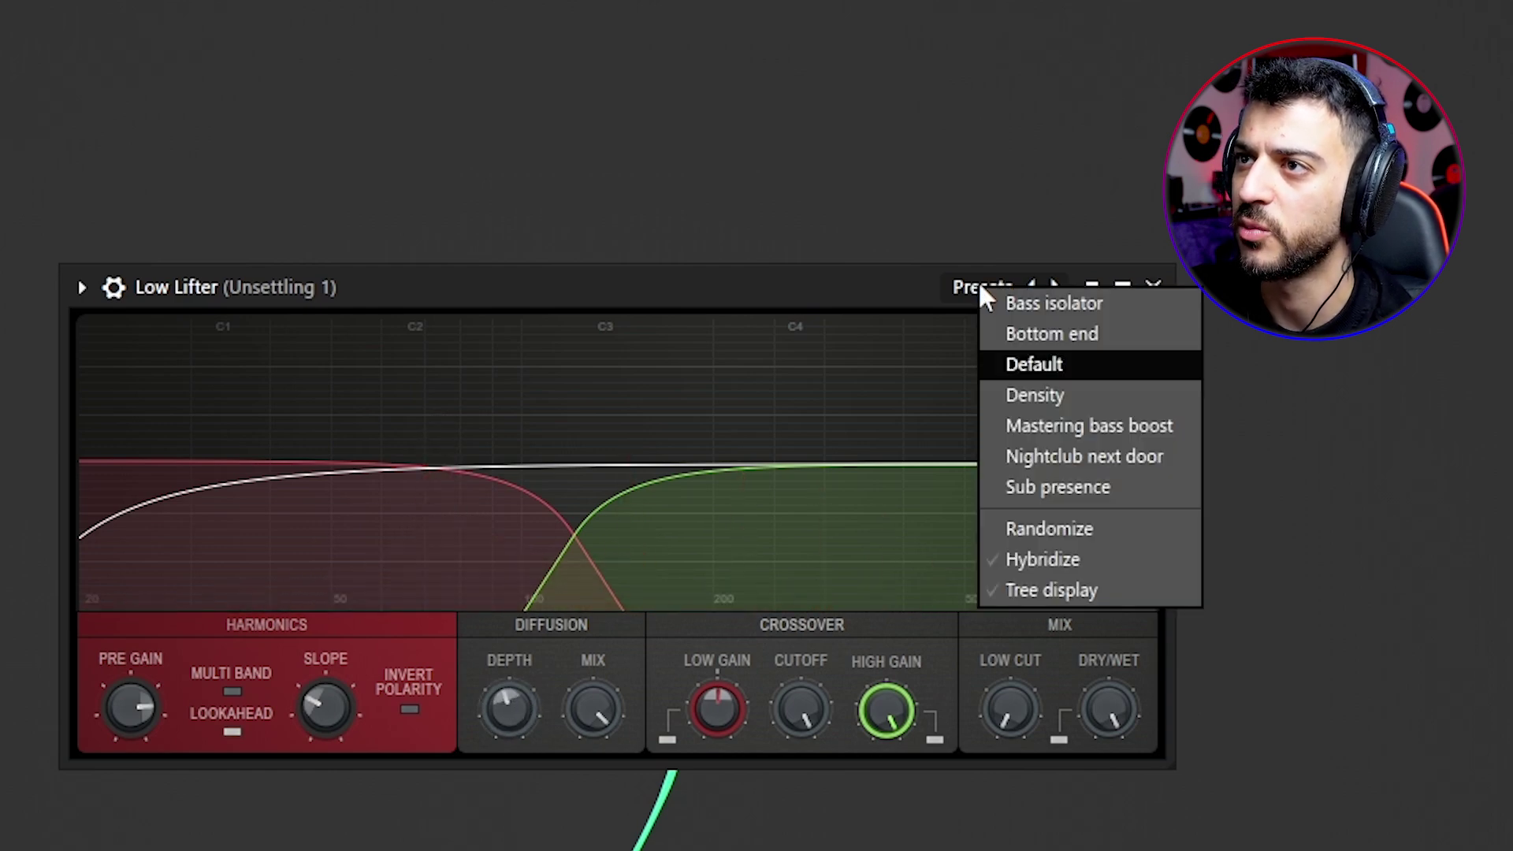
Load Low Lifter's Sub presence preset nearly fully dry and add Spreader to the insert.
{"action": "left_click", "coordinate": [1062, 489]}
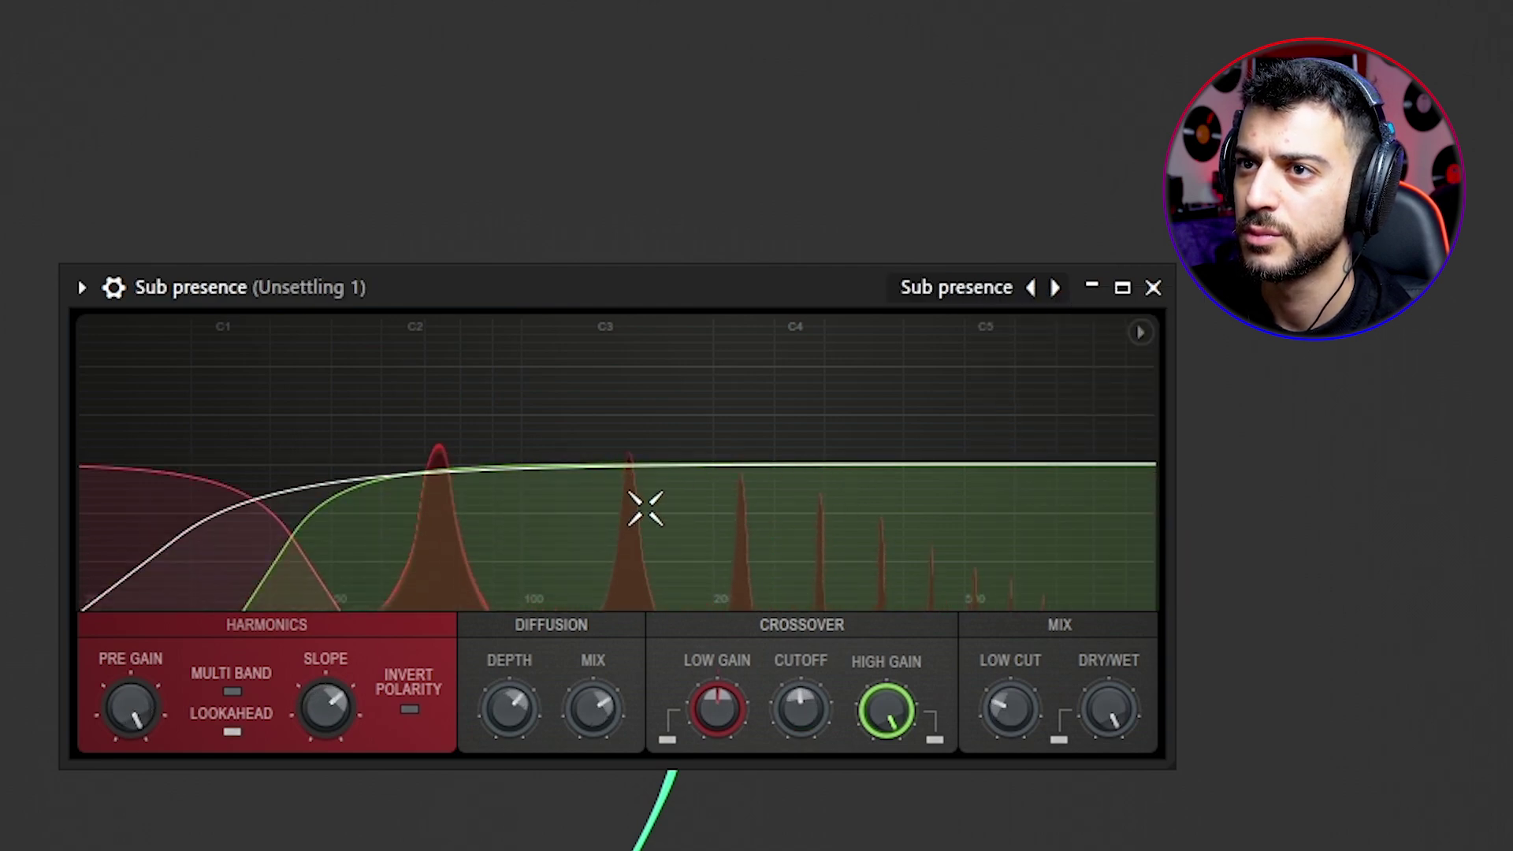
{"action": "left_click_drag", "start_coordinate": [1101, 729], "coordinate": [1106, 698]}
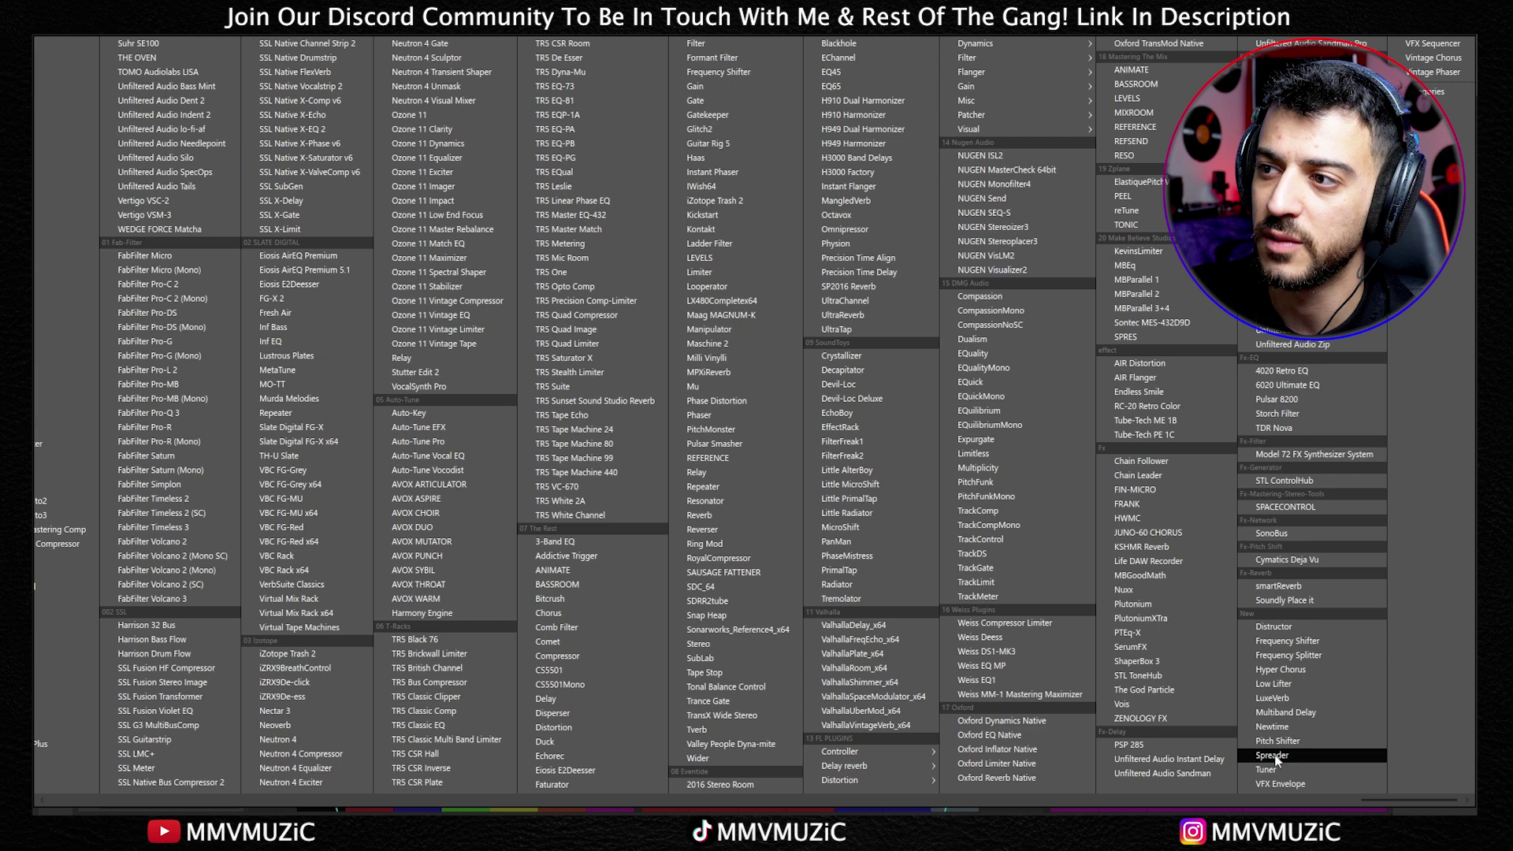
{"action": "left_click", "coordinate": [1273, 755]}
{"action": "left_click_drag", "start_coordinate": [278, 132], "coordinate": [798, 262]}
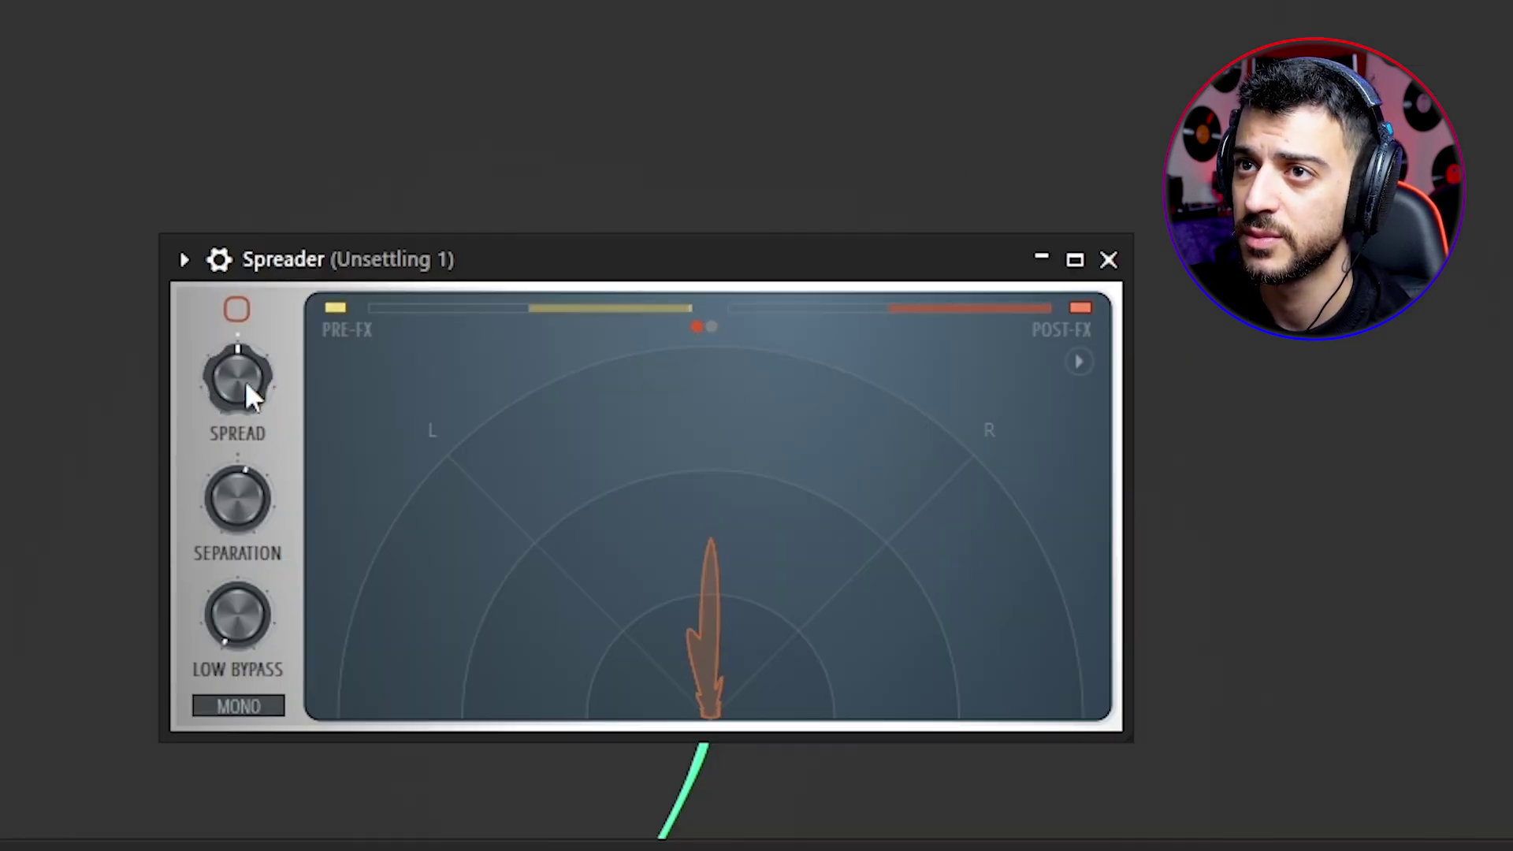
Enable Spreader and increase its spread, separation and low bypass during playback.
{"action": "key", "text": "space"}
{"action": "left_click", "coordinate": [237, 308]}
{"action": "key", "text": "space"}
{"action": "mouse_move", "coordinate": [238, 391]}
{"action": "left_mouse_down"}
{"action": "mouse_move", "coordinate": [238, 325]}
{"action": "mouse_move", "coordinate": [238, 410]}
{"action": "mouse_move", "coordinate": [238, 355]}
{"action": "mouse_move", "coordinate": [242, 383]}
{"action": "left_mouse_up"}
{"action": "left_click_drag", "start_coordinate": [240, 522], "coordinate": [240, 483]}
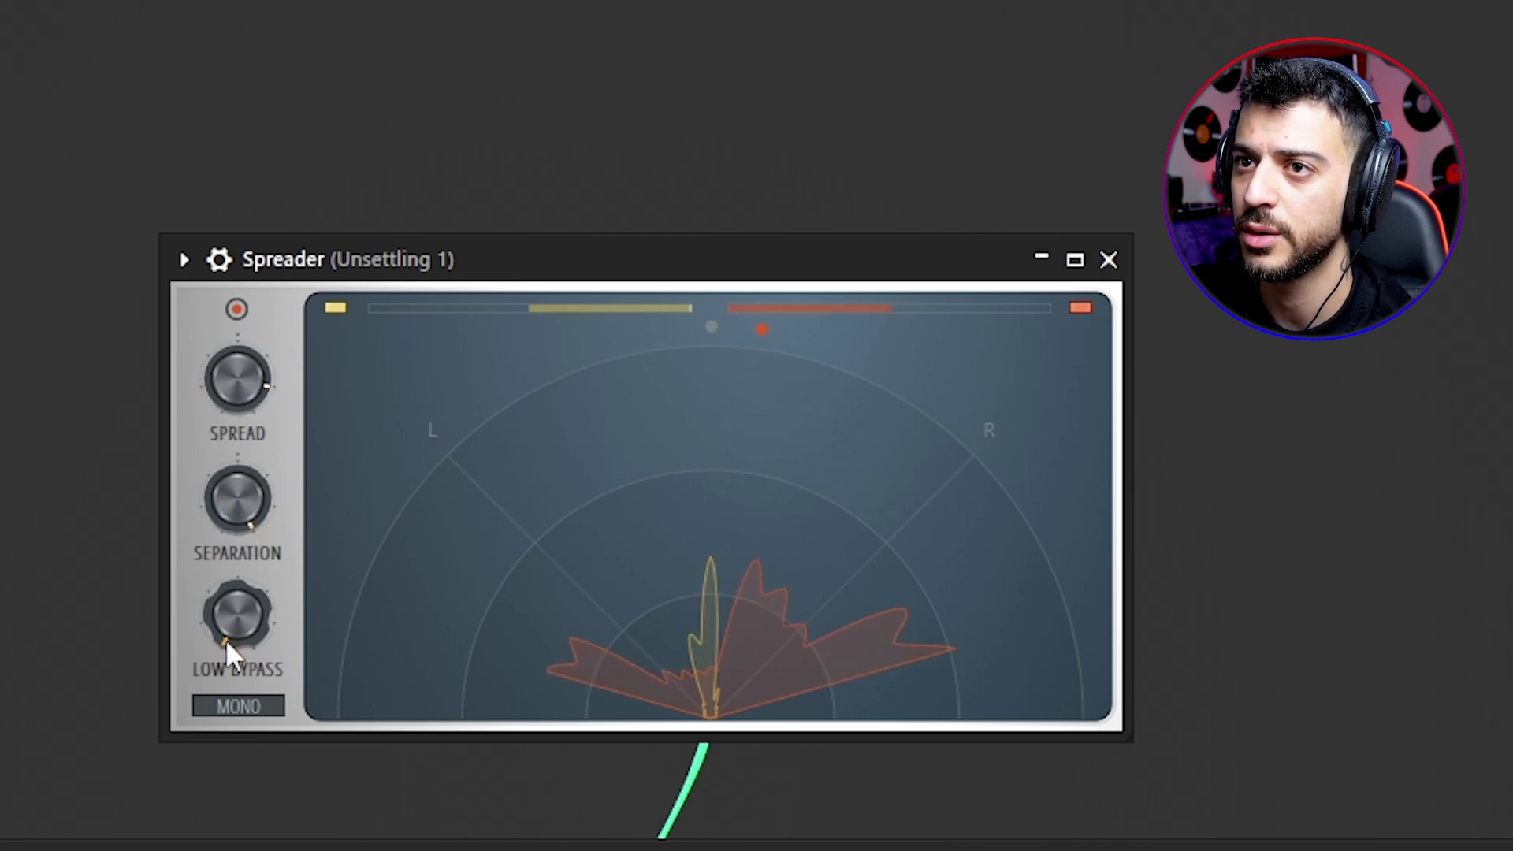
{"action": "left_click_drag", "start_coordinate": [238, 614], "coordinate": [238, 603]}
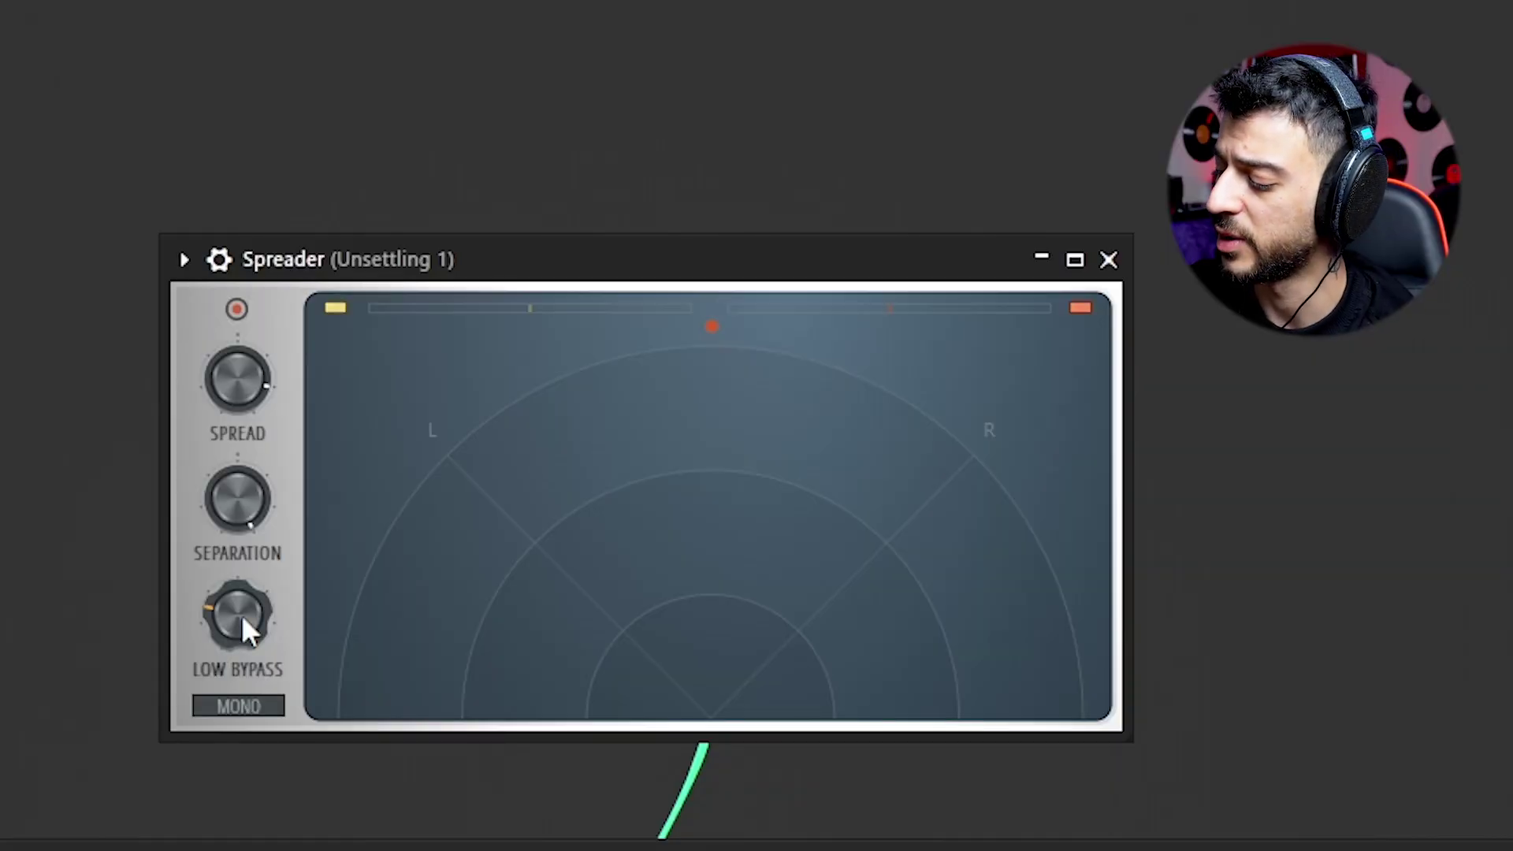
{"action": "key", "text": "space"}
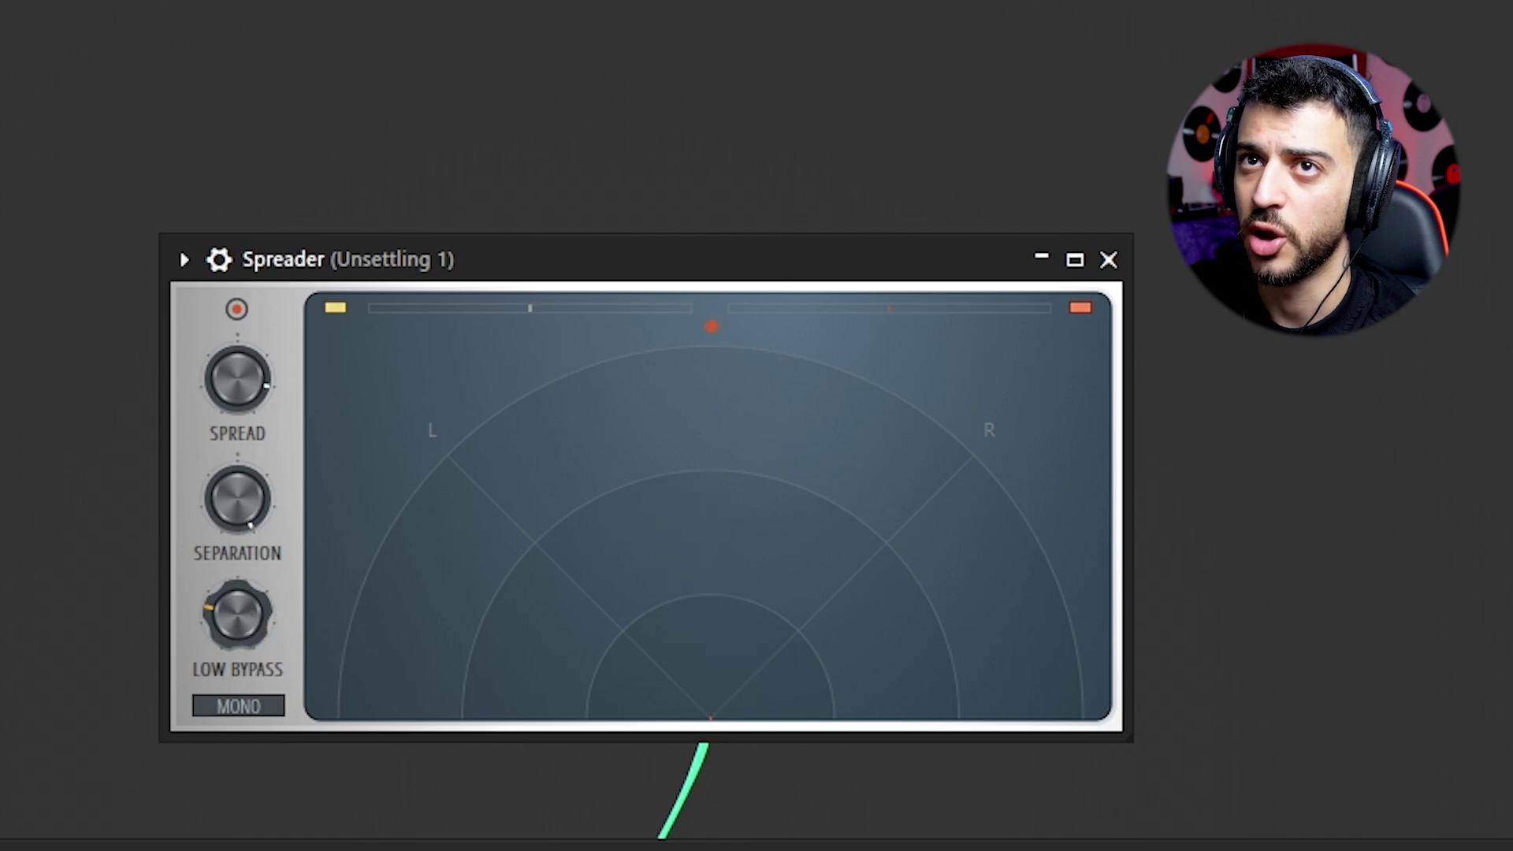
{"action": "scroll", "coordinate": [229, 616], "scroll_direction": "down", "scroll_amount": 5}
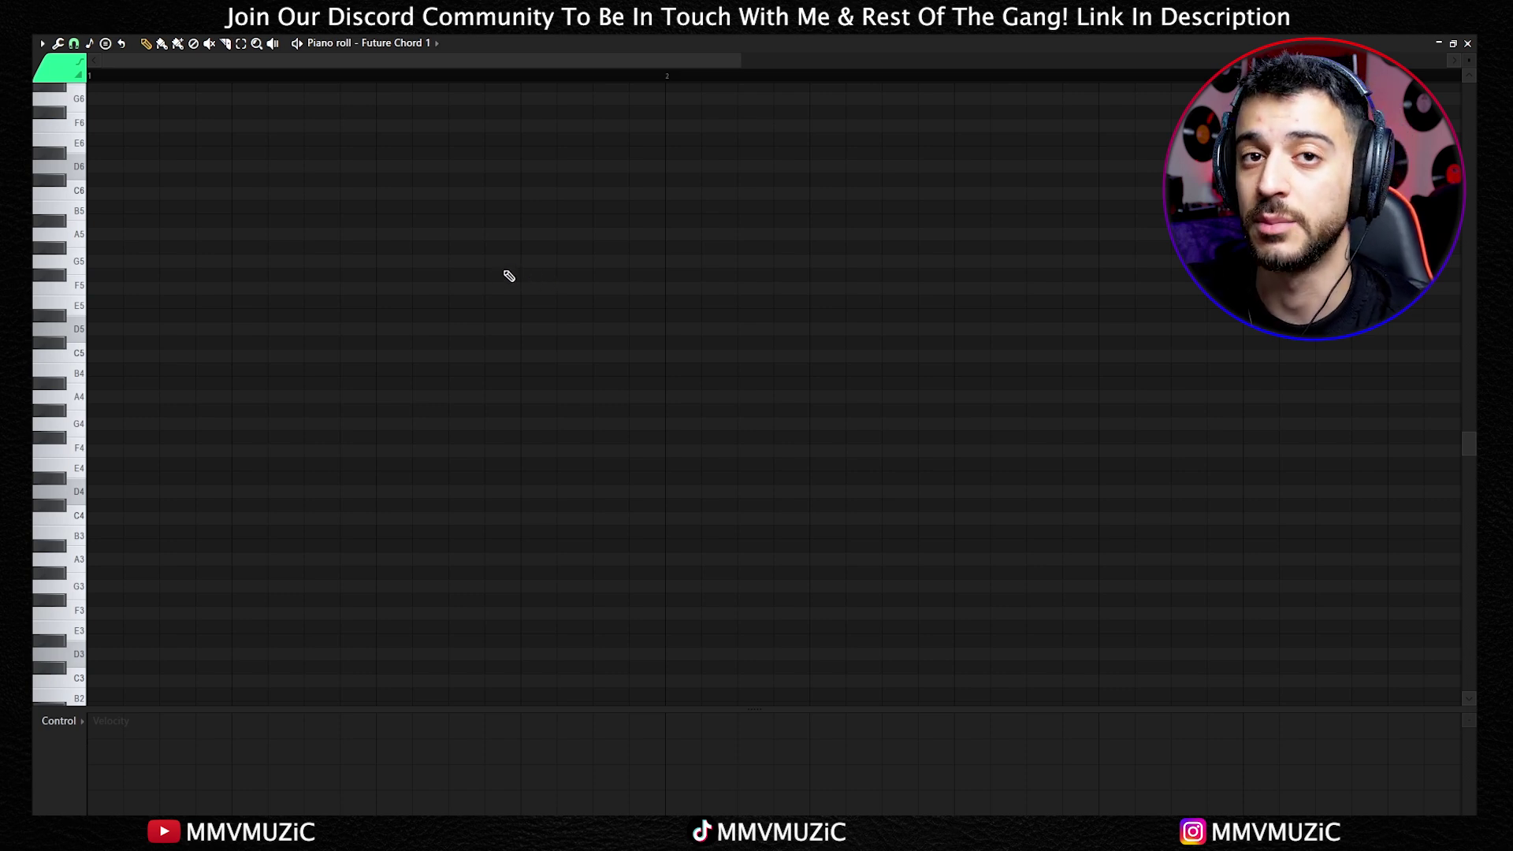
Open the piano roll's Tools menu to reach the Scripts submenu.
{"action": "left_click", "coordinate": [57, 43]}
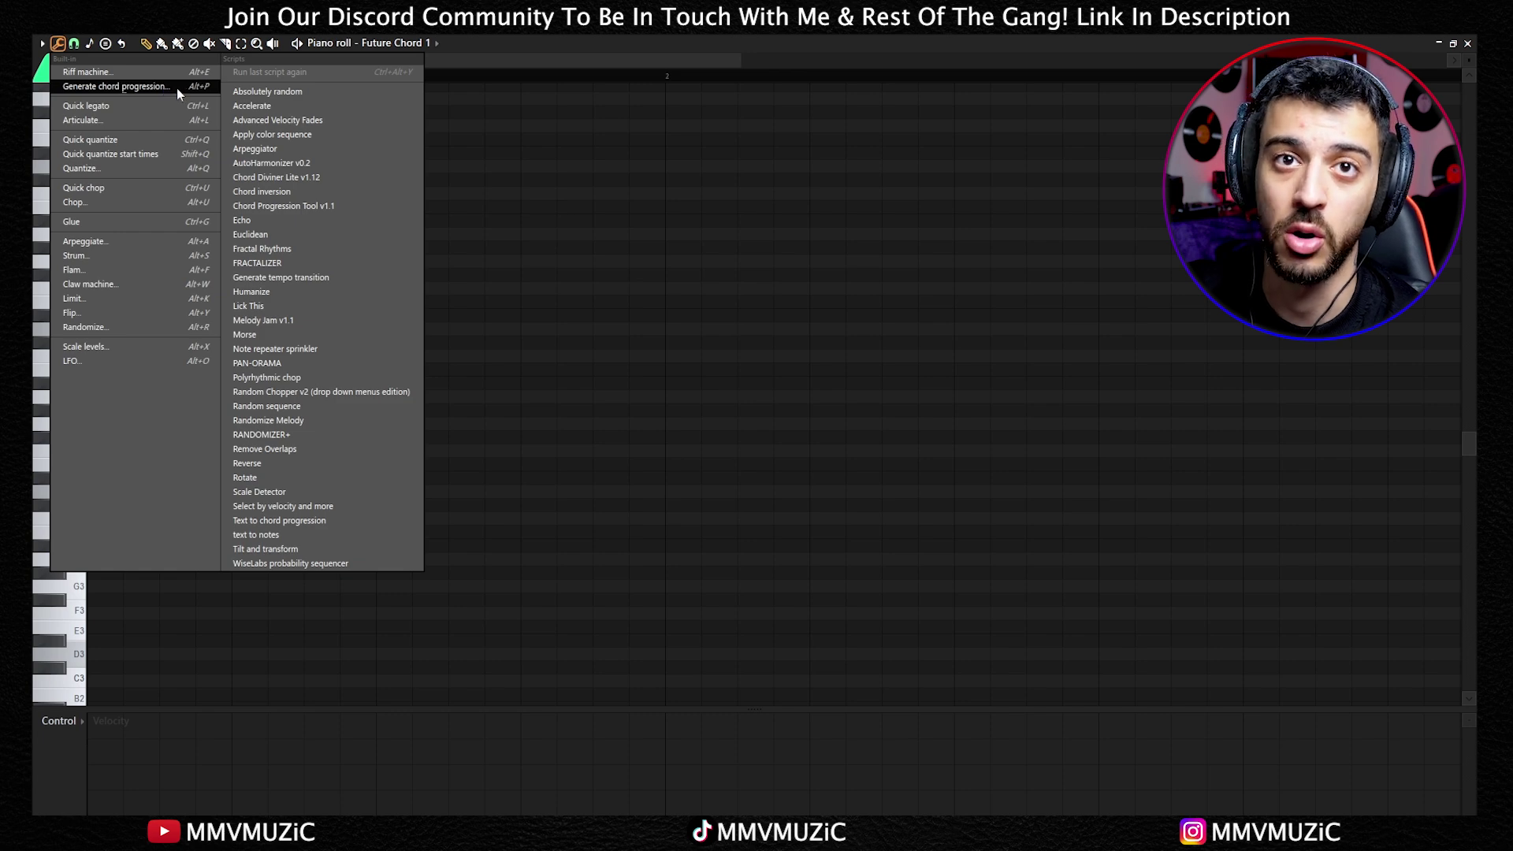
Generate an Fm–D♭–A♭–E♭ progression with the chord generator, preview it and select Fm.
{"action": "left_click", "coordinate": [176, 87]}
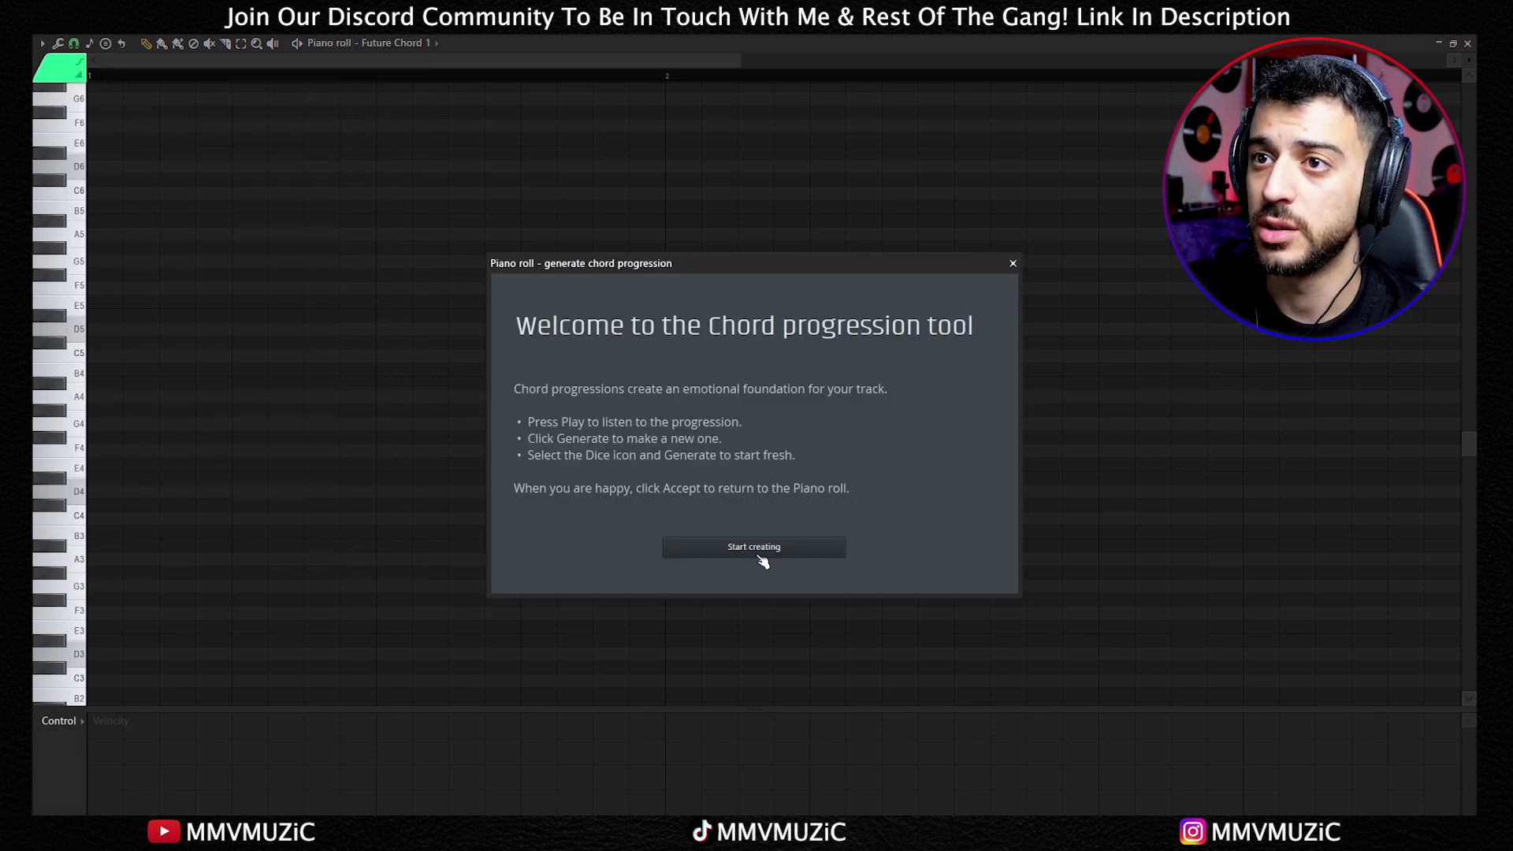
{"action": "left_click", "coordinate": [758, 554]}
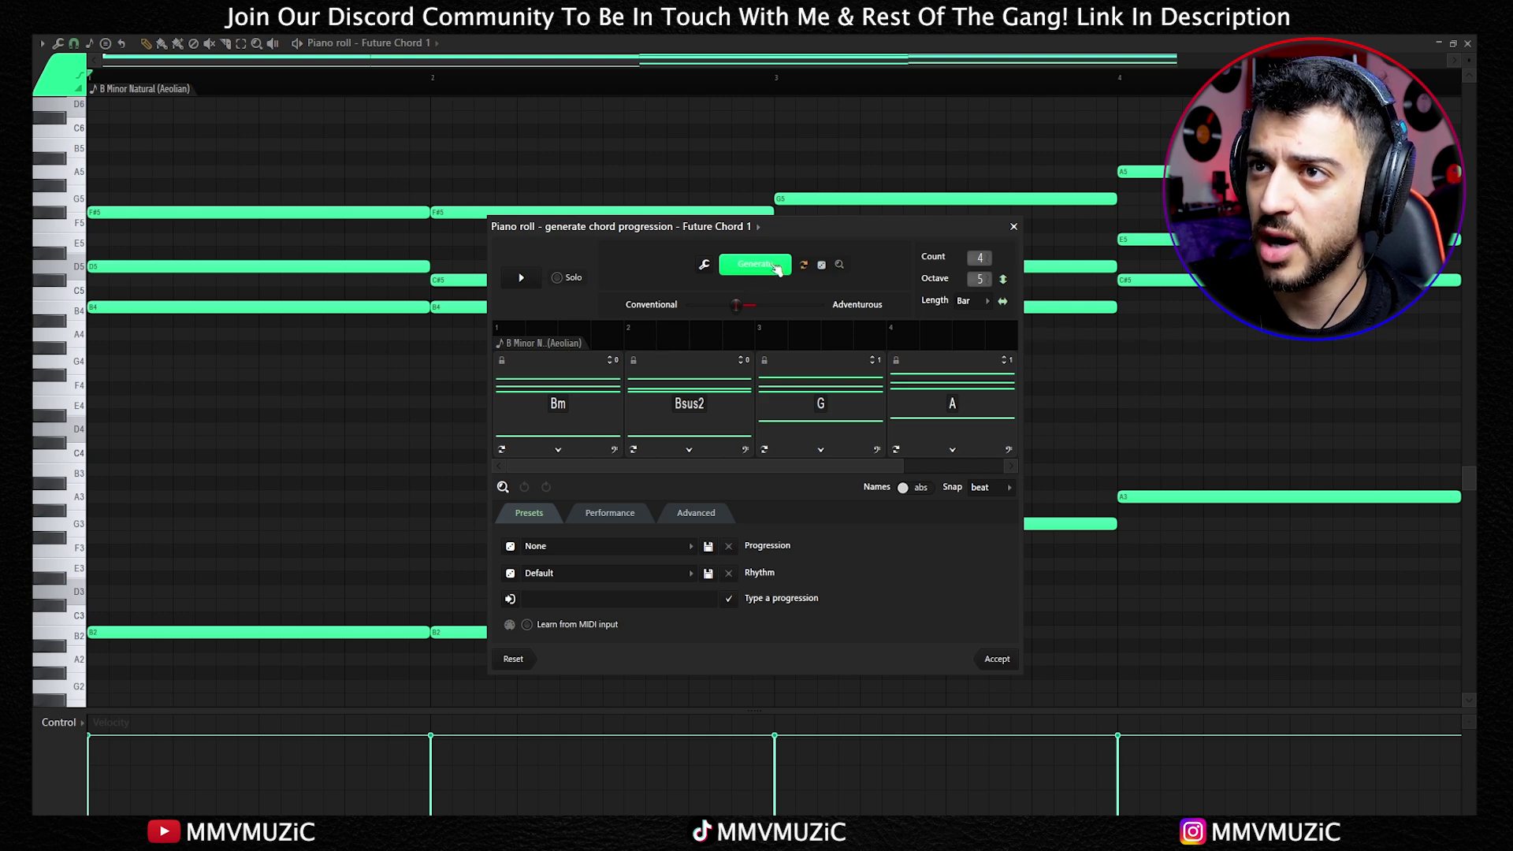
{"action": "left_click", "coordinate": [706, 268]}
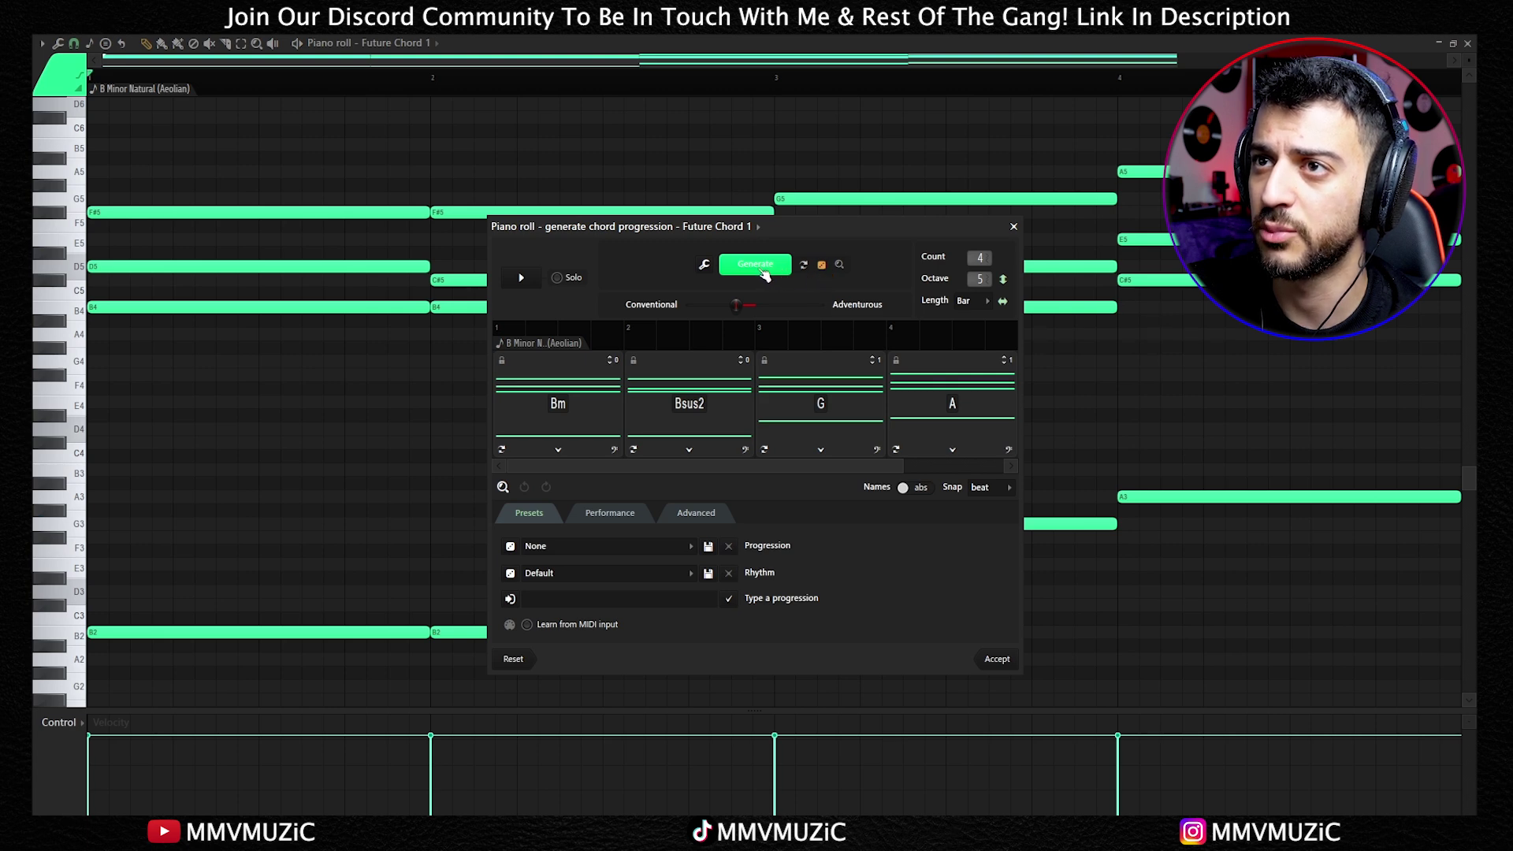
{"action": "left_click", "coordinate": [755, 266]}
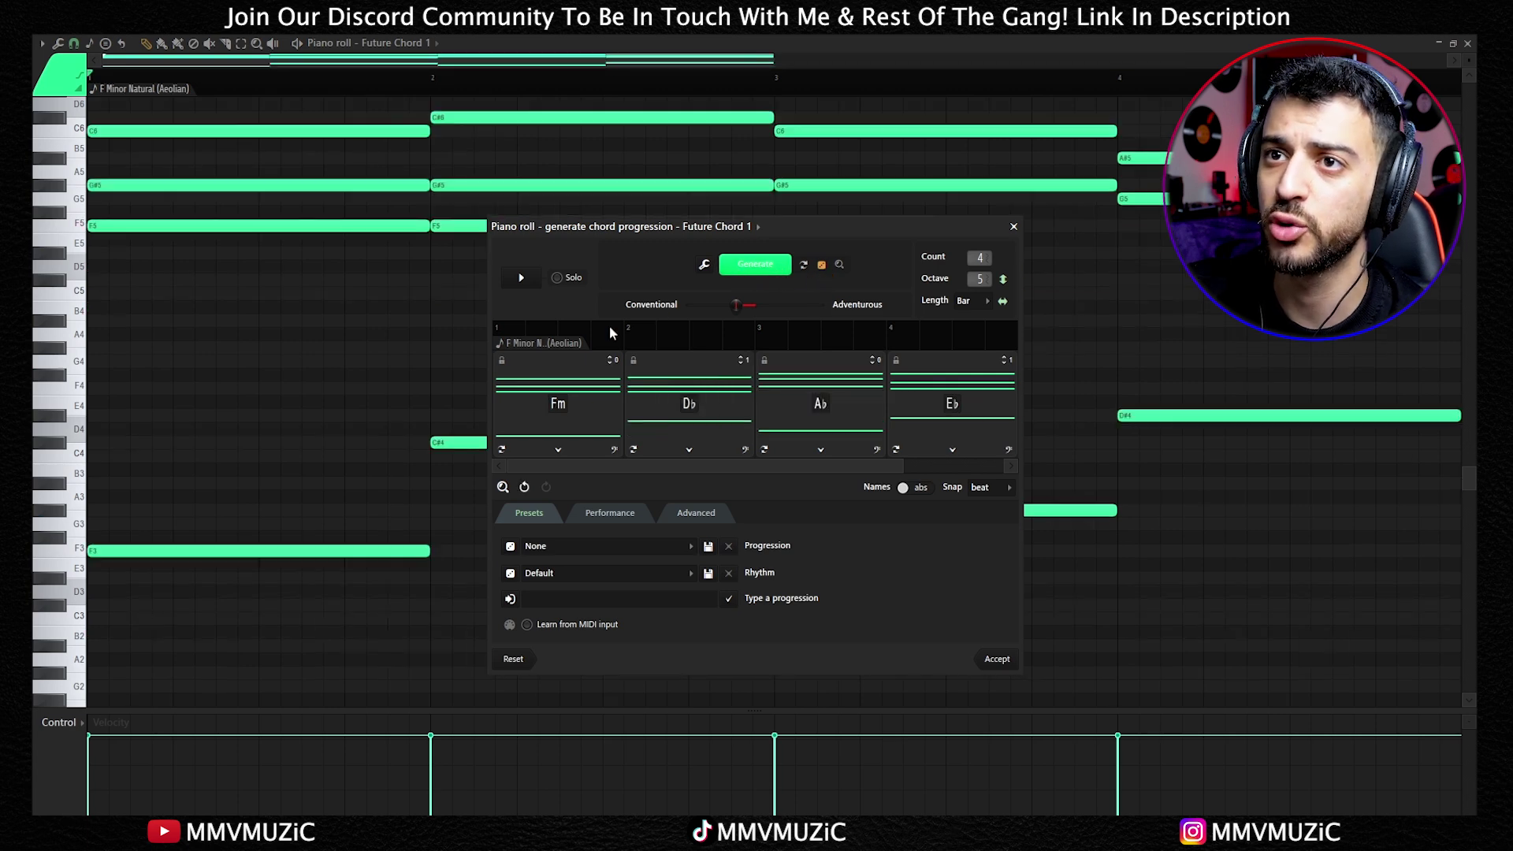
{"action": "left_click", "coordinate": [522, 281]}
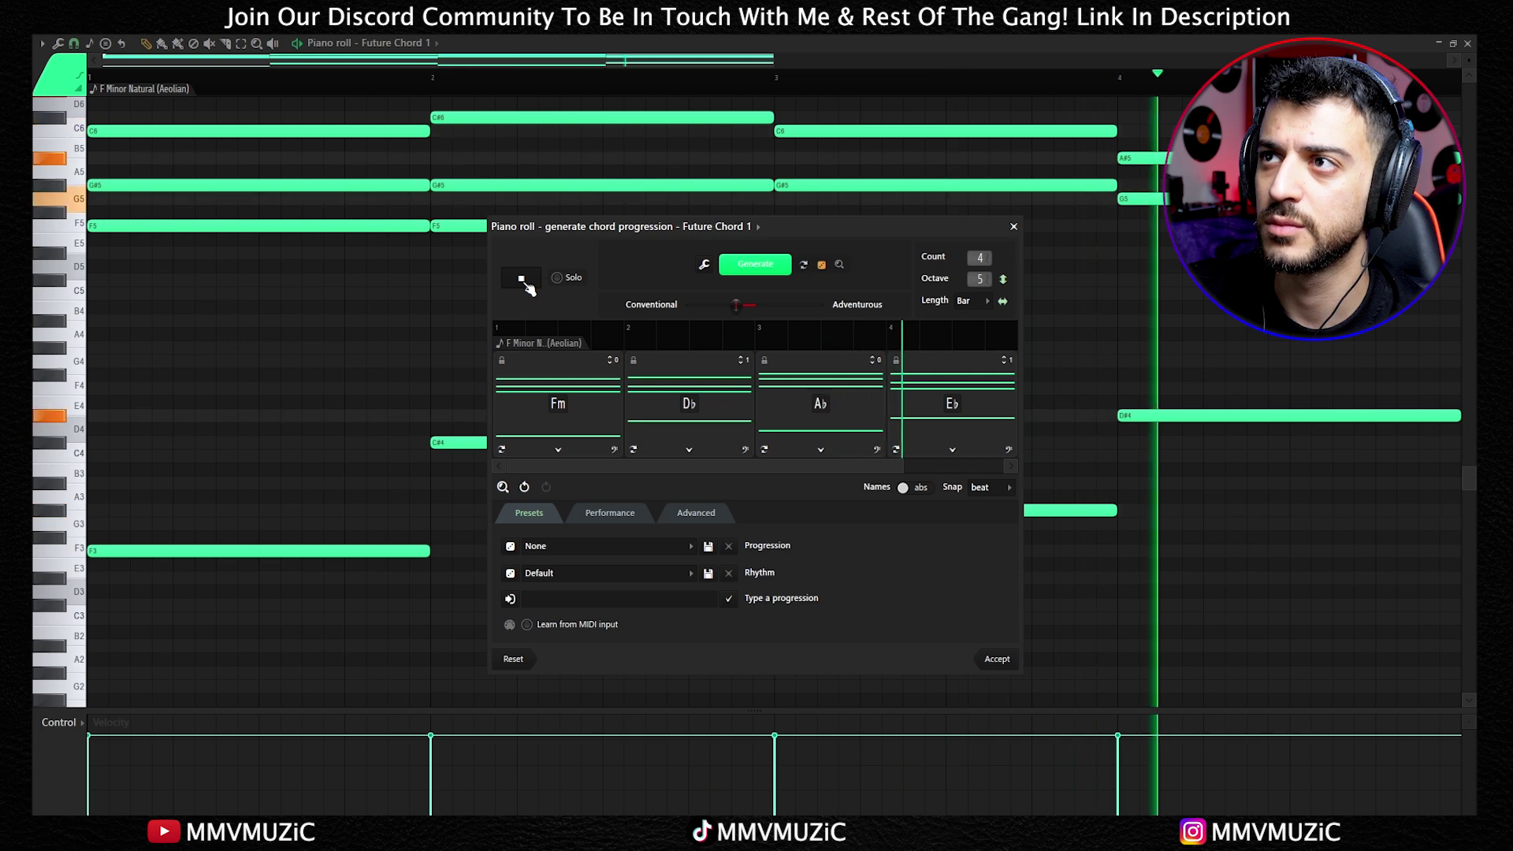
{"action": "left_click", "coordinate": [524, 283]}
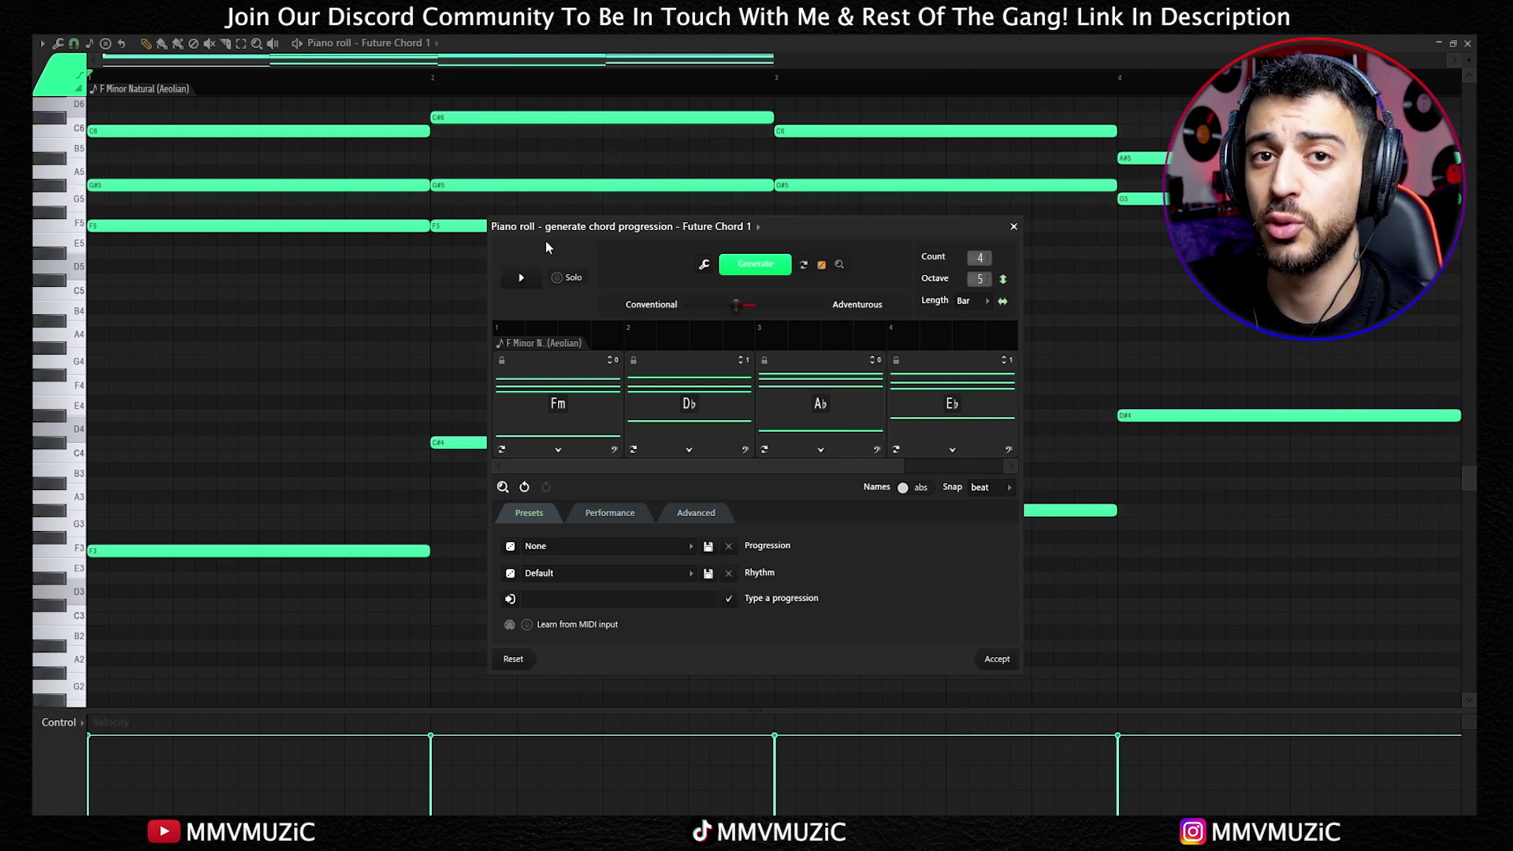
{"action": "left_click", "coordinate": [558, 386]}
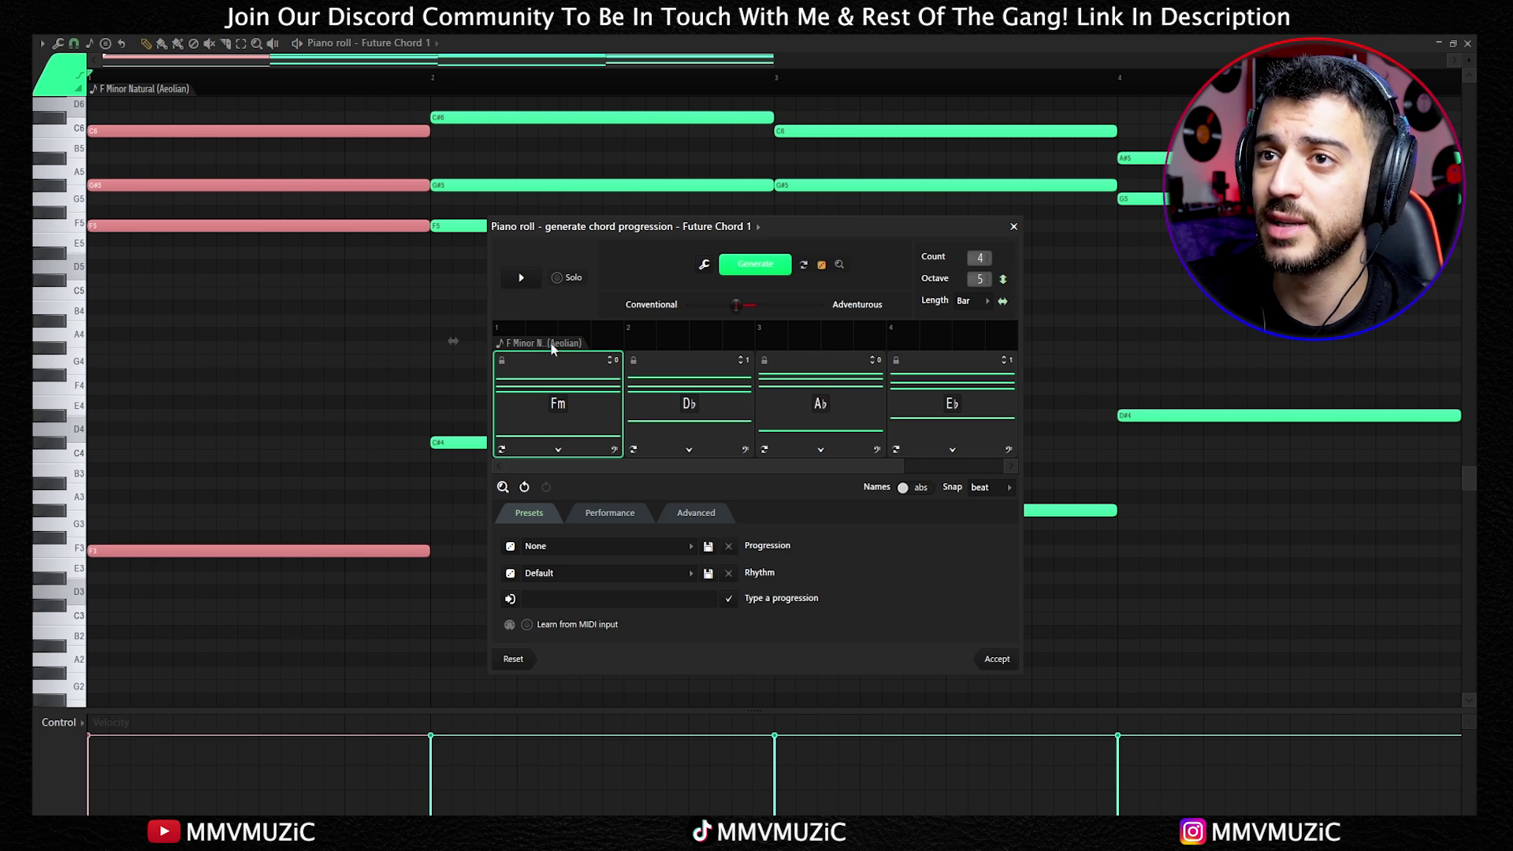
Set the scale to D# Minor Melodic and move the progression one octave lower.
{"action": "left_click", "coordinate": [550, 342]}
{"action": "mouse_move", "coordinate": [579, 351]}
{"action": "left_click", "coordinate": [638, 301]}
{"action": "left_click", "coordinate": [709, 410]}
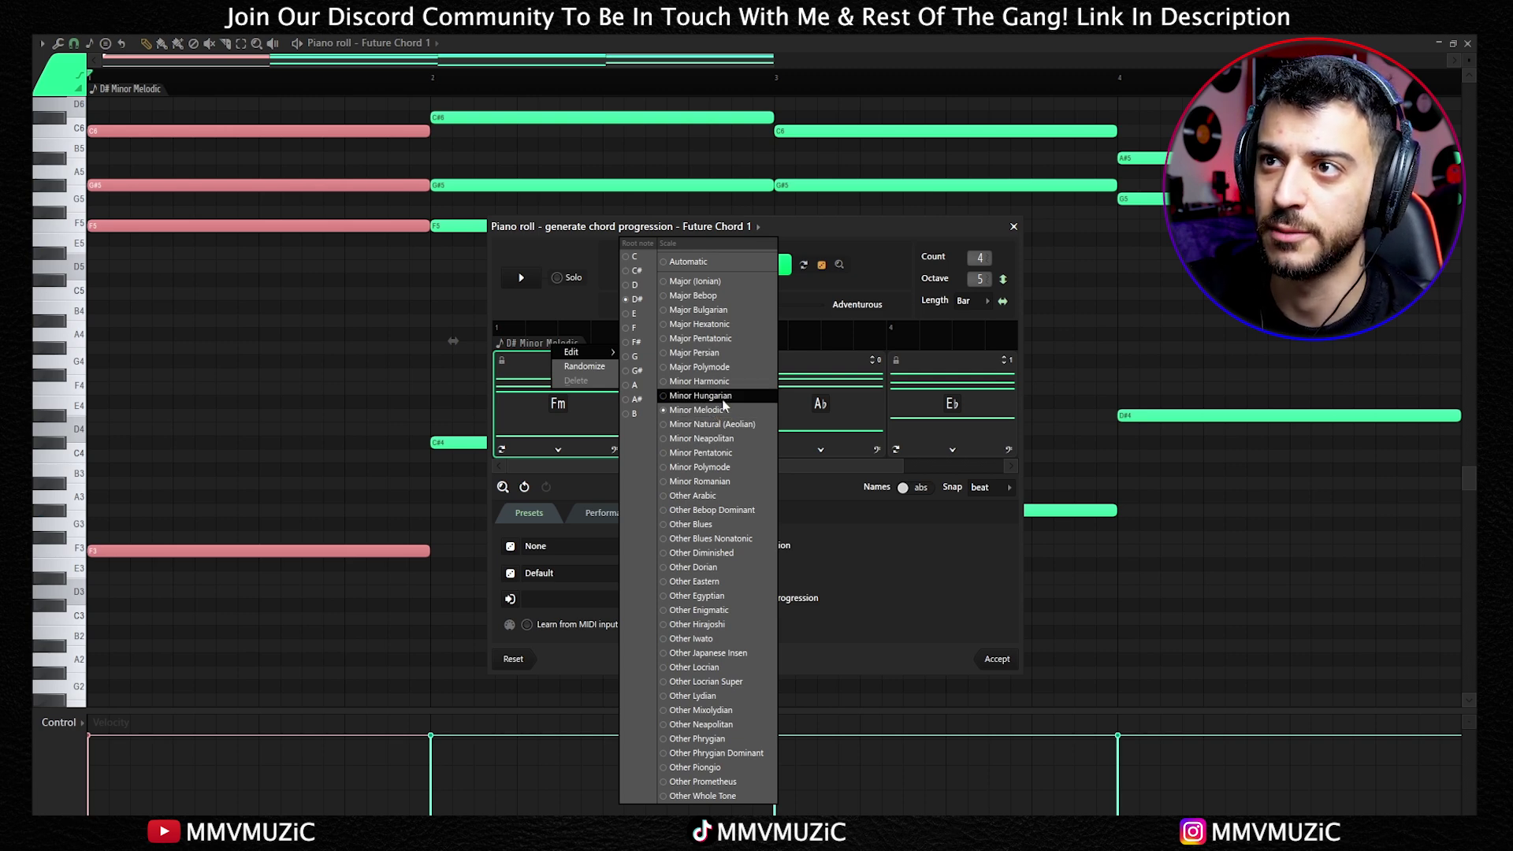
{"action": "left_click", "coordinate": [981, 260]}
{"action": "left_click_drag", "start_coordinate": [981, 260], "coordinate": [982, 252]}
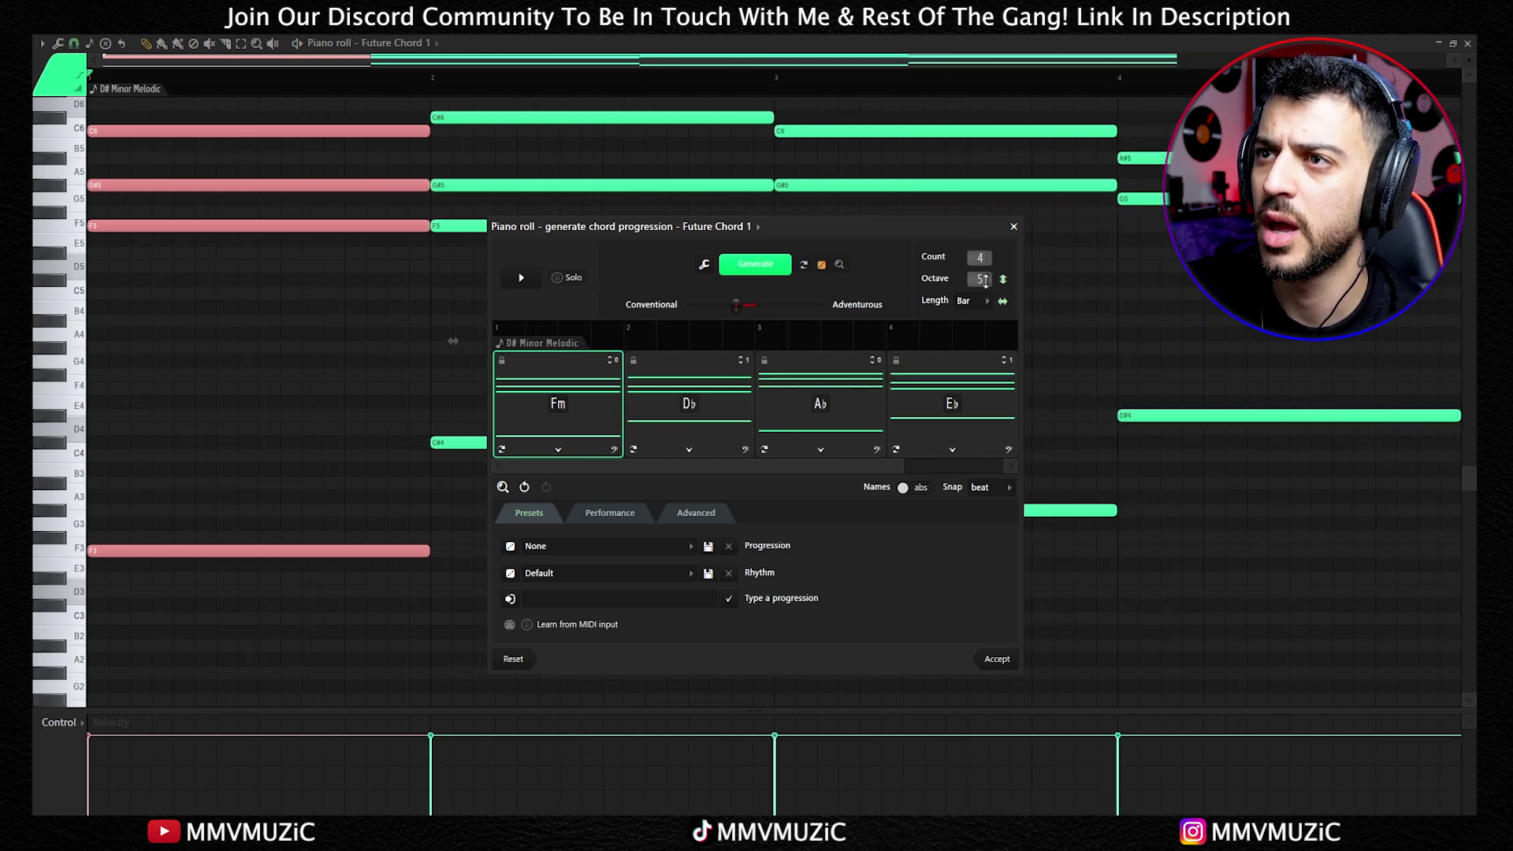
{"action": "scroll", "coordinate": [985, 279], "scroll_direction": "down", "scroll_amount": 1}
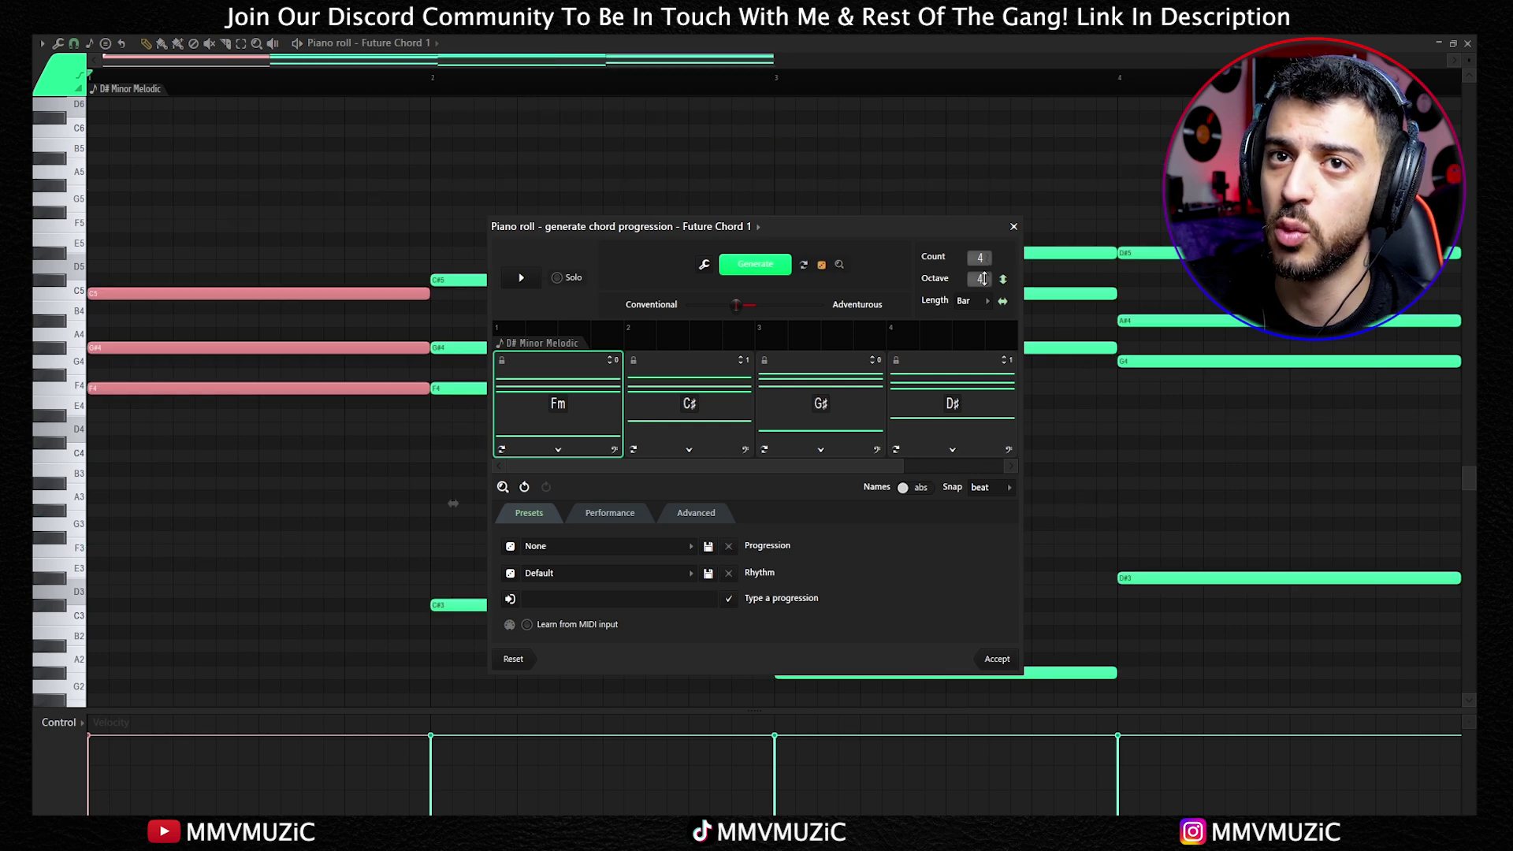
Keep one-bar chords and toggle chord names to Roman numerals and back to letters.
{"action": "left_click", "coordinate": [980, 309]}
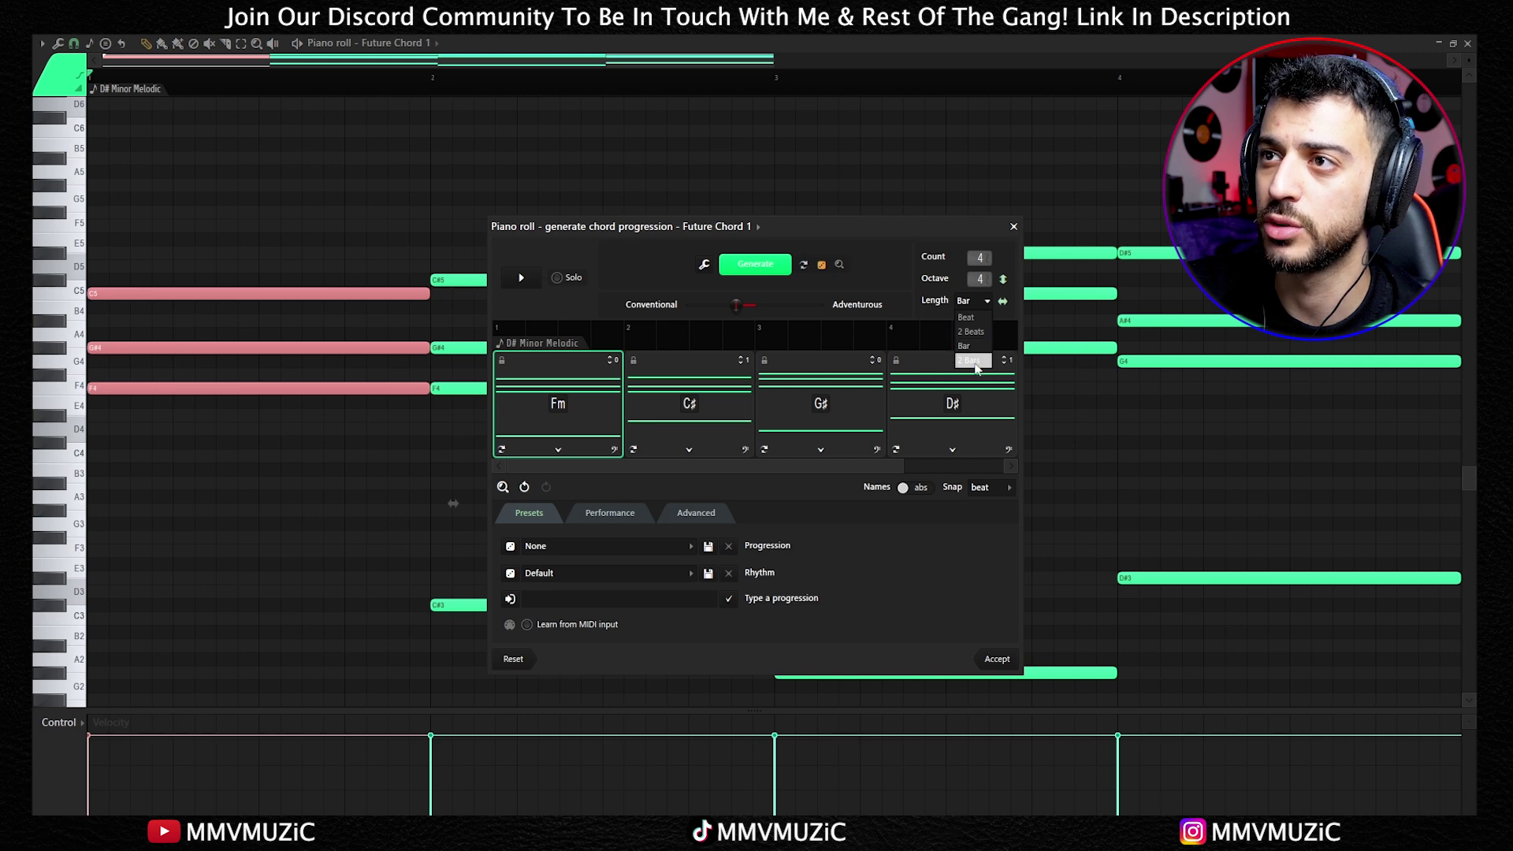
{"action": "left_click", "coordinate": [933, 309]}
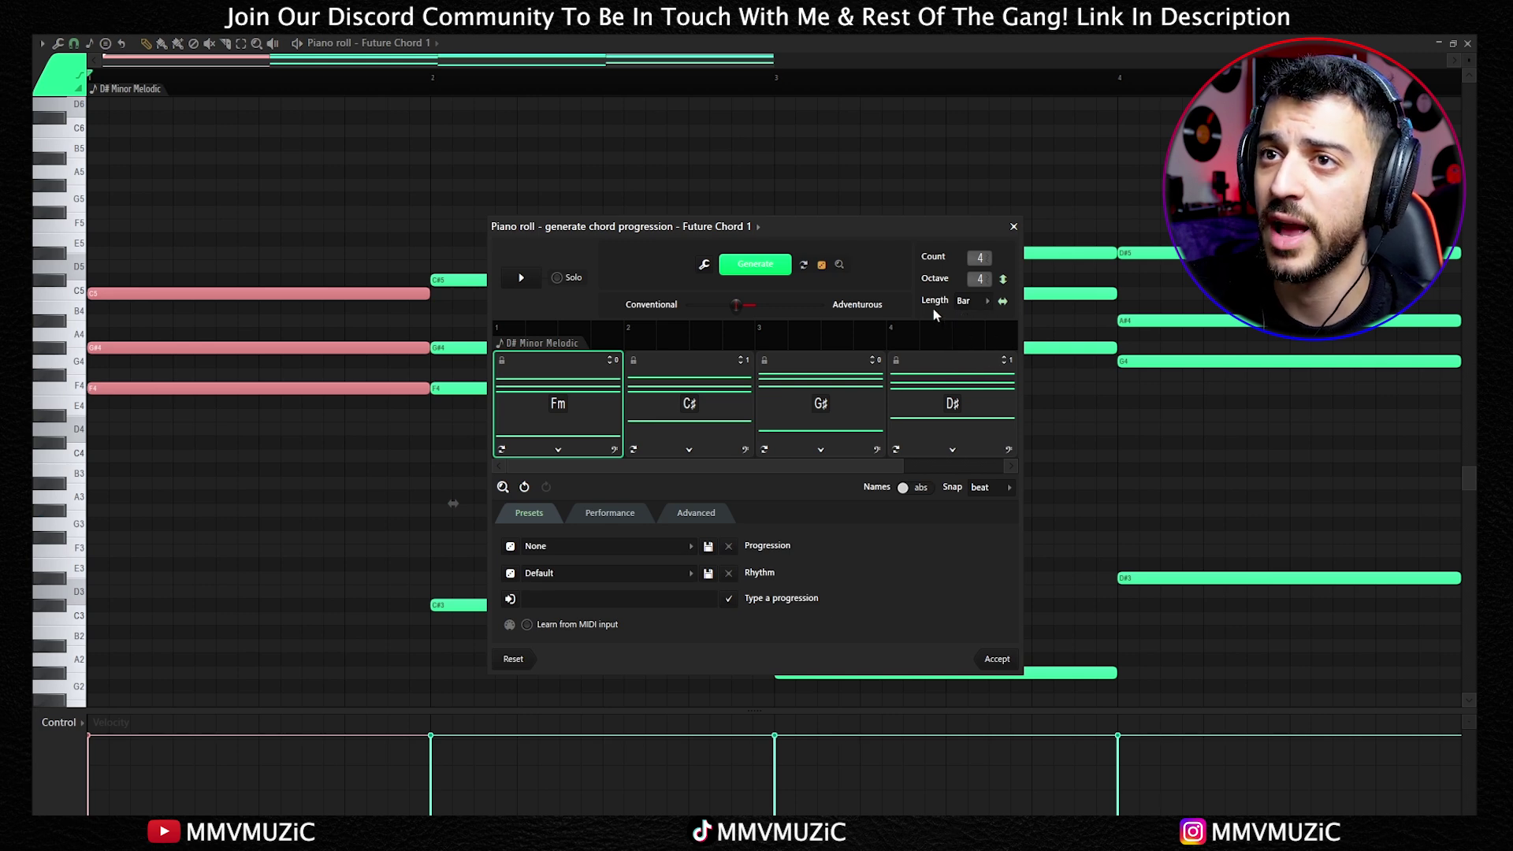
{"action": "left_click", "coordinate": [907, 487]}
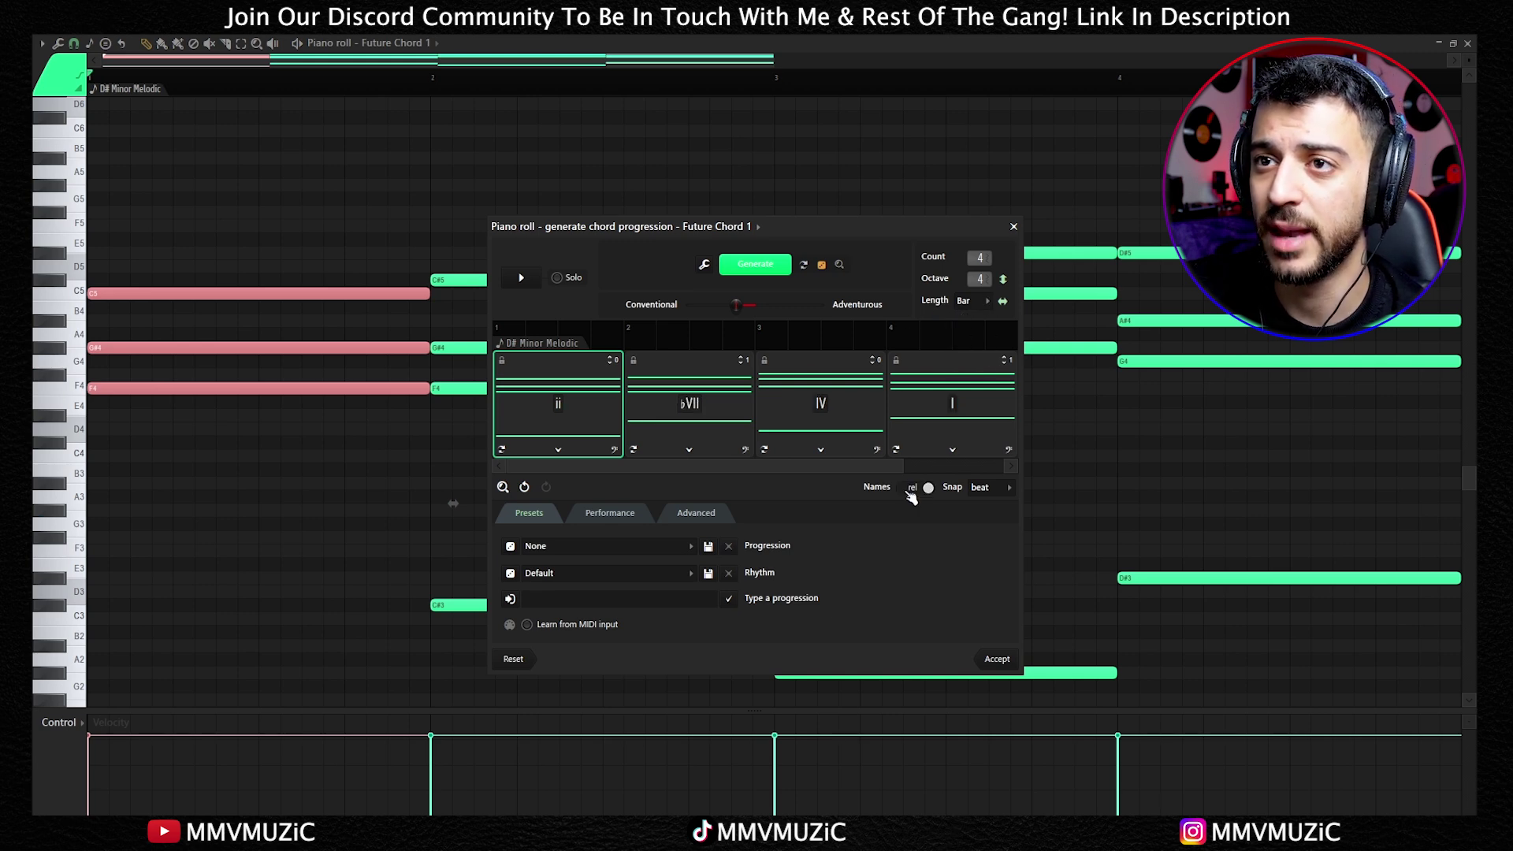
{"action": "left_click", "coordinate": [911, 493]}
{"action": "left_click", "coordinate": [919, 488]}
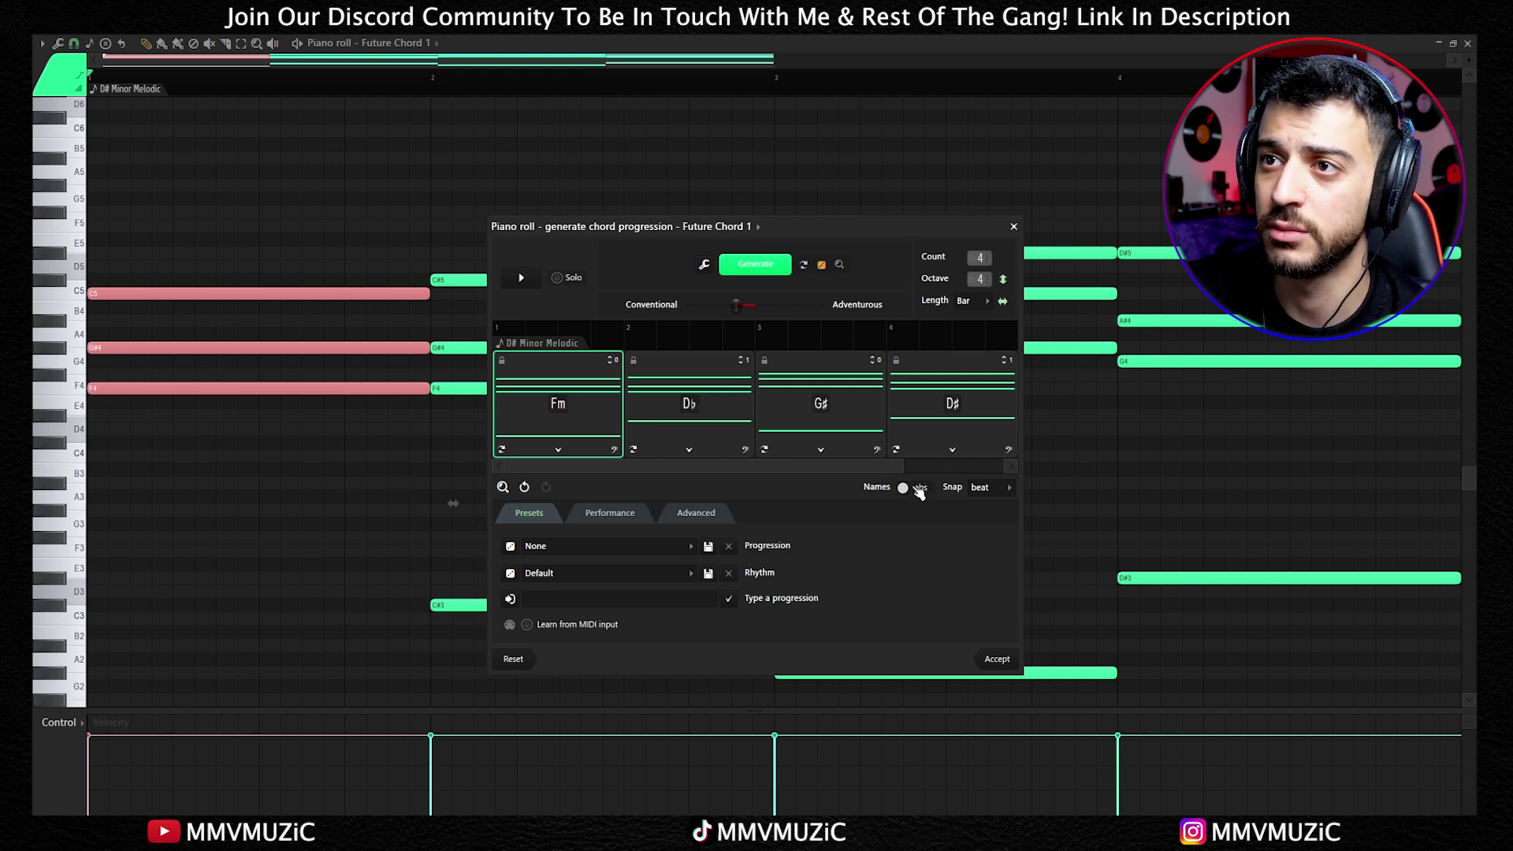
{"action": "left_click", "coordinate": [682, 552]}
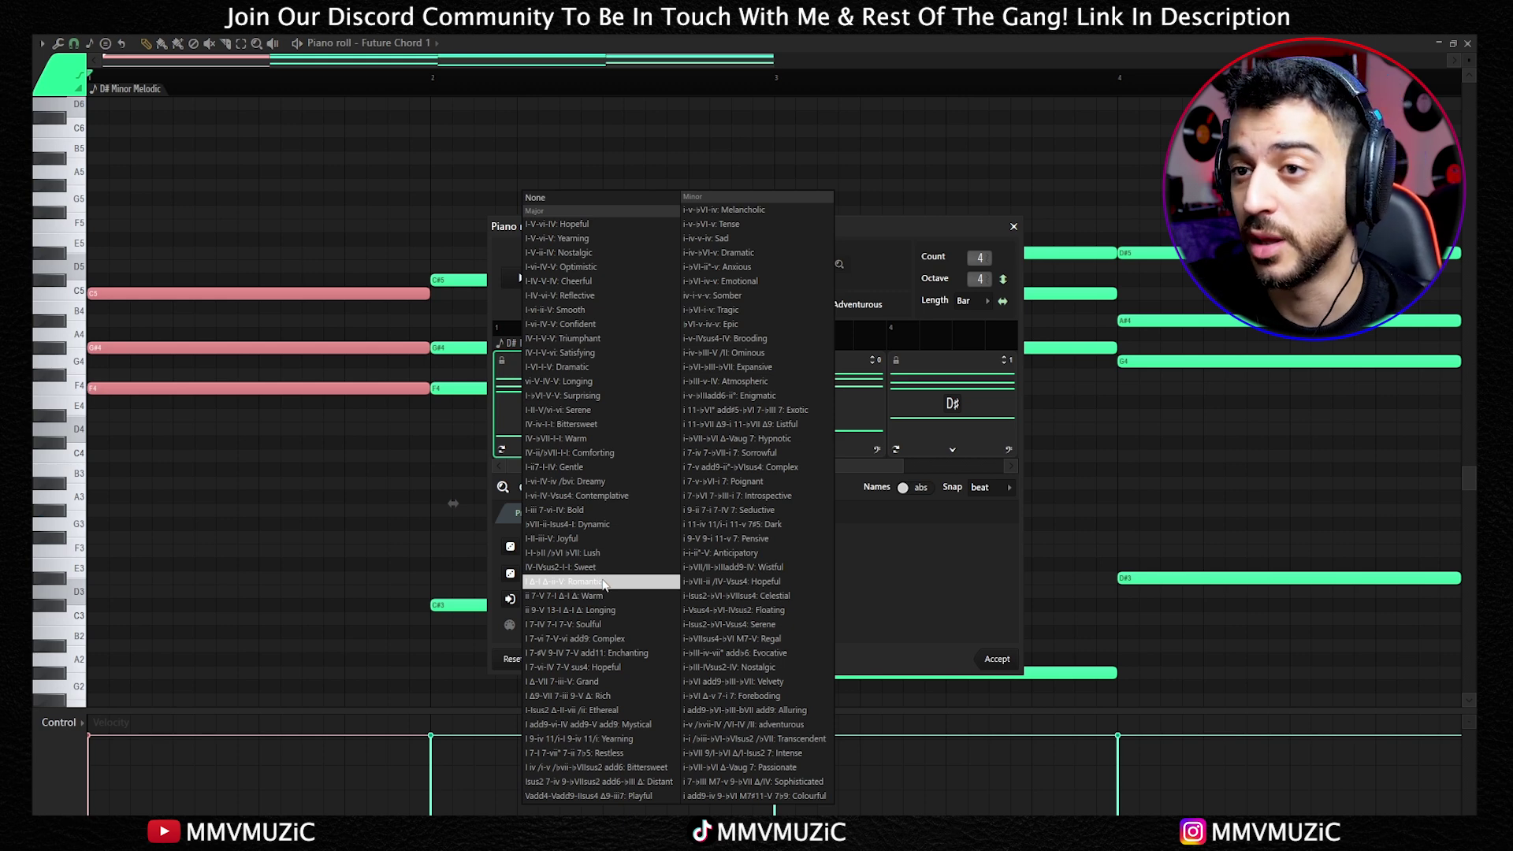
Apply the I Δ-I Δ-ii-V: Romantic progression (D#Δ, D#Δ, Fm, A#) and preview it.
{"action": "left_click", "coordinate": [604, 583]}
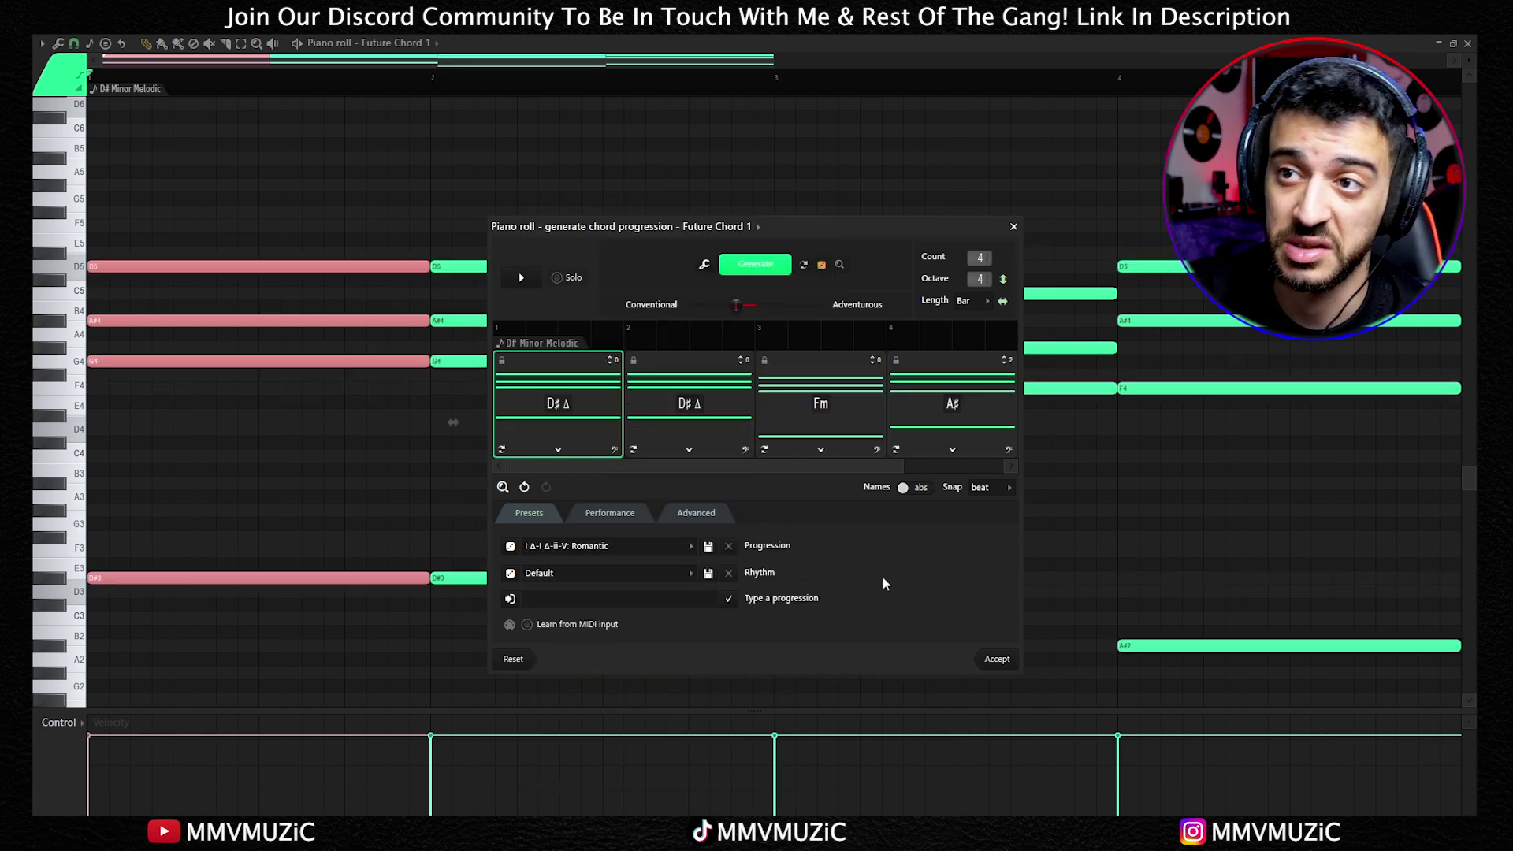
{"action": "left_click", "coordinate": [525, 280]}
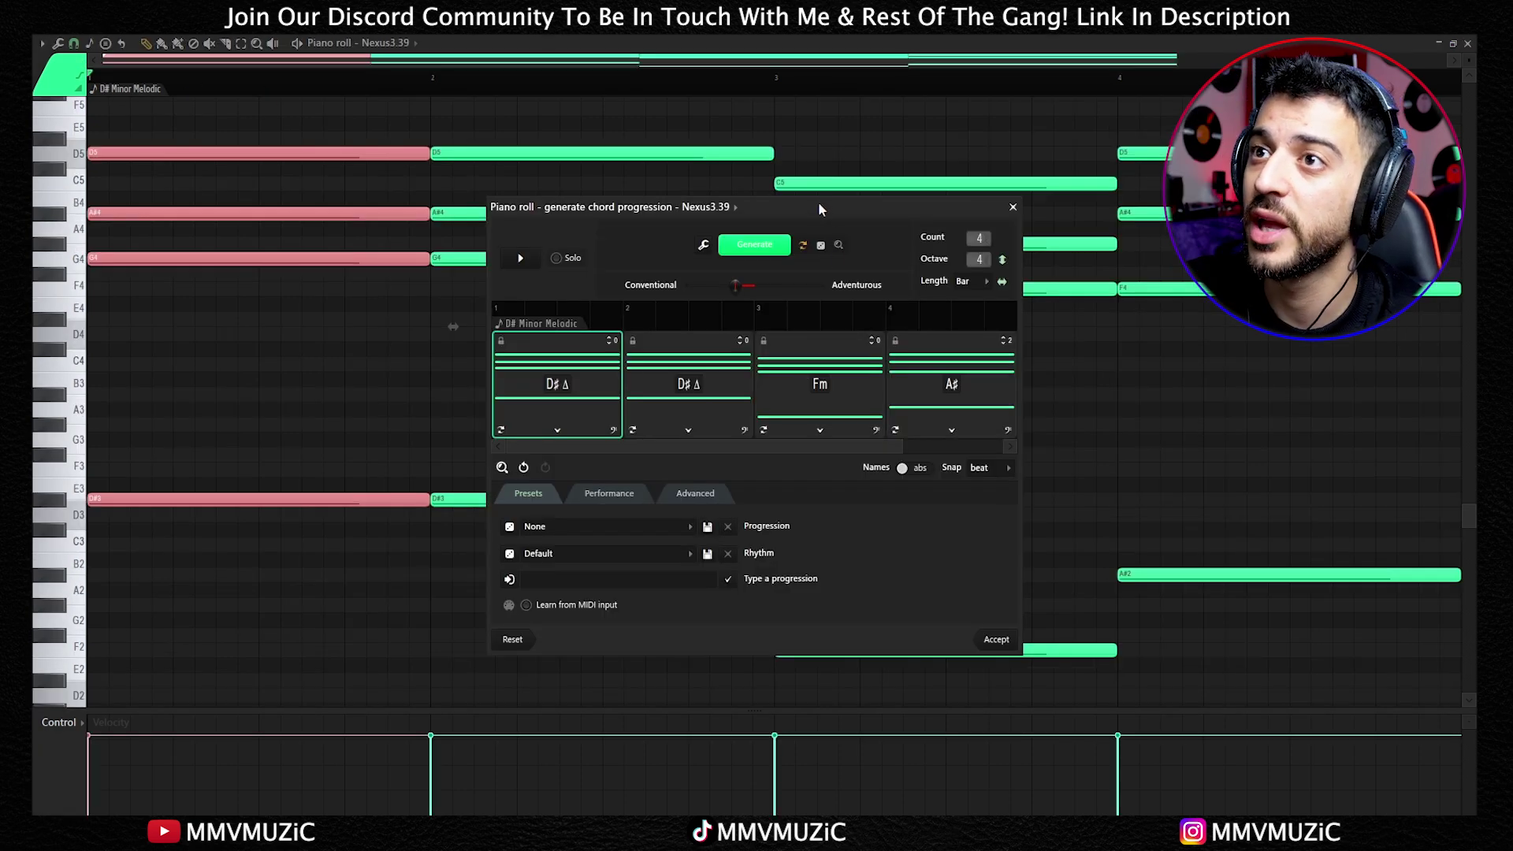
Apply the i-♭III-IVsus2-IV: Nostalgic progression preset.
{"action": "left_click_drag", "start_coordinate": [819, 204], "coordinate": [786, 225]}
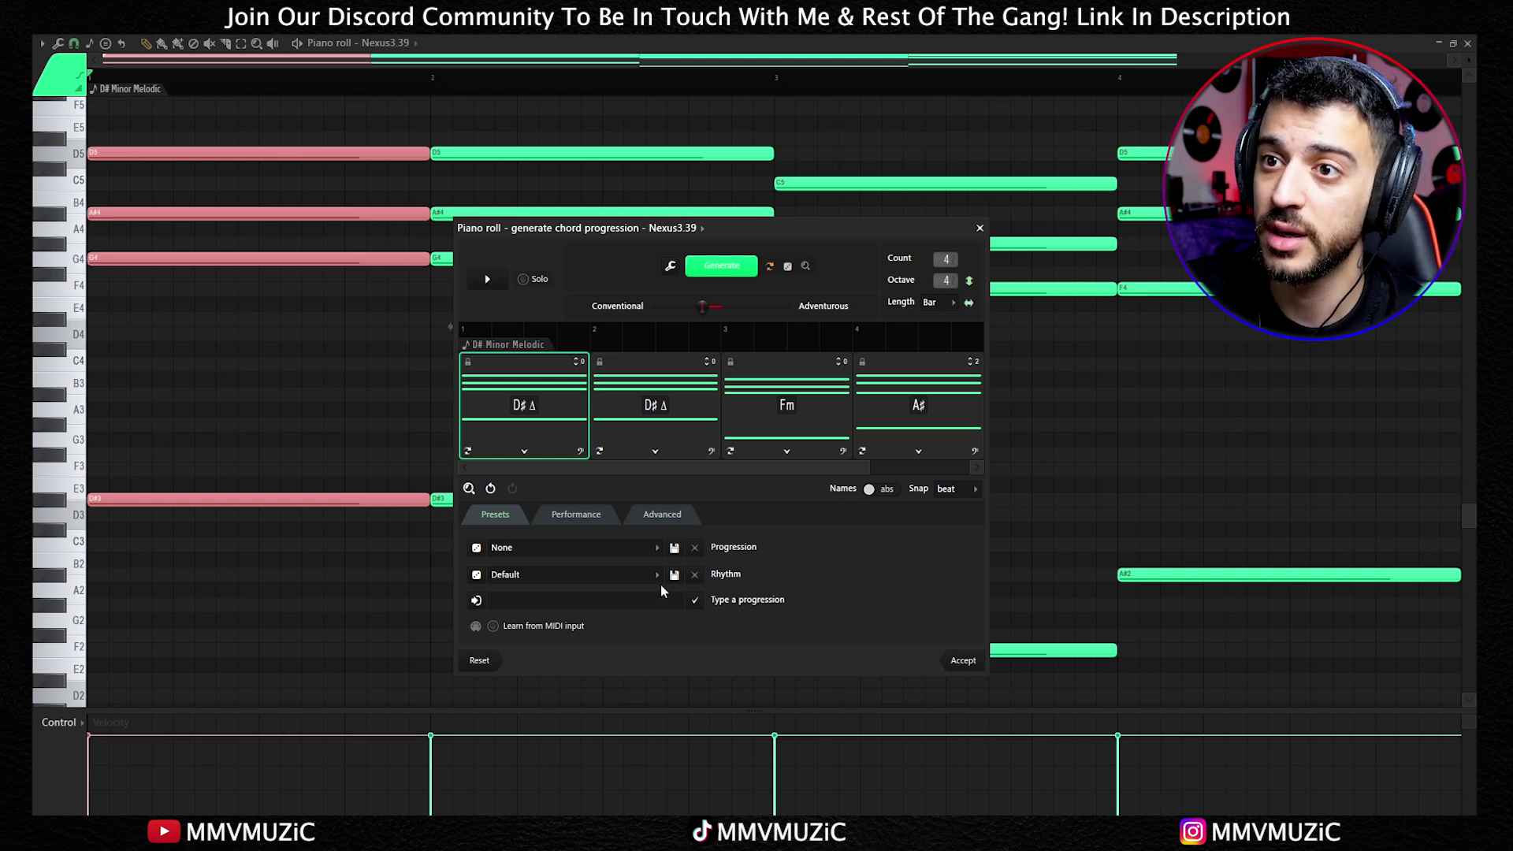
{"action": "left_click", "coordinate": [657, 547]}
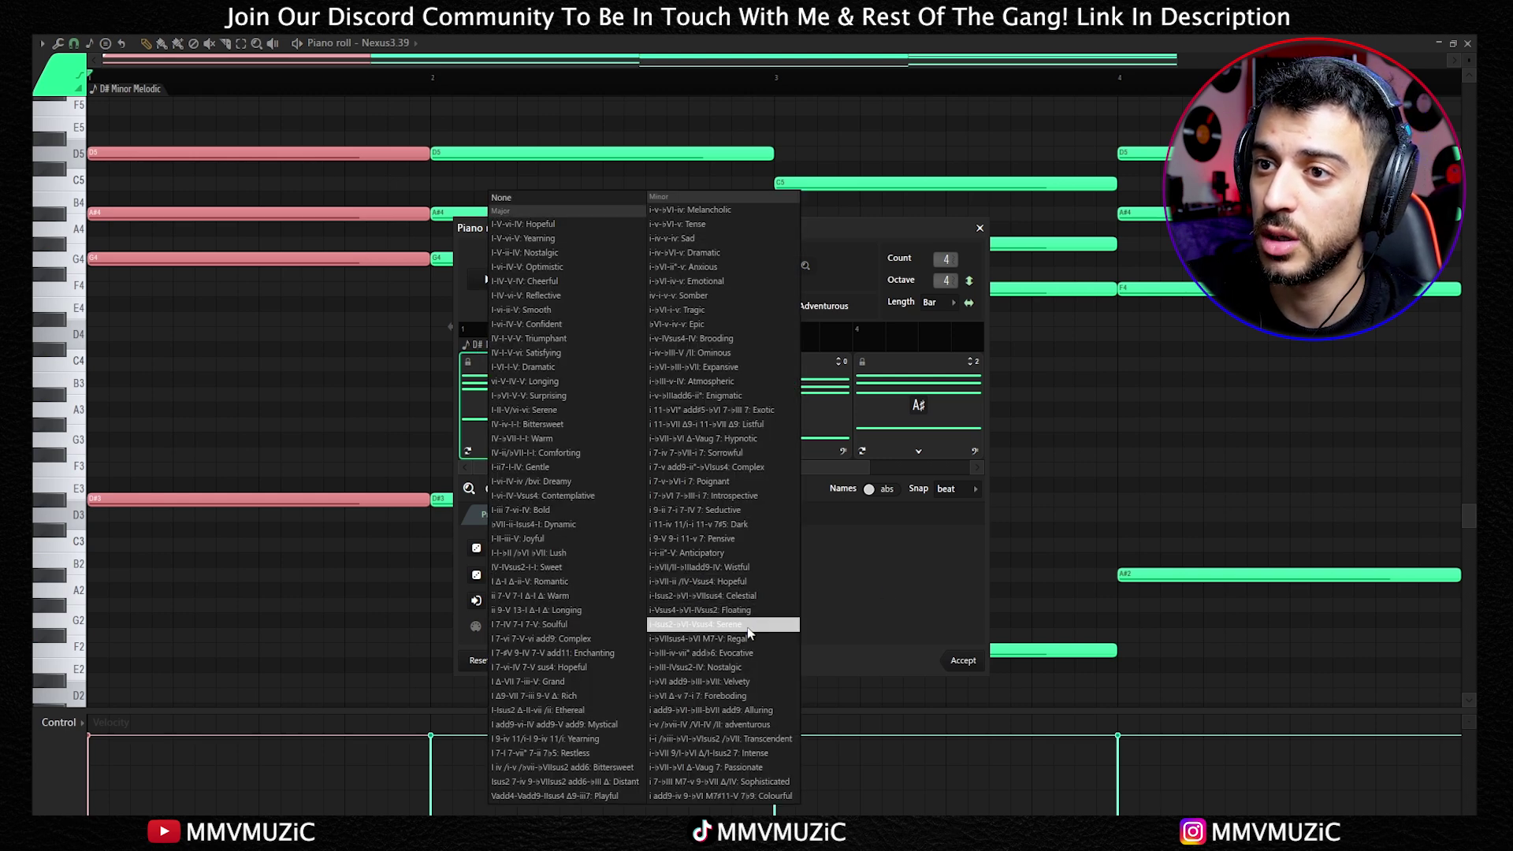
{"action": "left_click", "coordinate": [747, 666]}
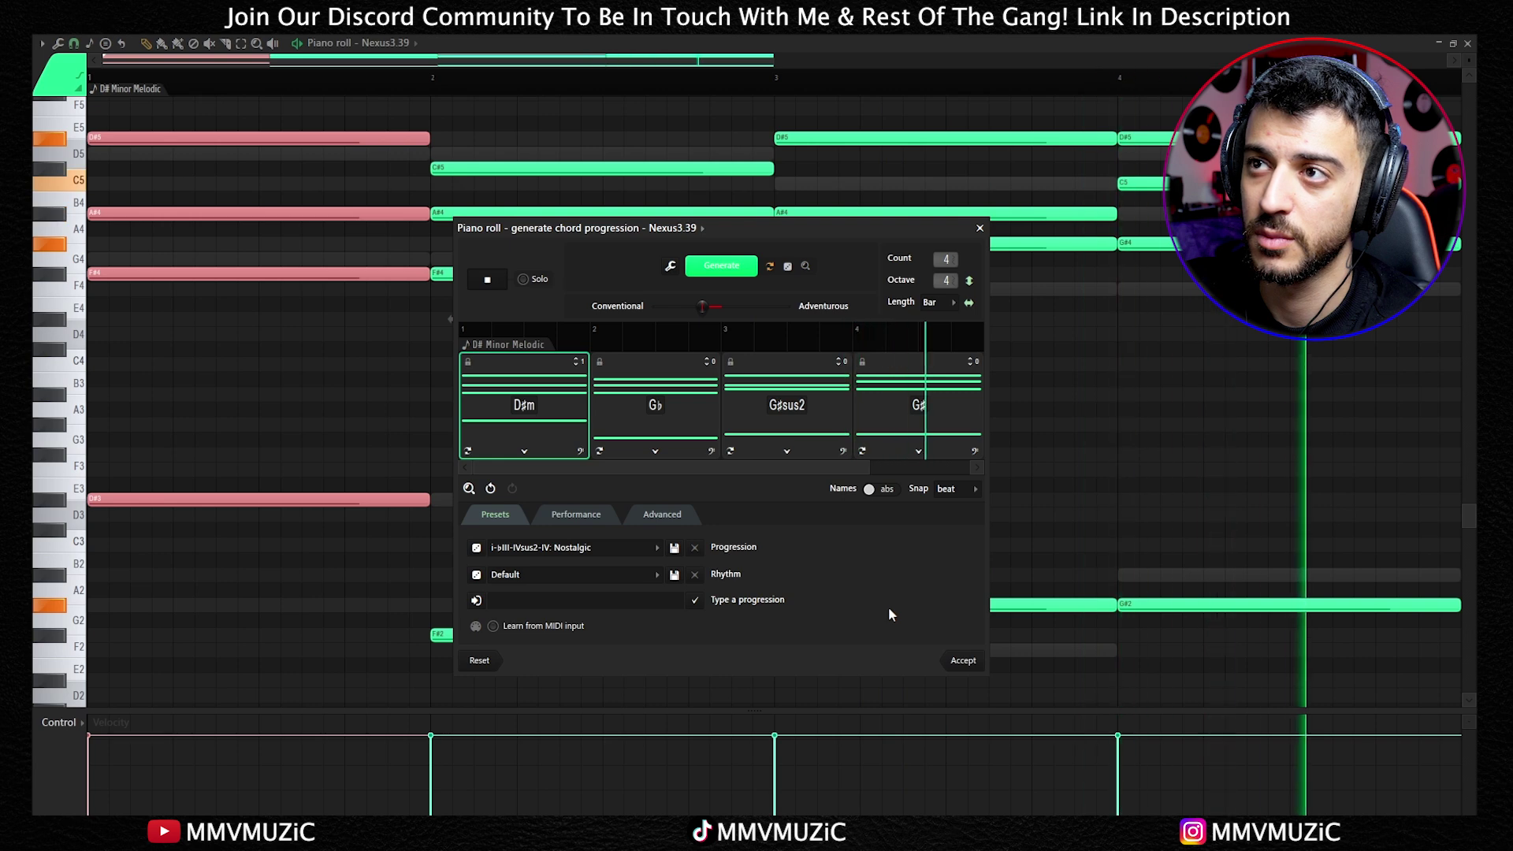
Set the scale to Minor Natural (Aeolian) and apply the Push pull rhythm, previewing it.
{"action": "left_click", "coordinate": [509, 345]}
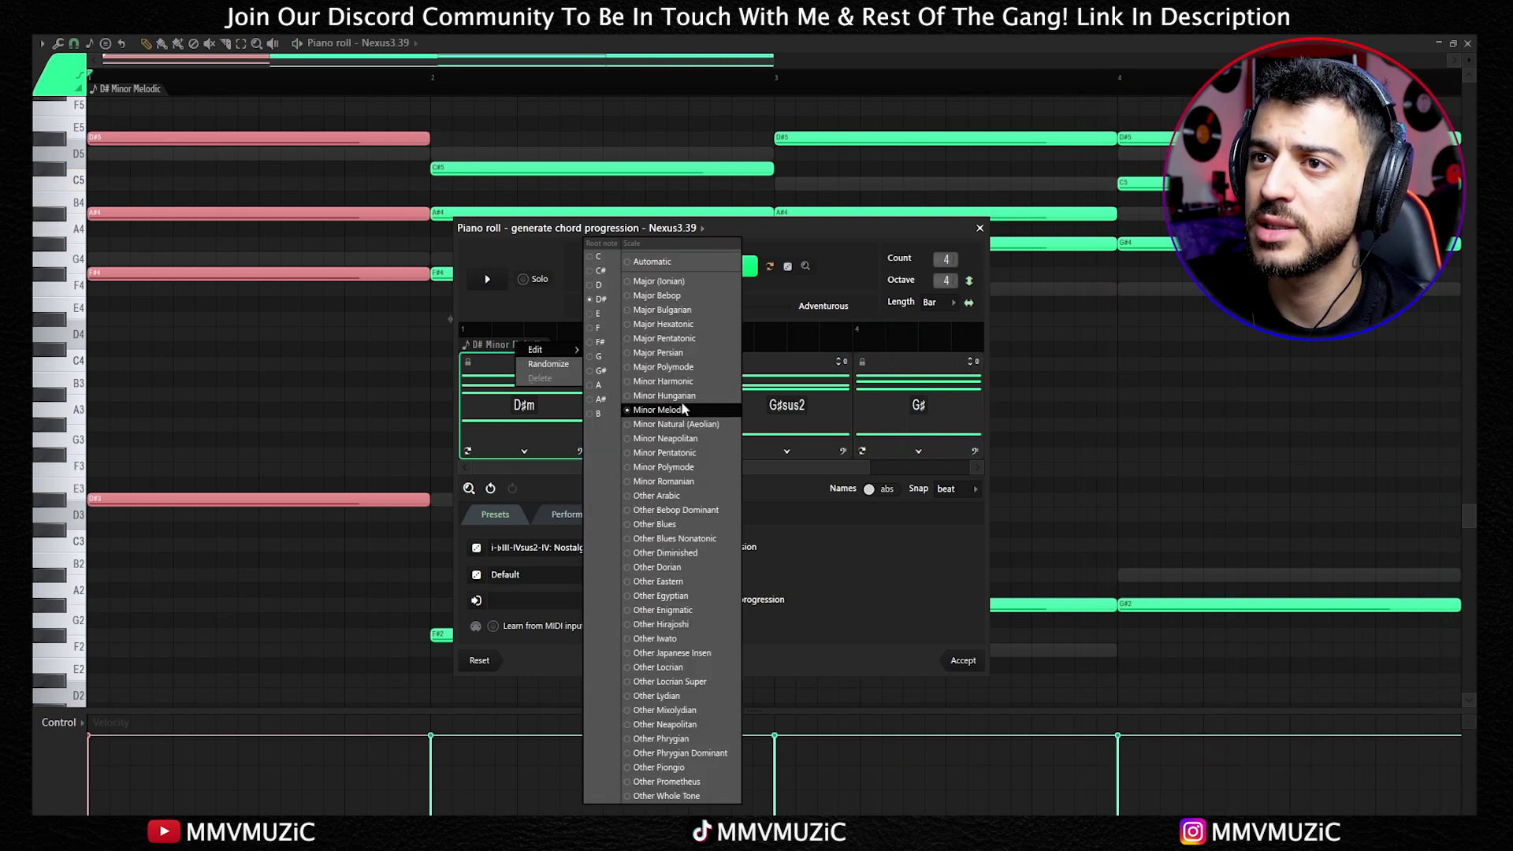
{"action": "left_click", "coordinate": [699, 426]}
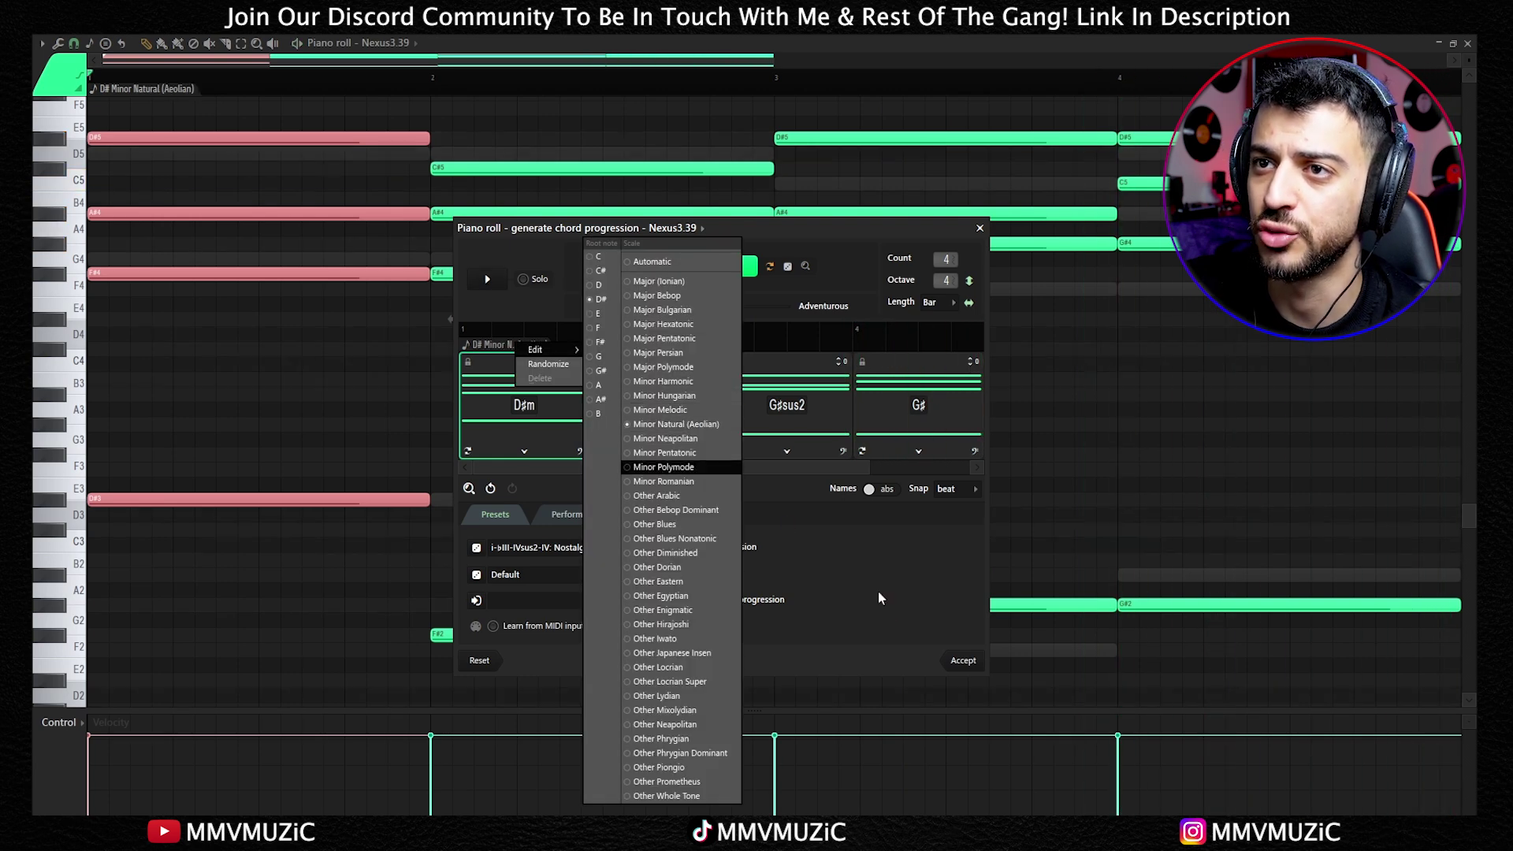
{"action": "left_click", "coordinate": [658, 575]}
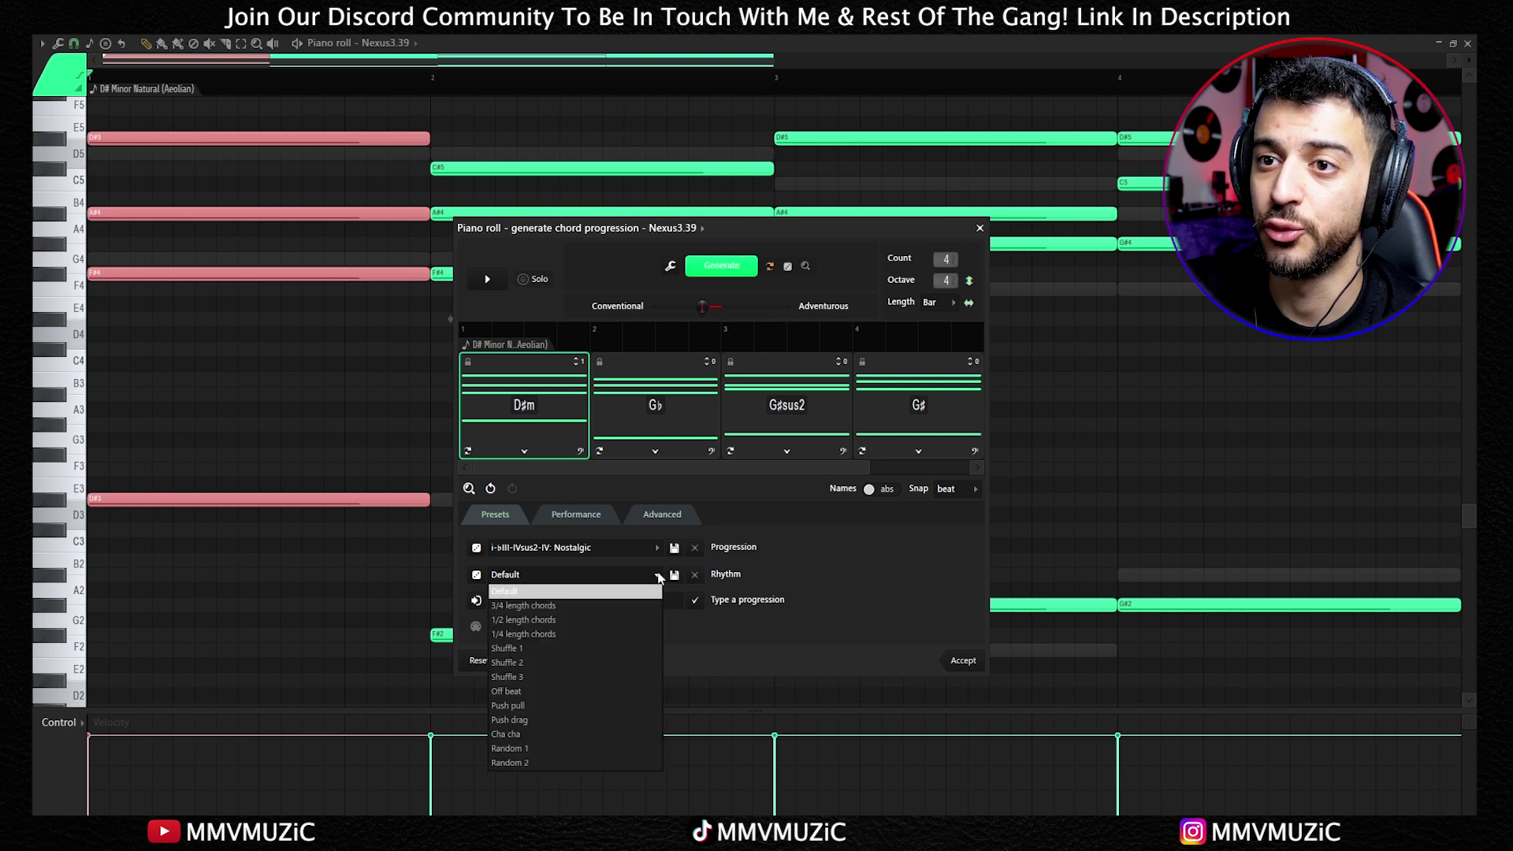
{"action": "left_click", "coordinate": [544, 705]}
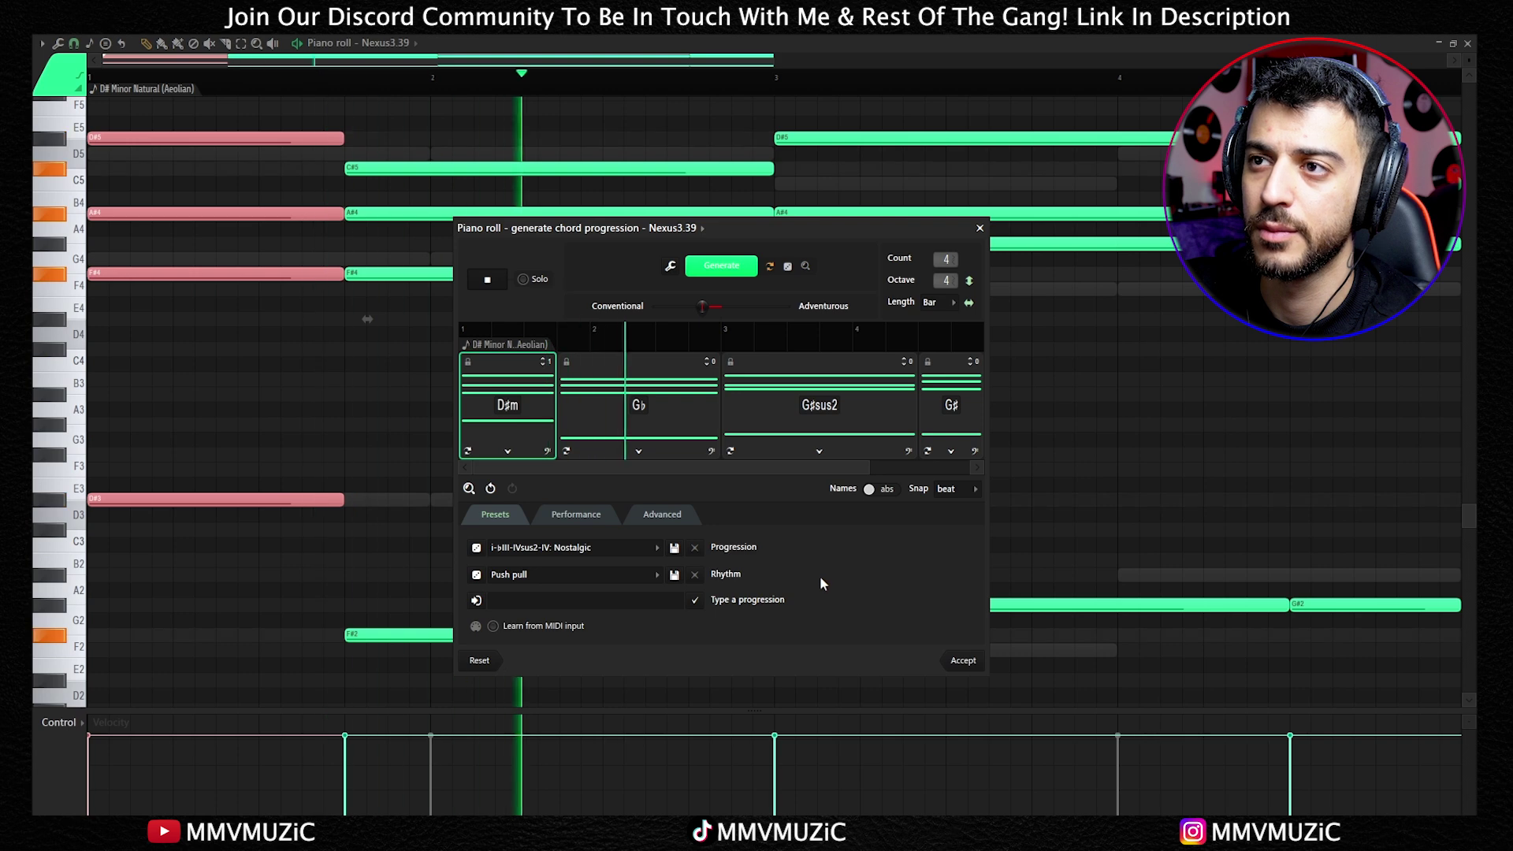
Switch the chord rhythm from Push pull to Shuffle 1 and stop the preview.
{"action": "left_click", "coordinate": [589, 575]}
{"action": "left_click", "coordinate": [544, 648]}
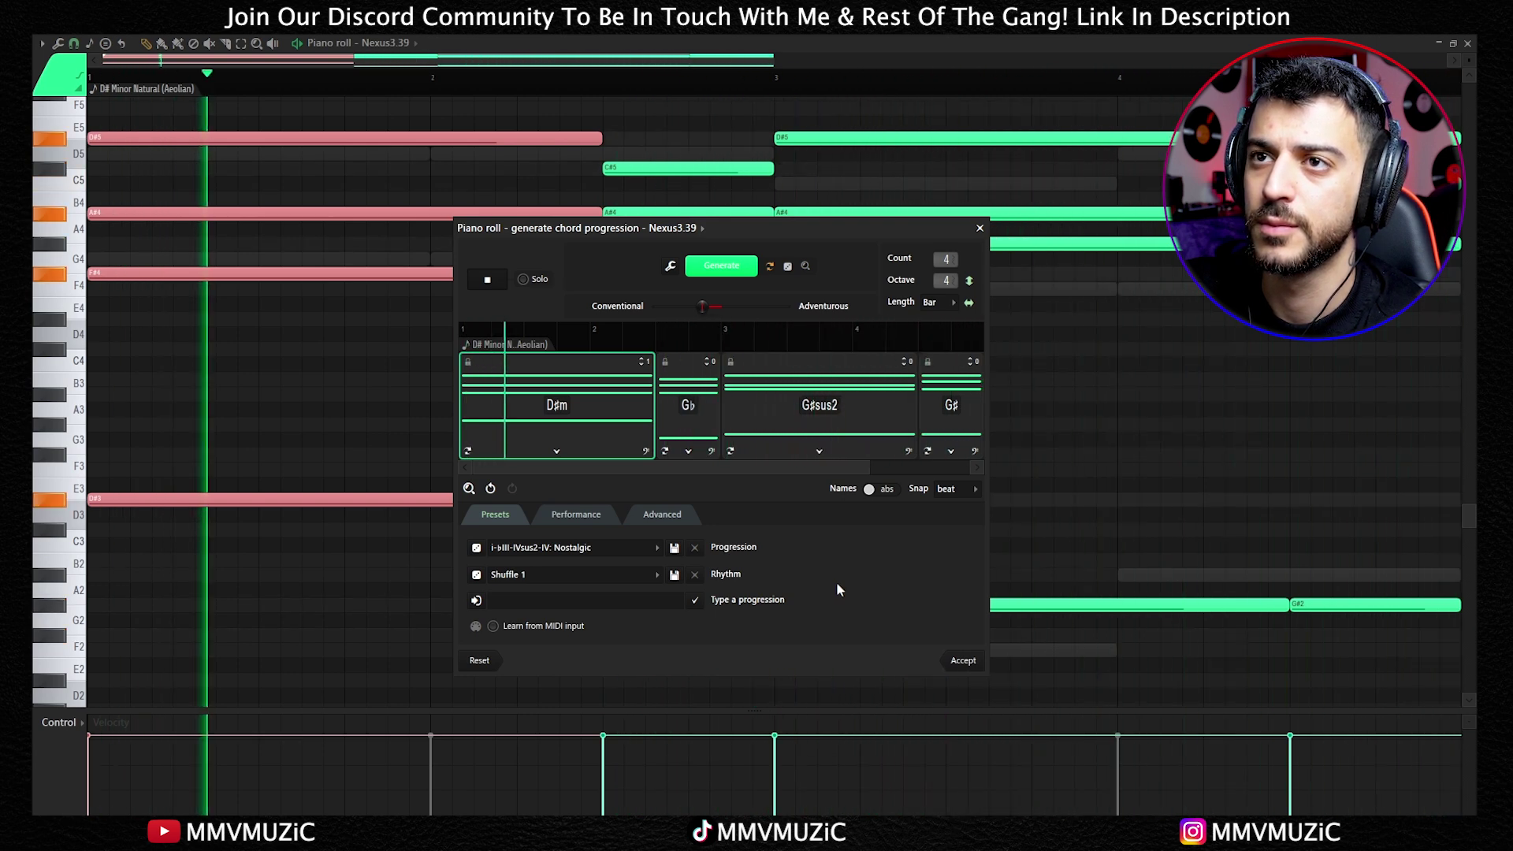
{"action": "key", "text": "space"}
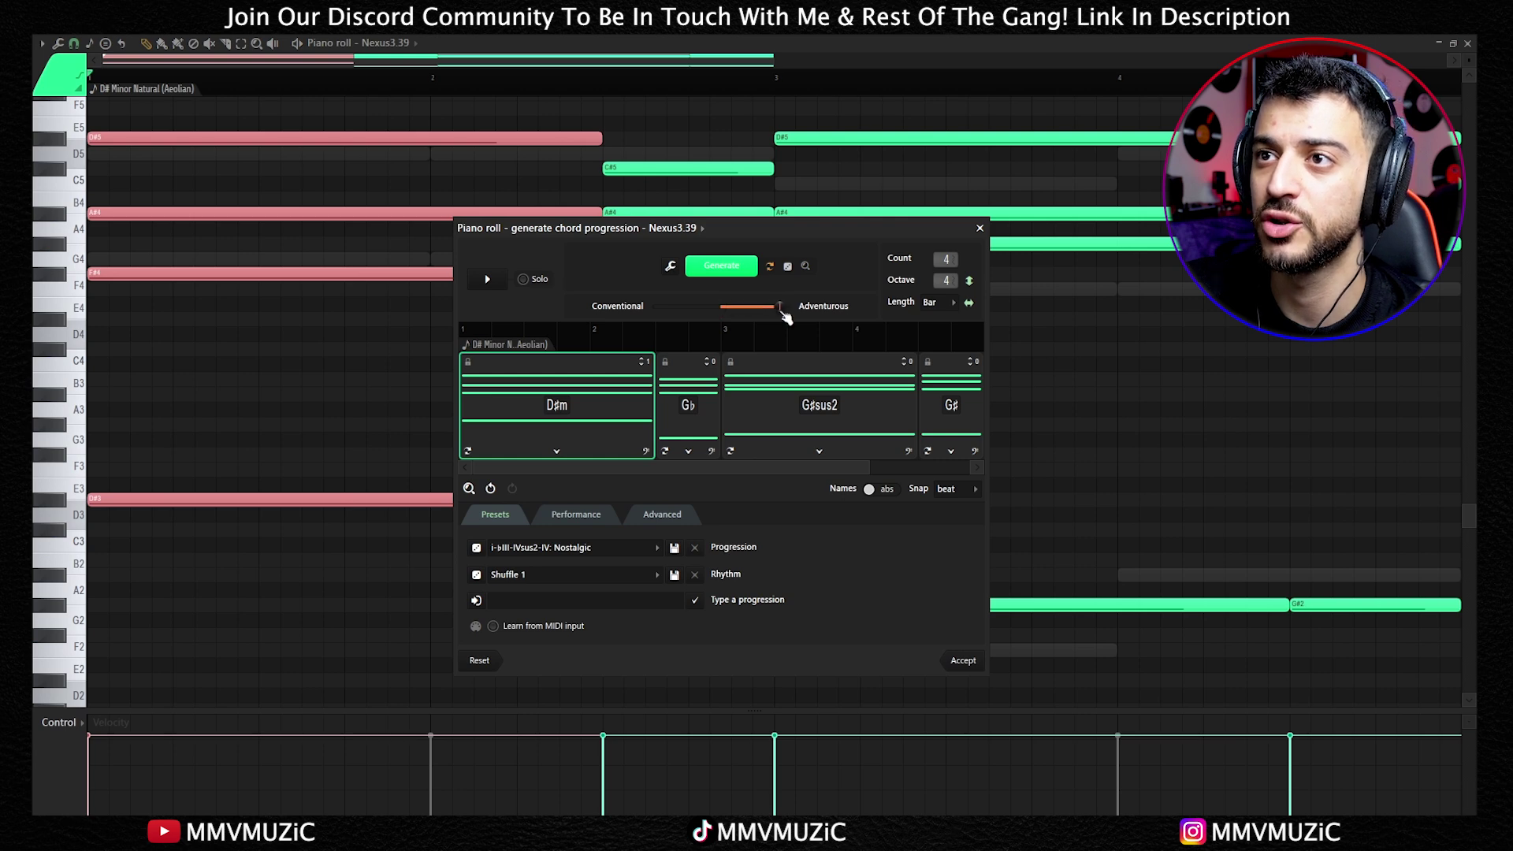
Enter the numeral progression I,V,IV,II to get D#, A#, G#, F chords and preview them.
{"action": "left_click", "coordinate": [717, 265]}
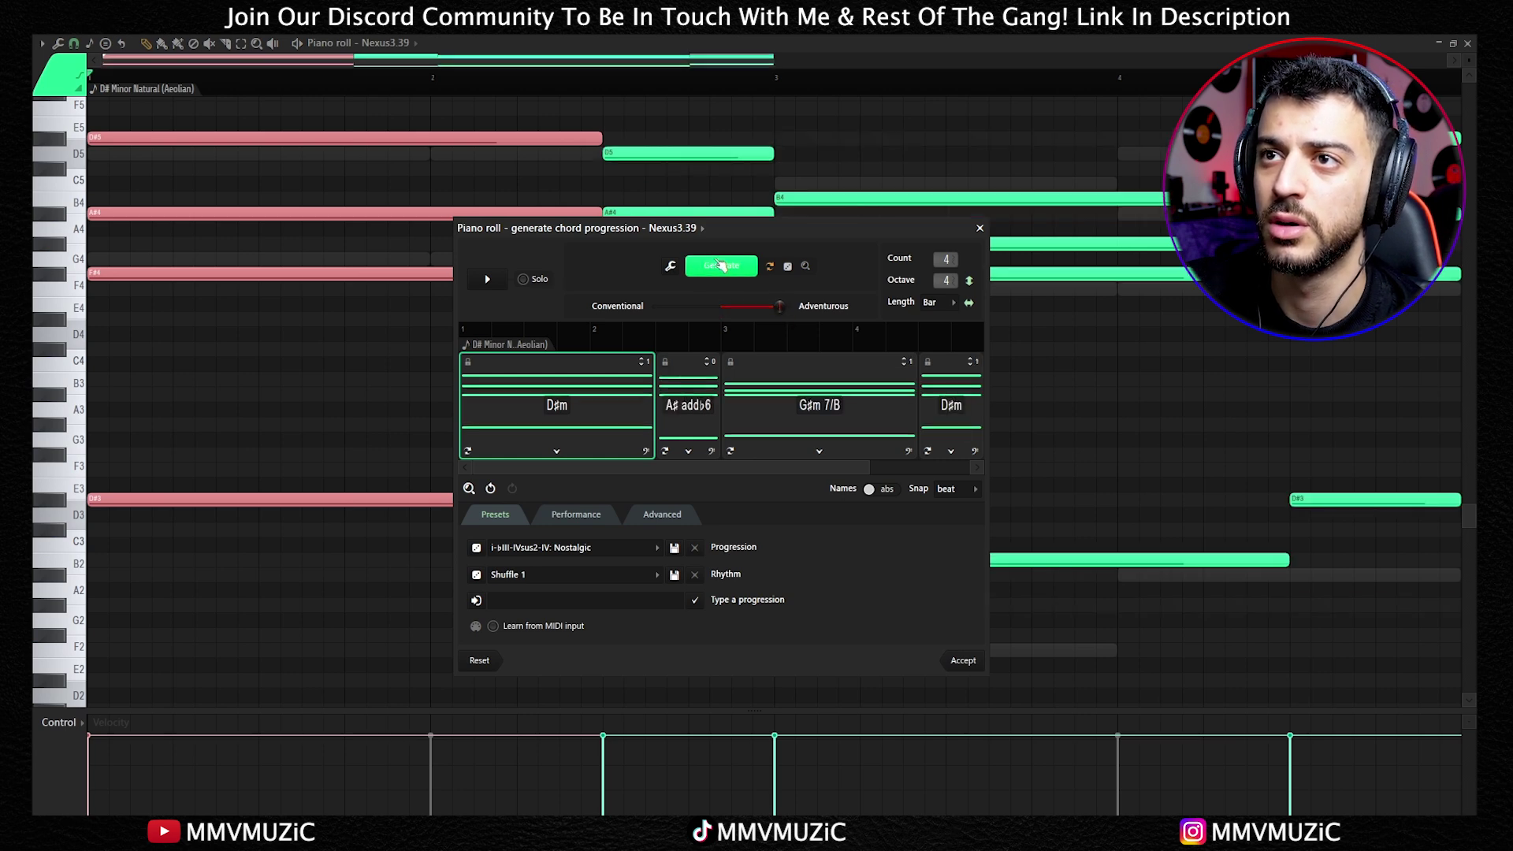
{"action": "key", "text": "space"}
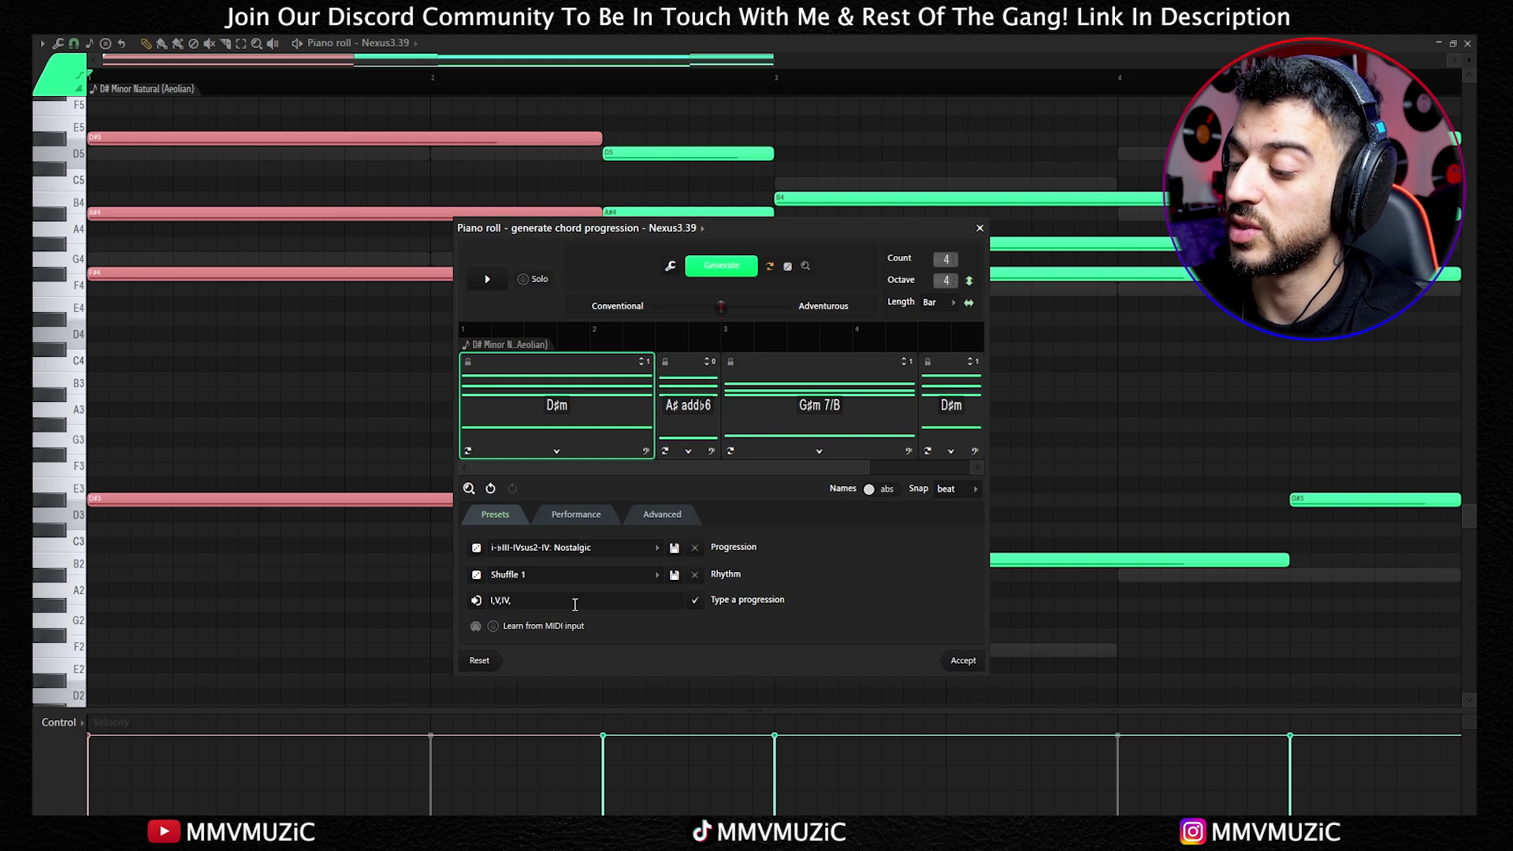
{"action": "key", "text": "Return"}
{"action": "left_click", "coordinate": [487, 279]}
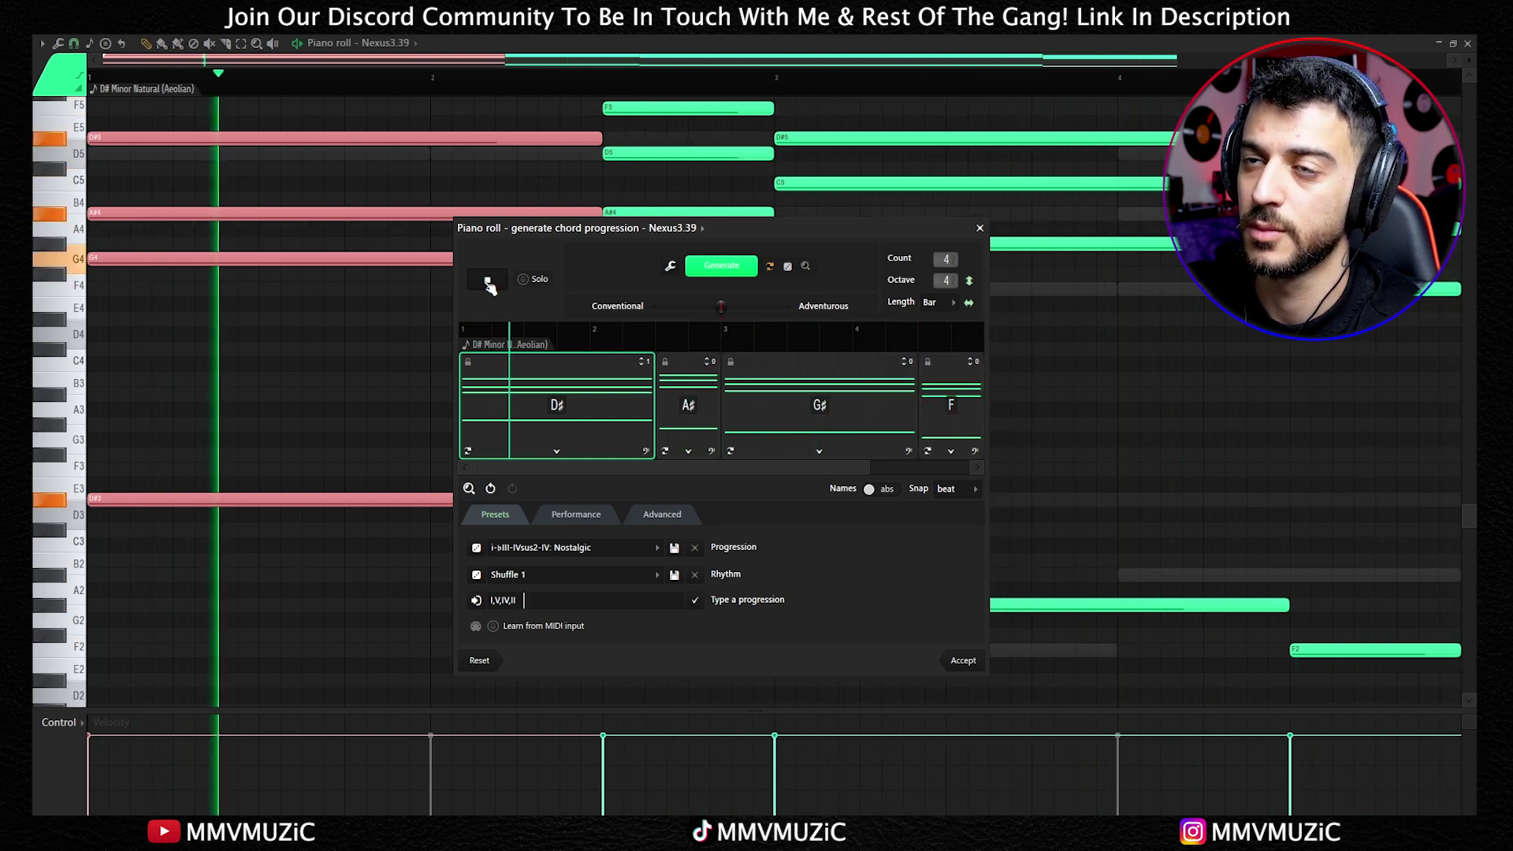
{"action": "left_click", "coordinate": [488, 282]}
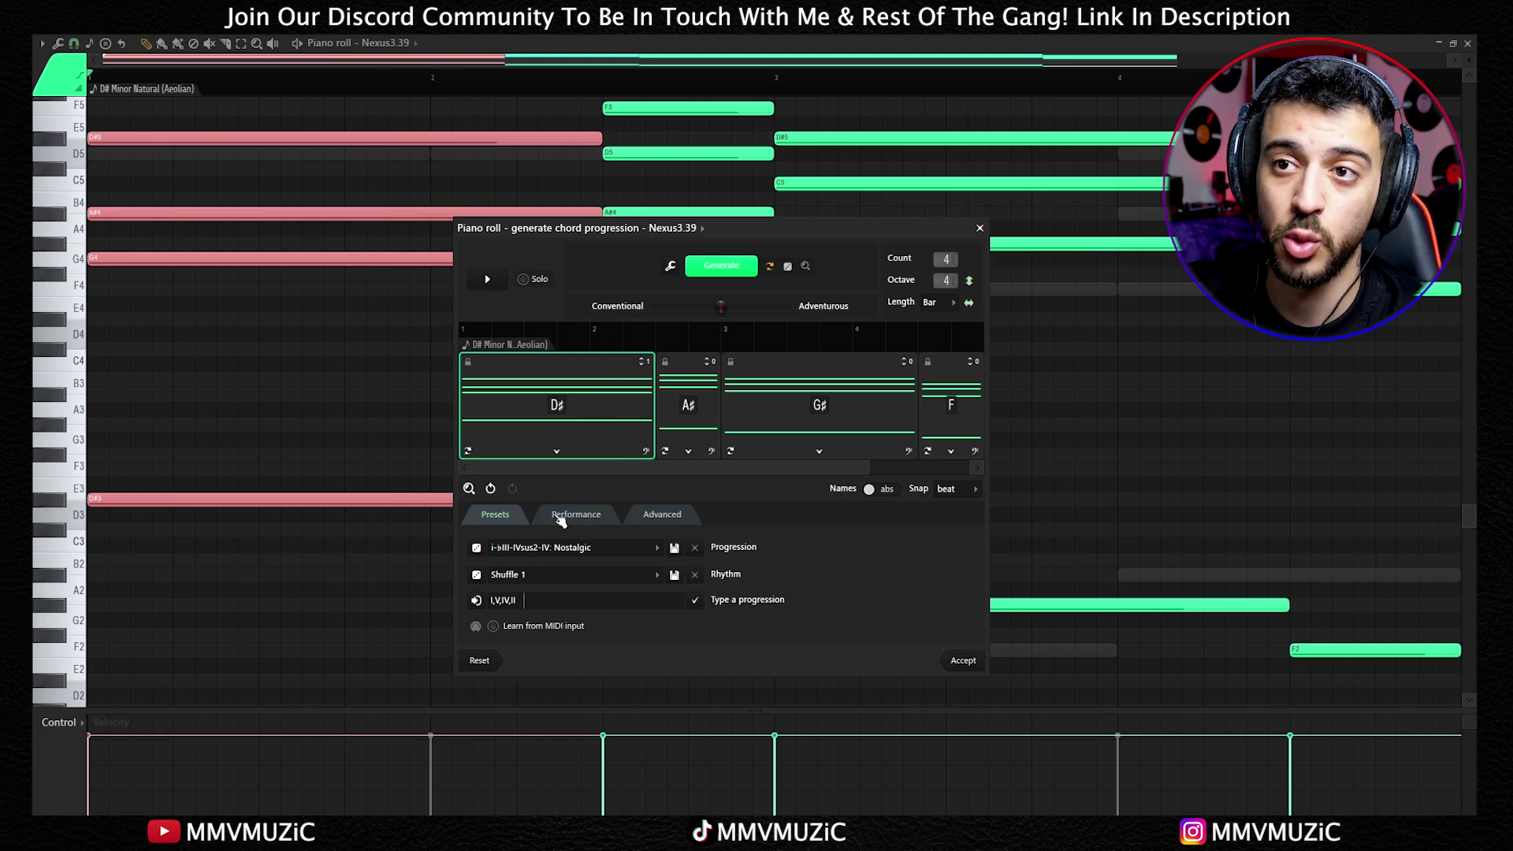
In Performance, try the Oscillate 3 arpeggio pattern, then switch to Rhythm 2 and preview.
{"action": "left_click", "coordinate": [577, 517]}
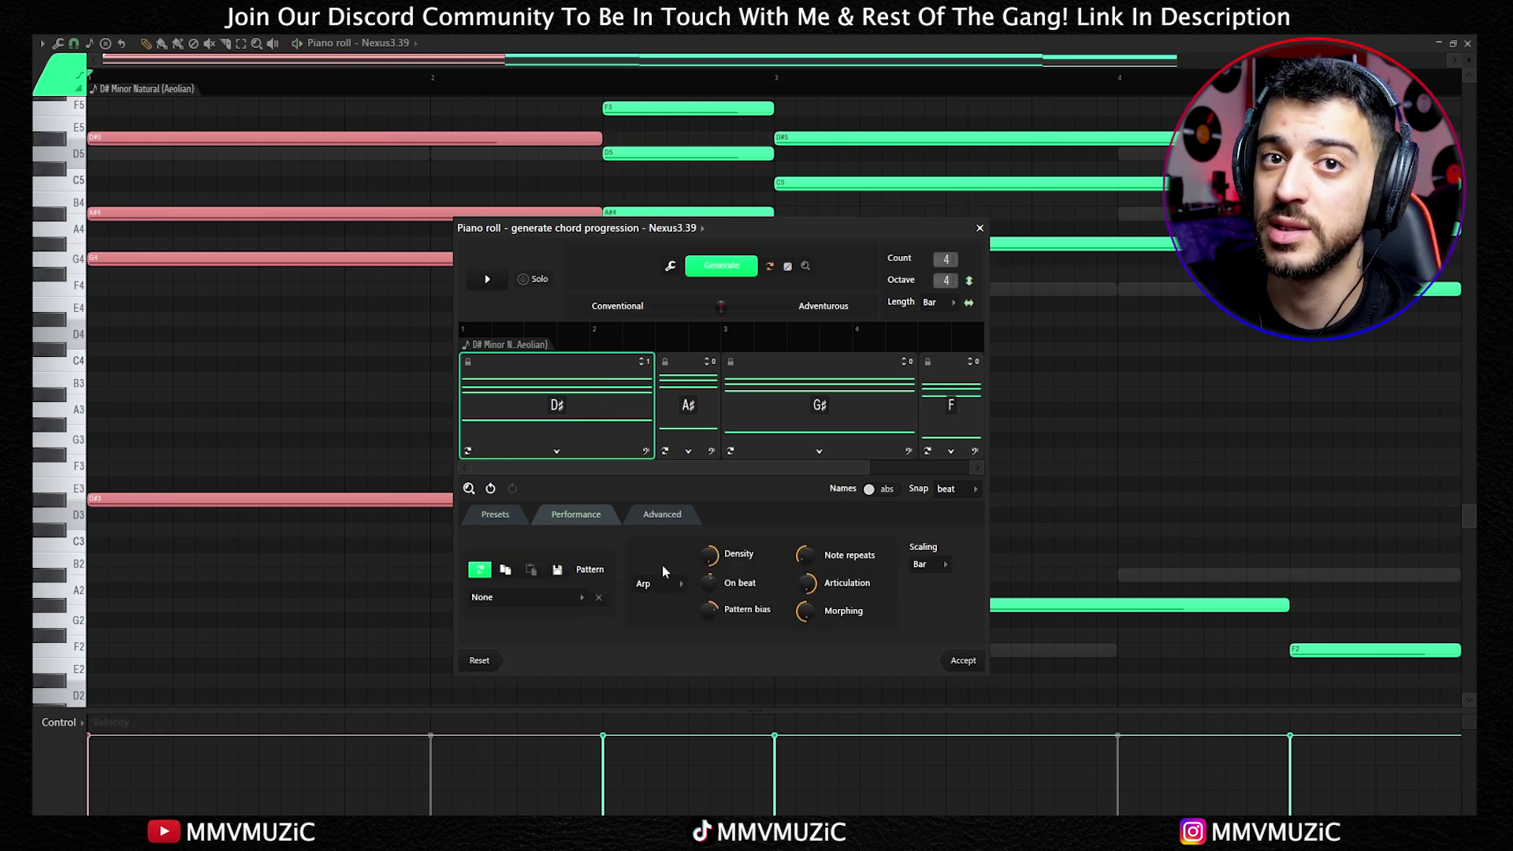
{"action": "left_click", "coordinate": [524, 596]}
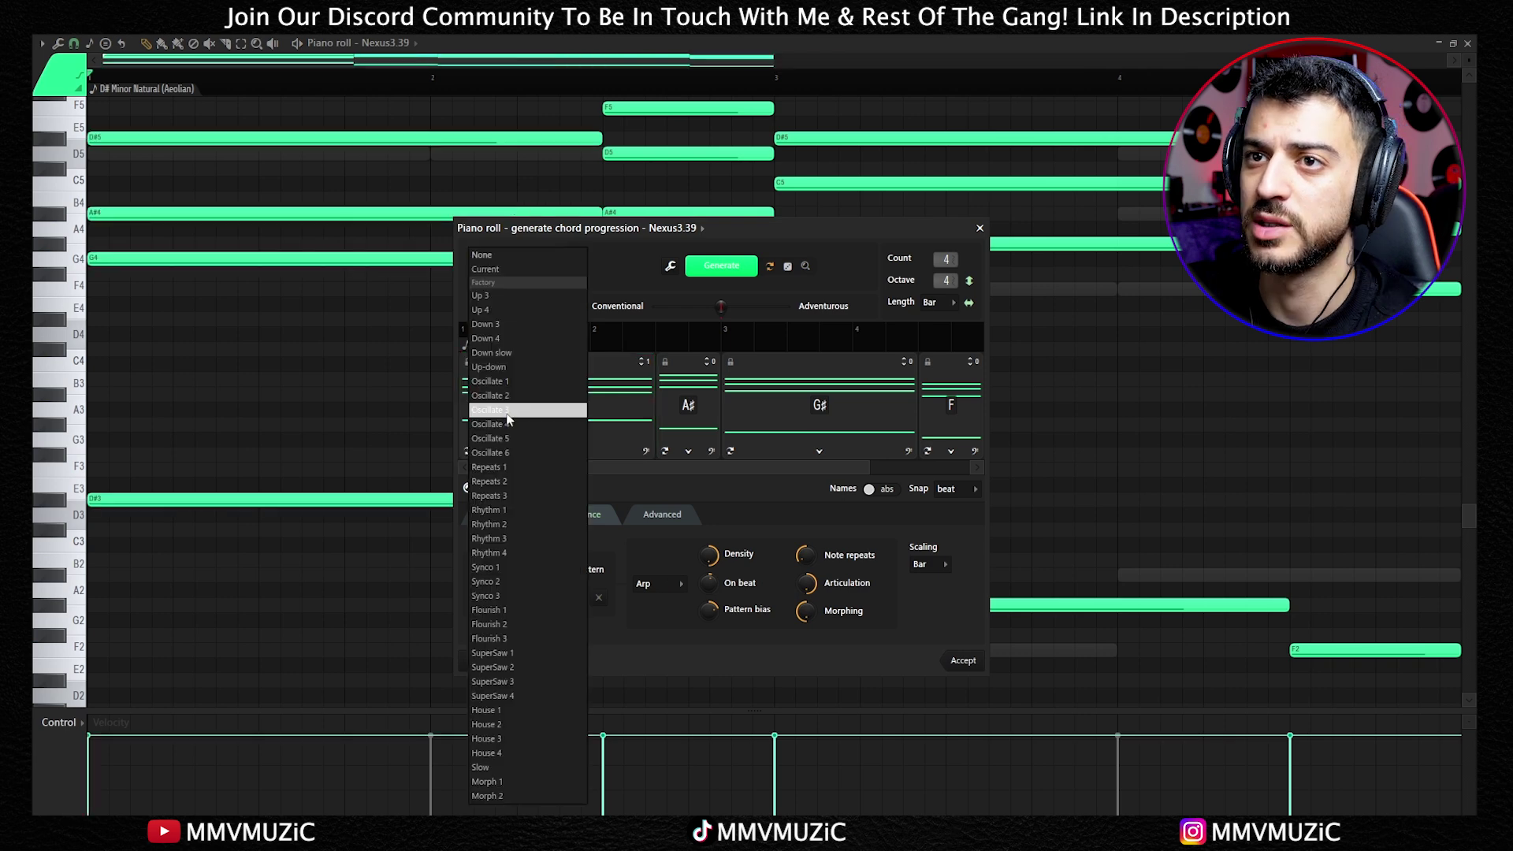
{"action": "left_click", "coordinate": [524, 413]}
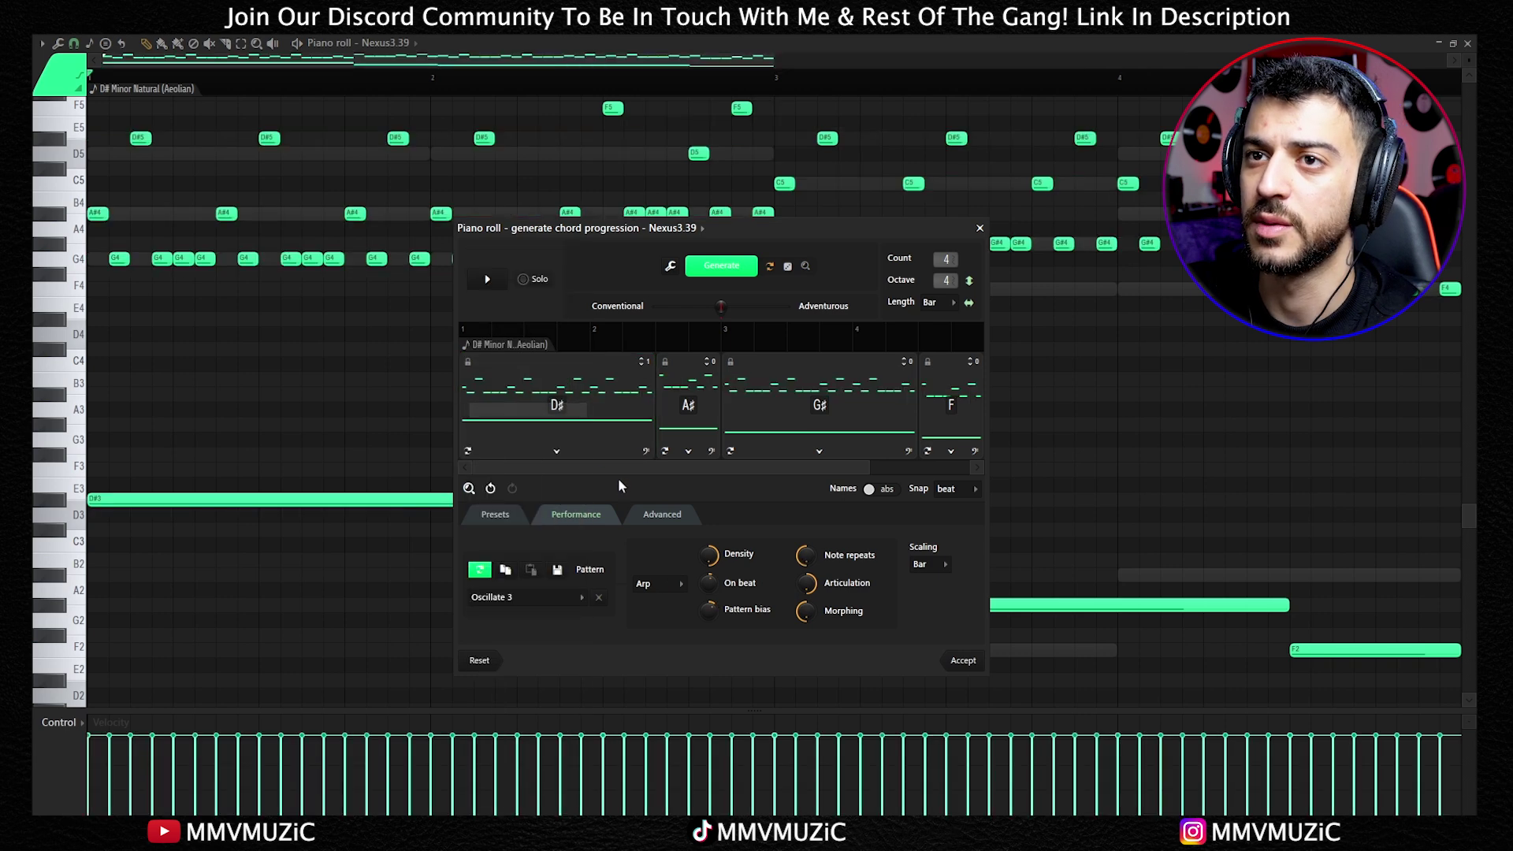
{"action": "left_click", "coordinate": [488, 283]}
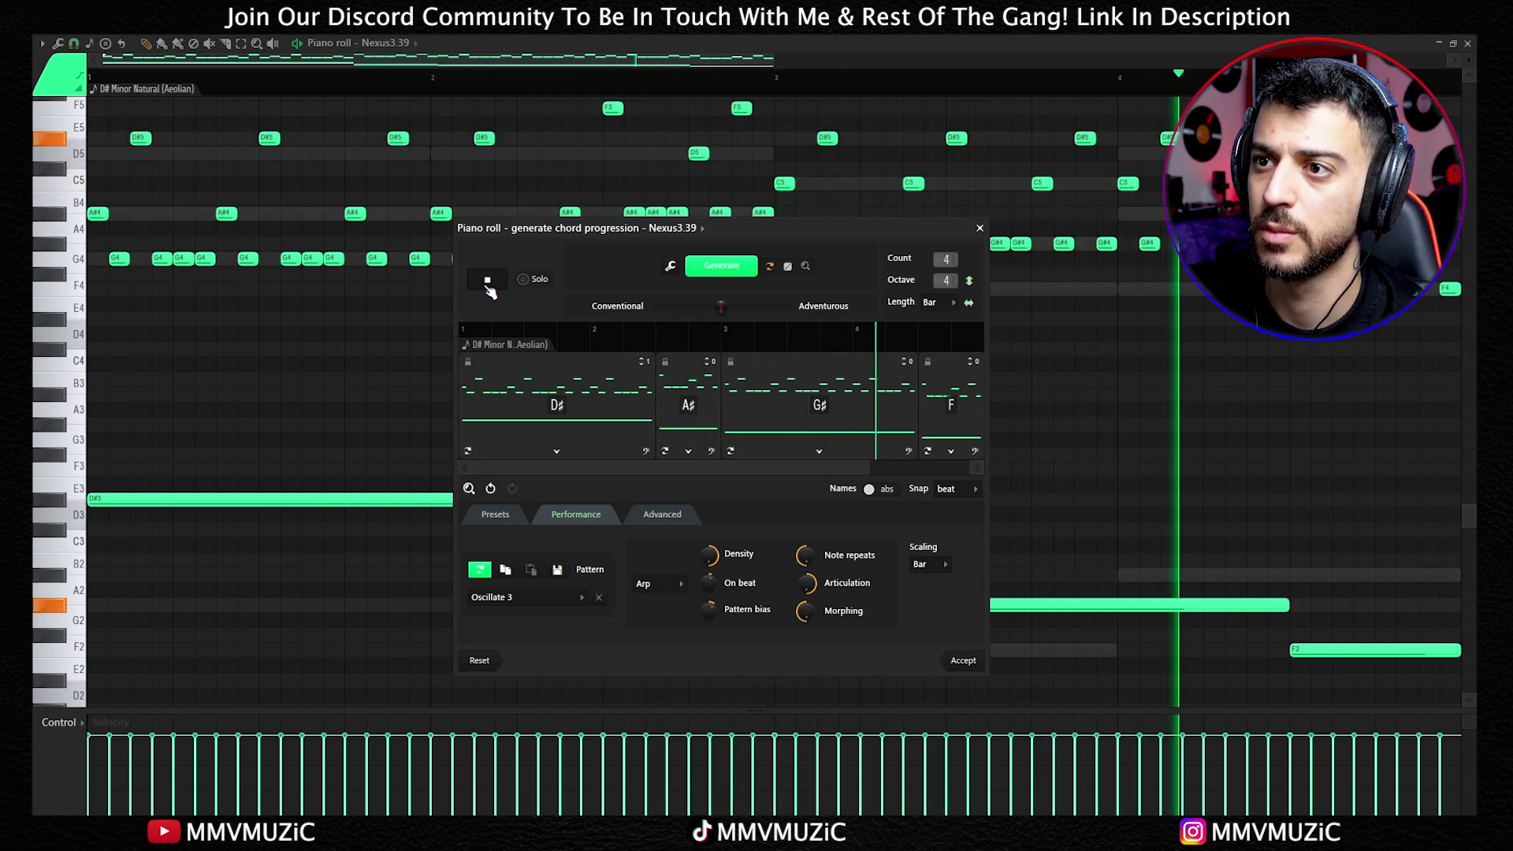
{"action": "left_click", "coordinate": [488, 281]}
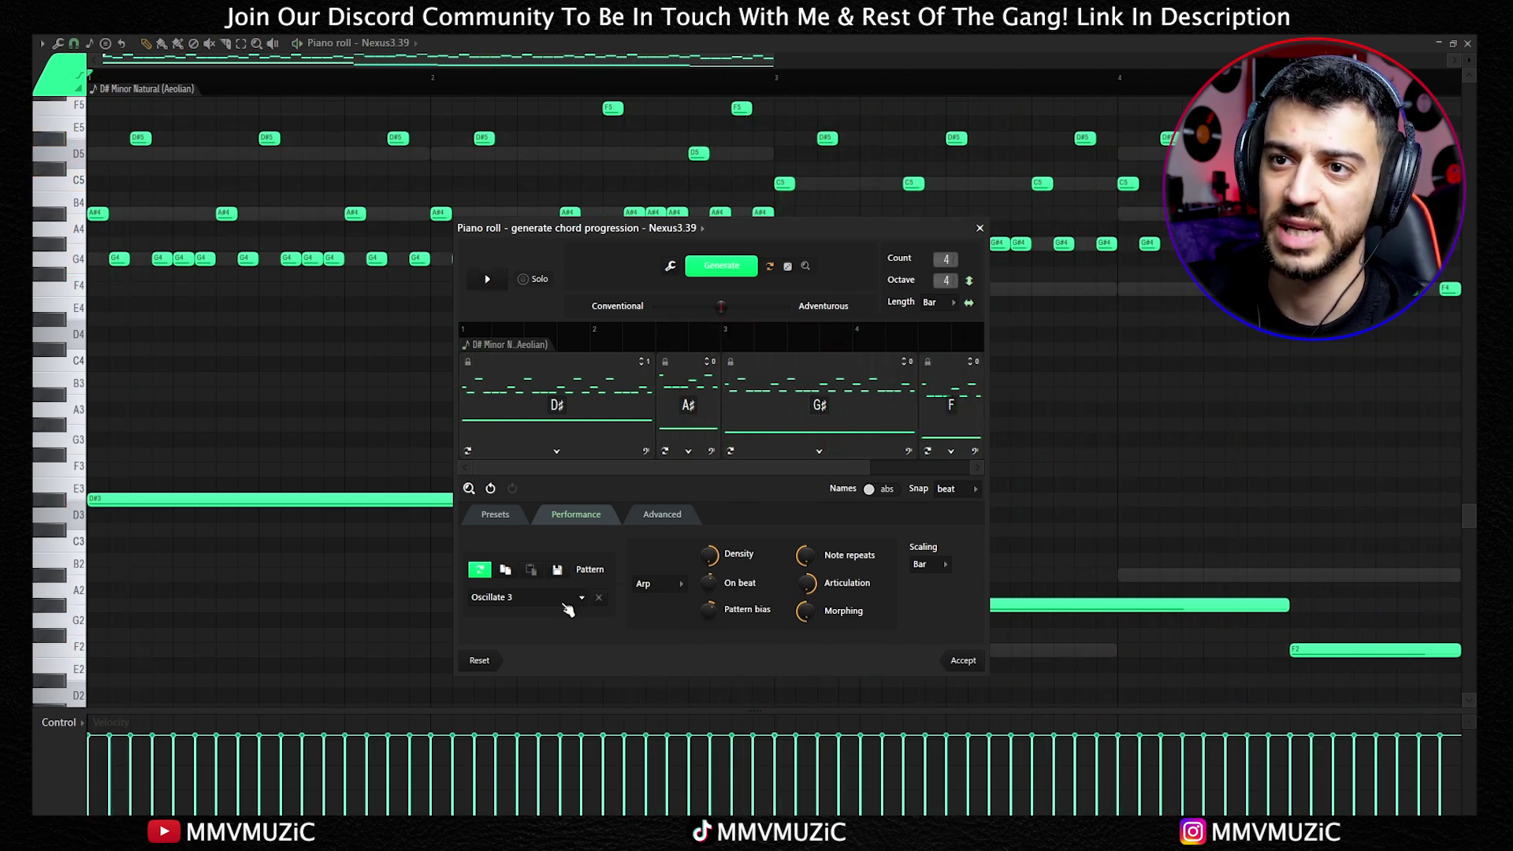
{"action": "left_click", "coordinate": [565, 600]}
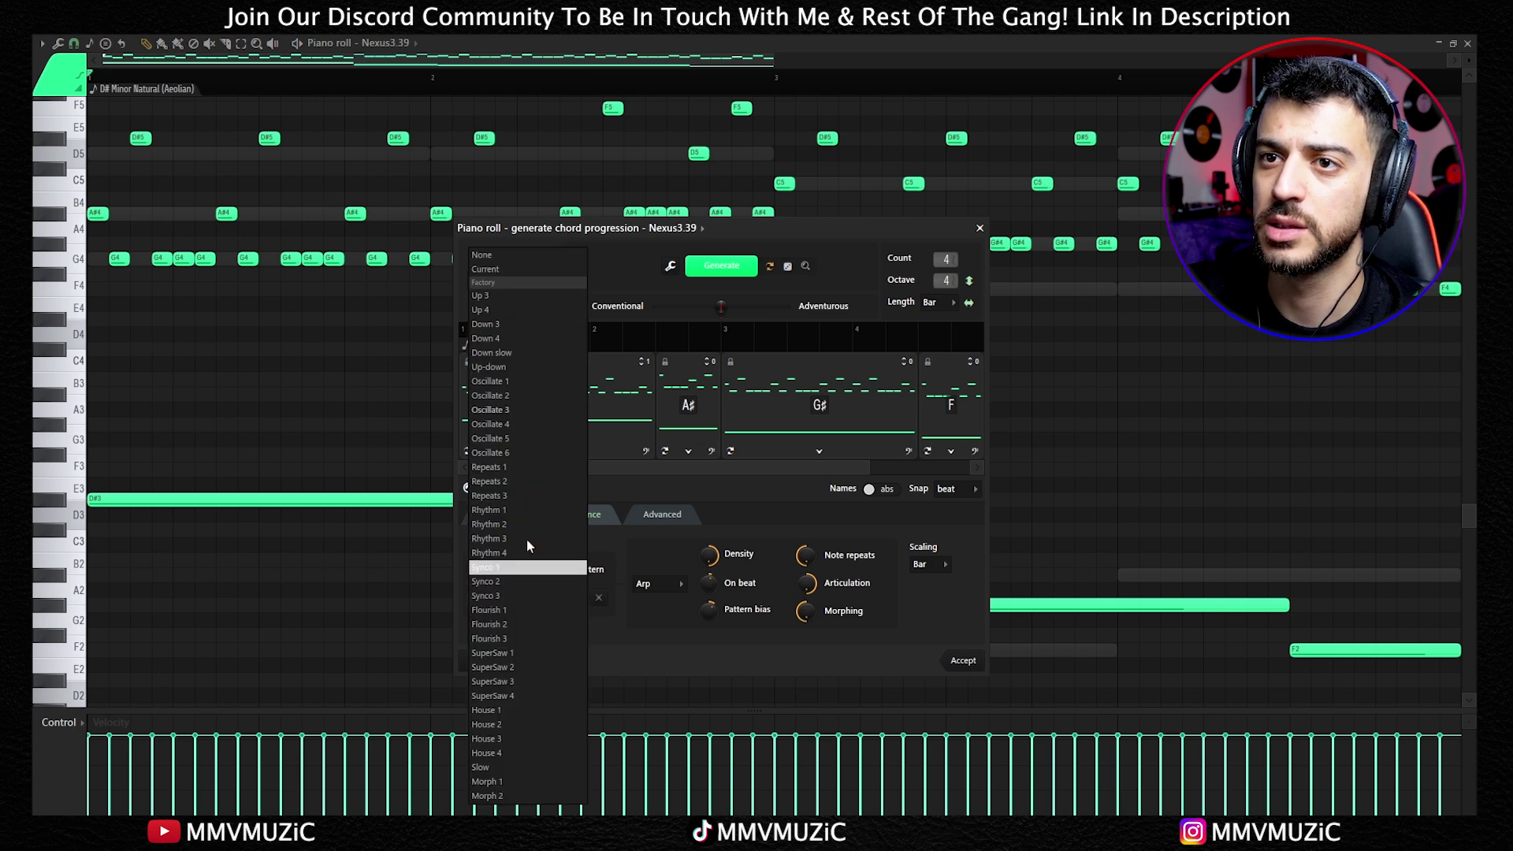
{"action": "left_click", "coordinate": [514, 524]}
{"action": "left_click", "coordinate": [488, 281]}
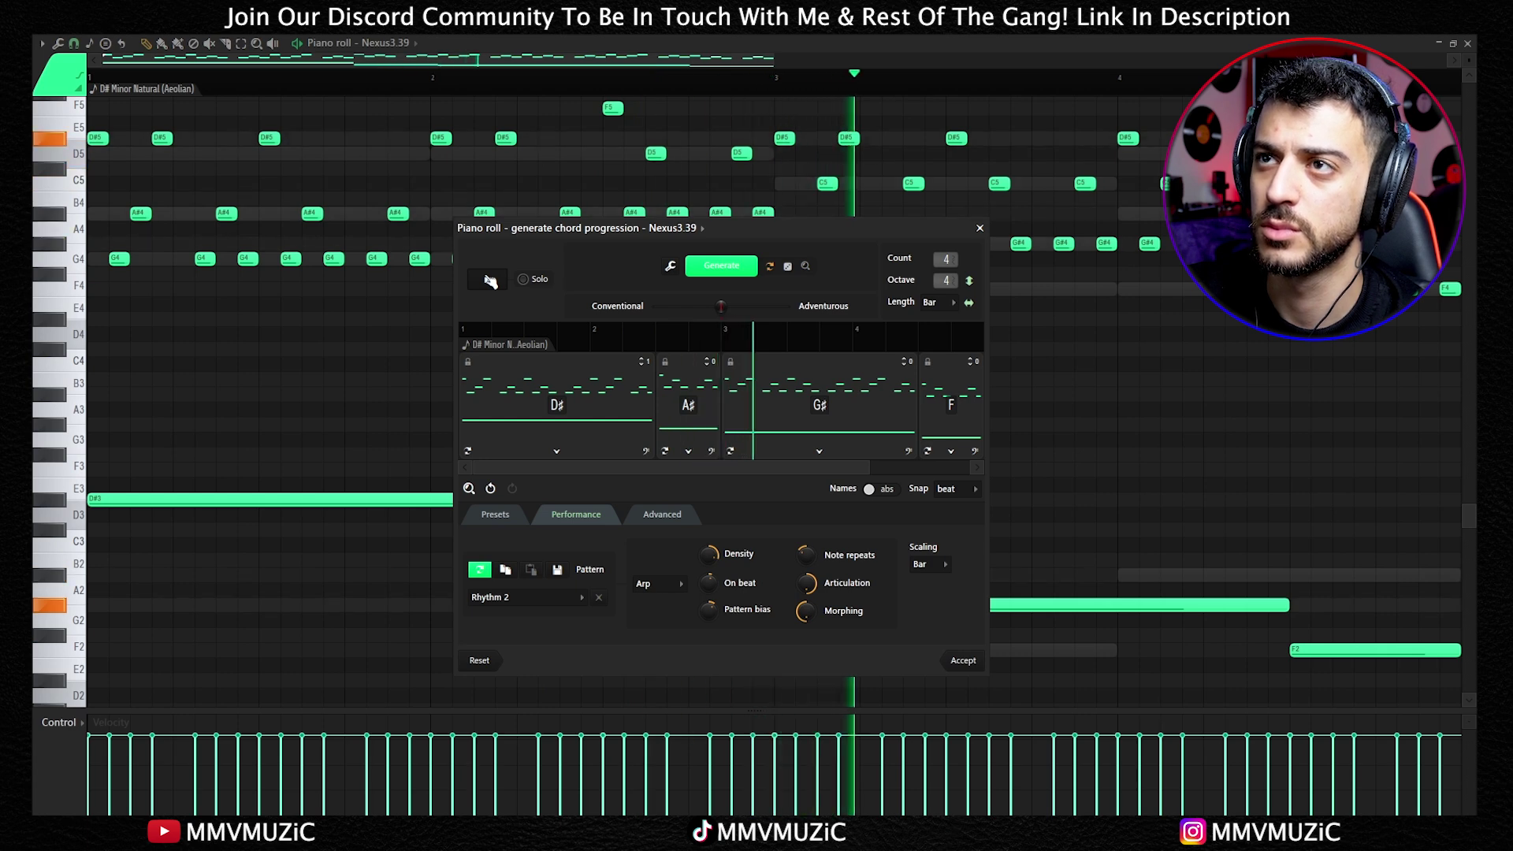
Raise pattern bias and note repeats, reduce morphing, adjust the on-beat feel, and preview.
{"action": "left_click_drag", "start_coordinate": [709, 583], "coordinate": [710, 571]}
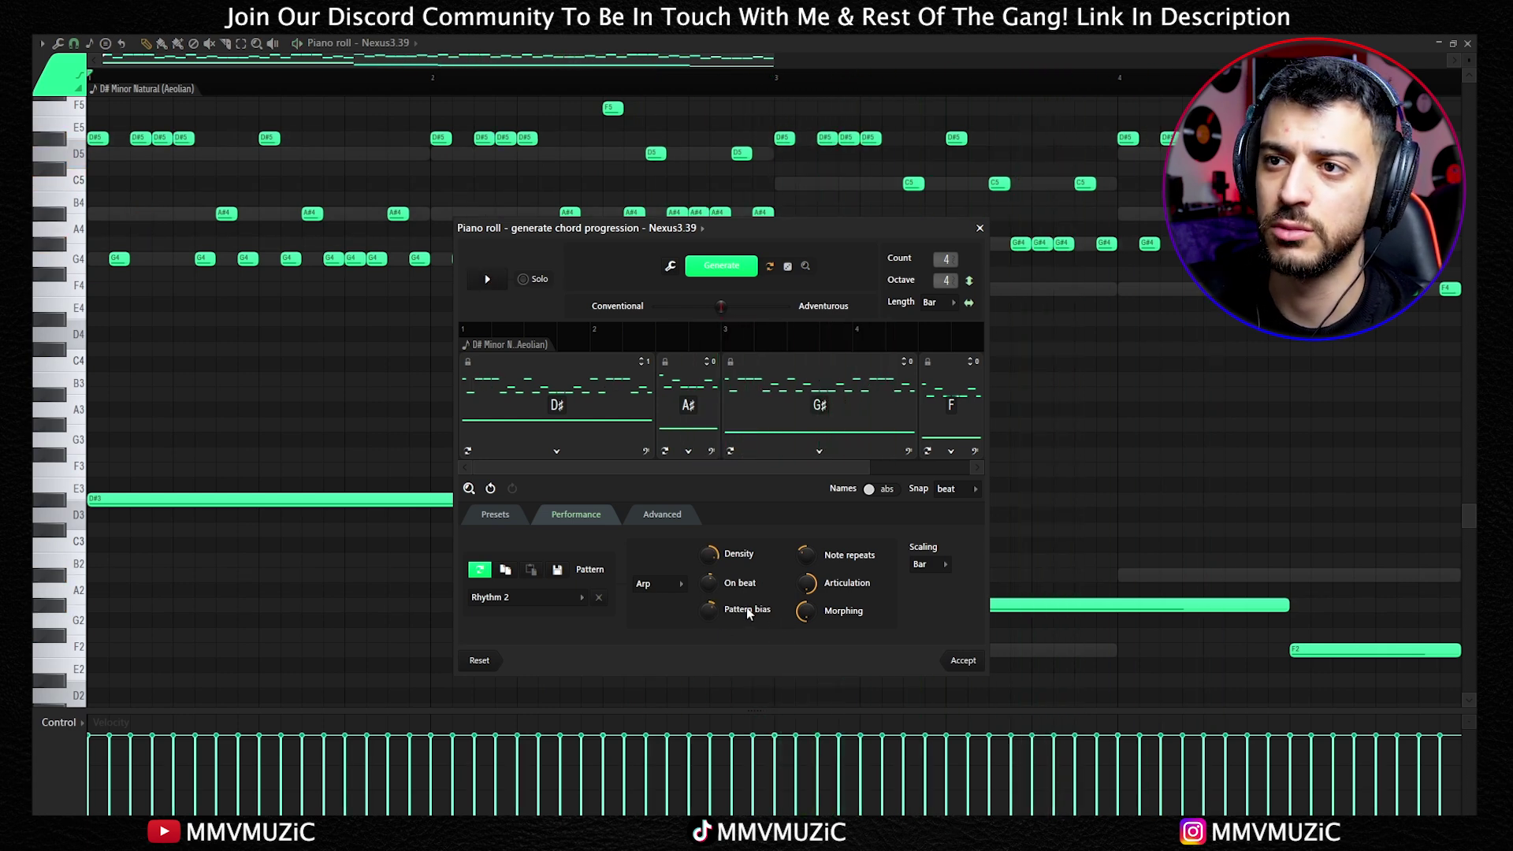
{"action": "left_click_drag", "start_coordinate": [711, 613], "coordinate": [711, 601]}
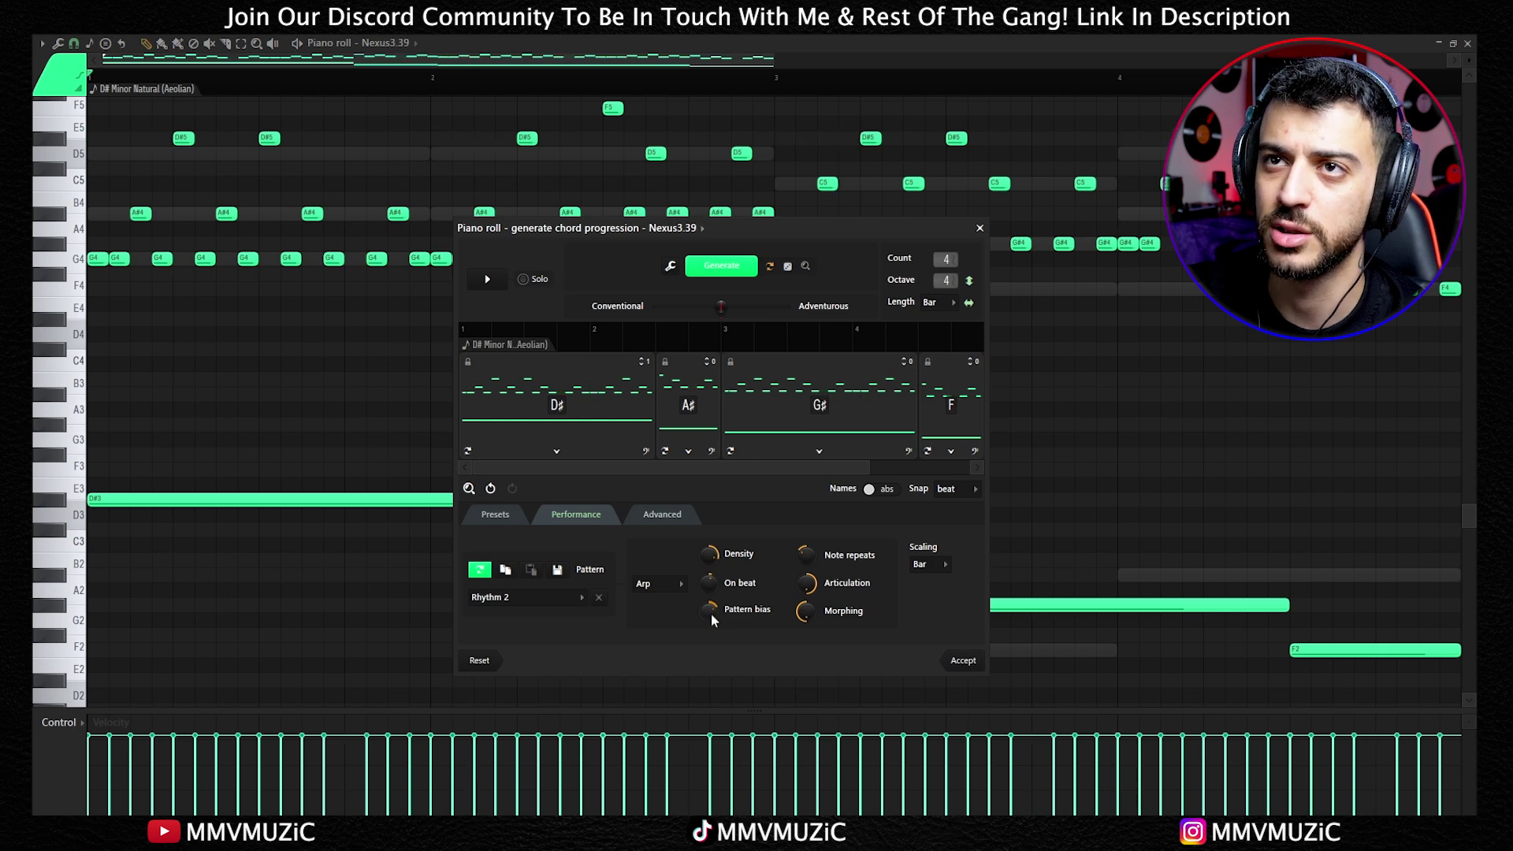
{"action": "left_click_drag", "start_coordinate": [807, 555], "coordinate": [807, 546]}
{"action": "left_click_drag", "start_coordinate": [805, 611], "coordinate": [811, 625]}
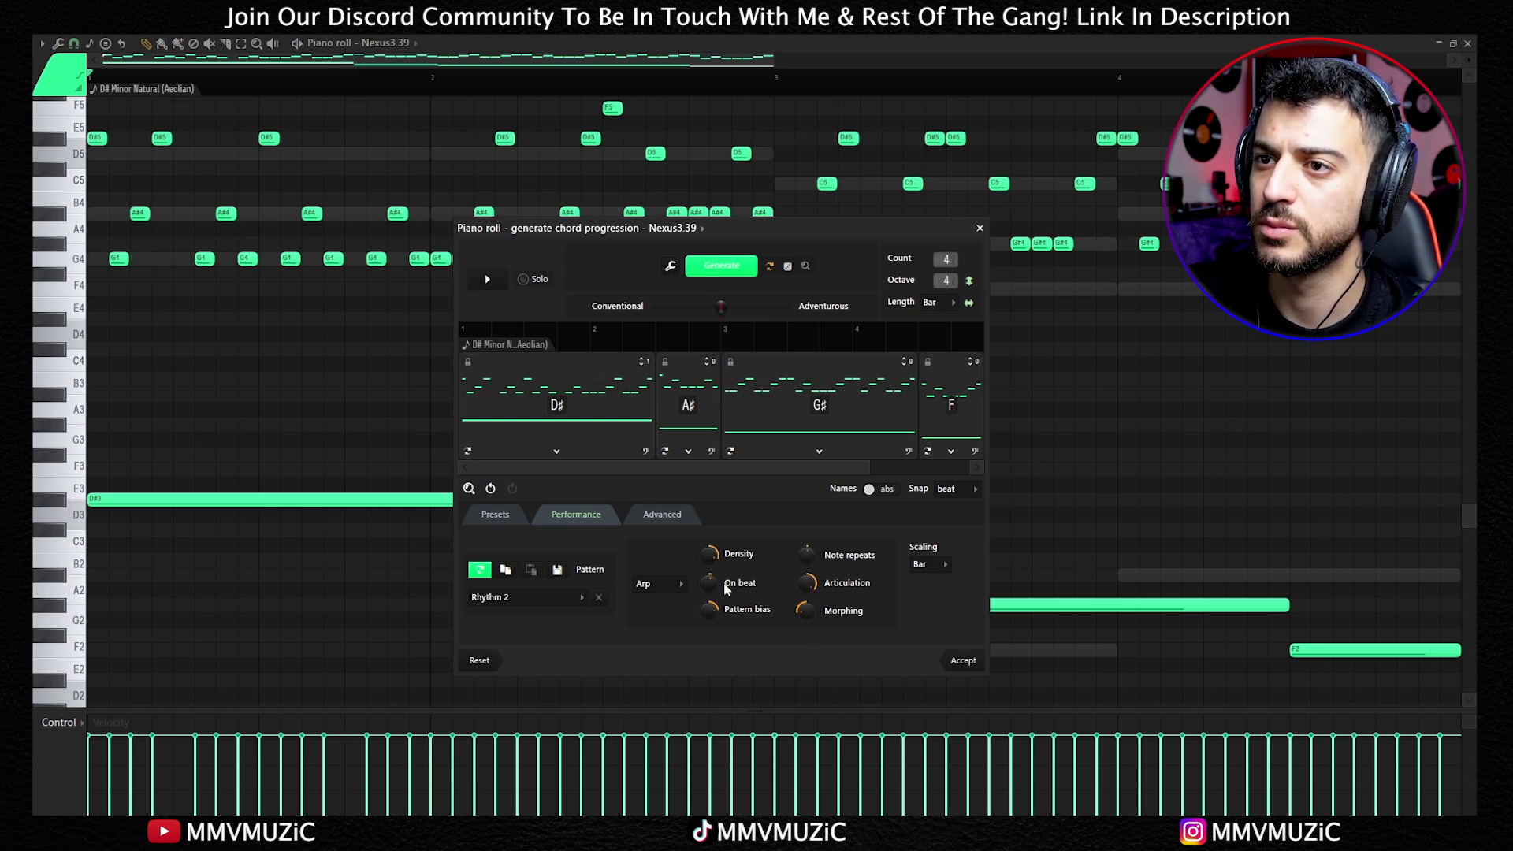
{"action": "left_click_drag", "start_coordinate": [710, 583], "coordinate": [711, 591]}
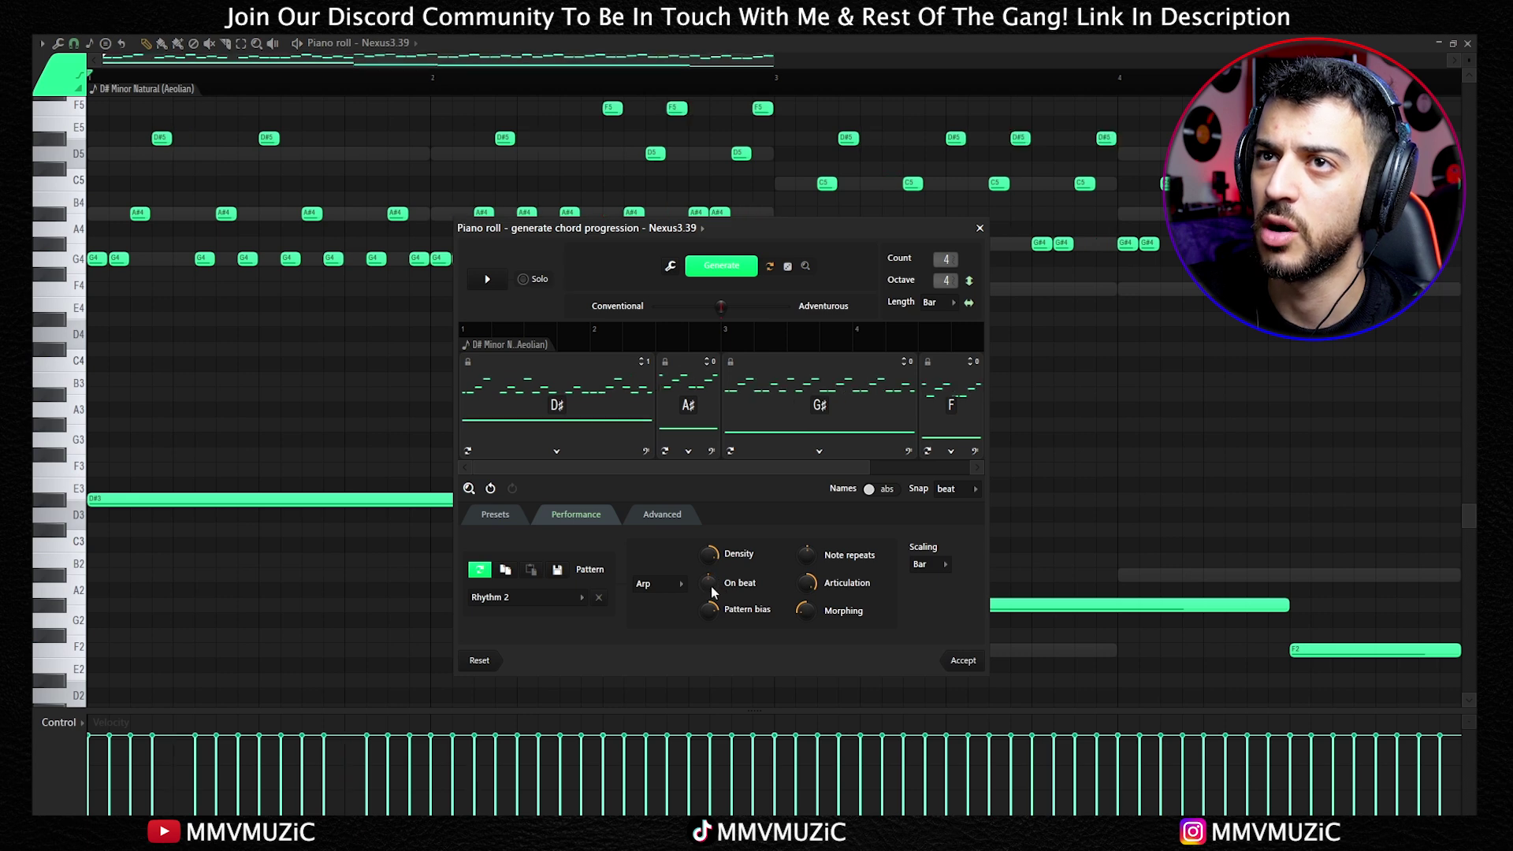
{"action": "left_click", "coordinate": [487, 279]}
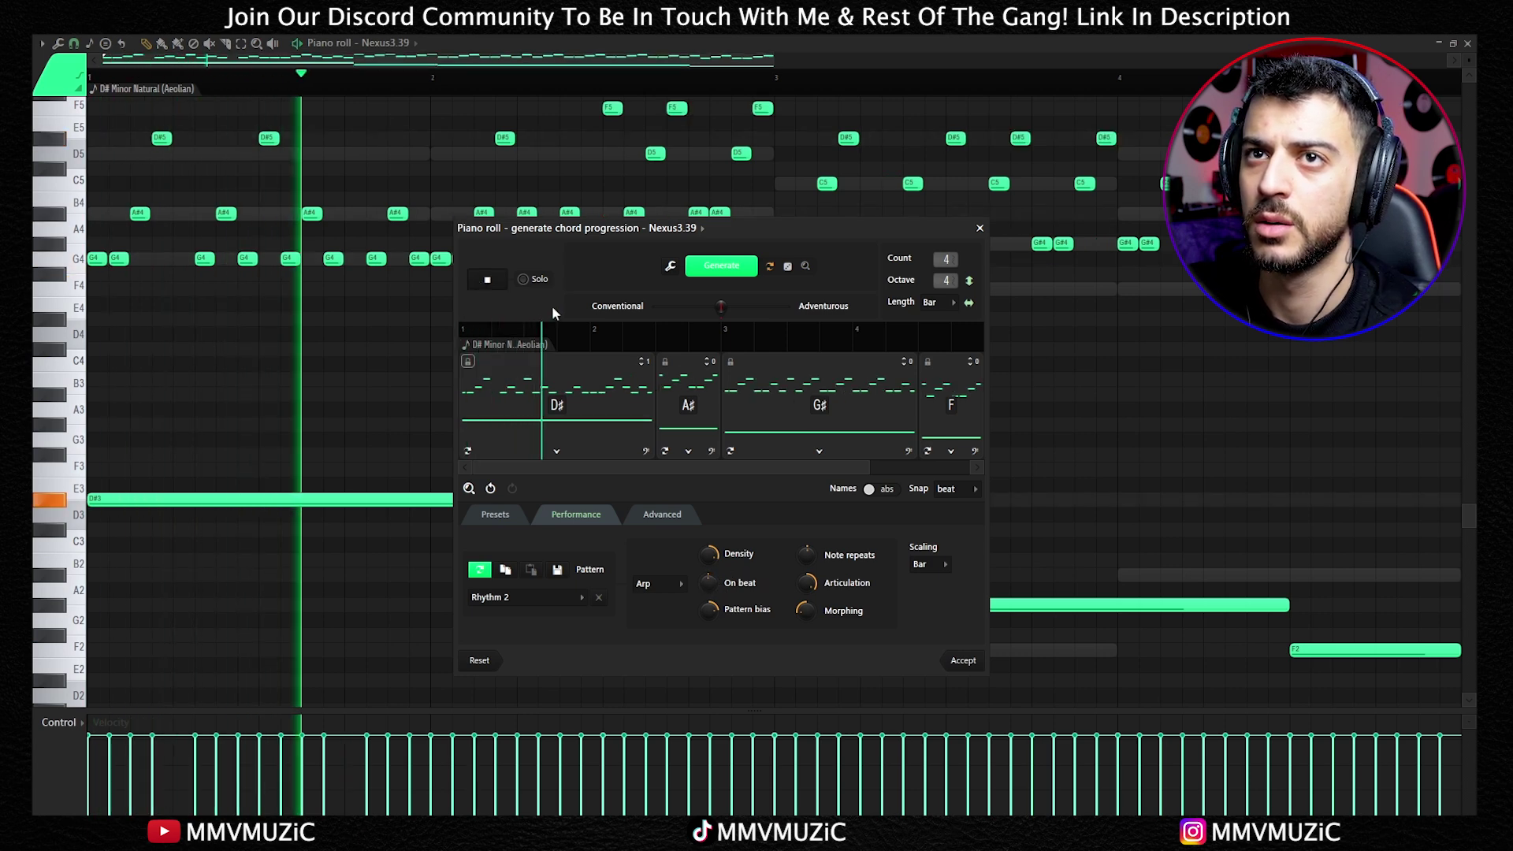
{"action": "left_click", "coordinate": [488, 282]}
{"action": "left_click", "coordinate": [662, 583]}
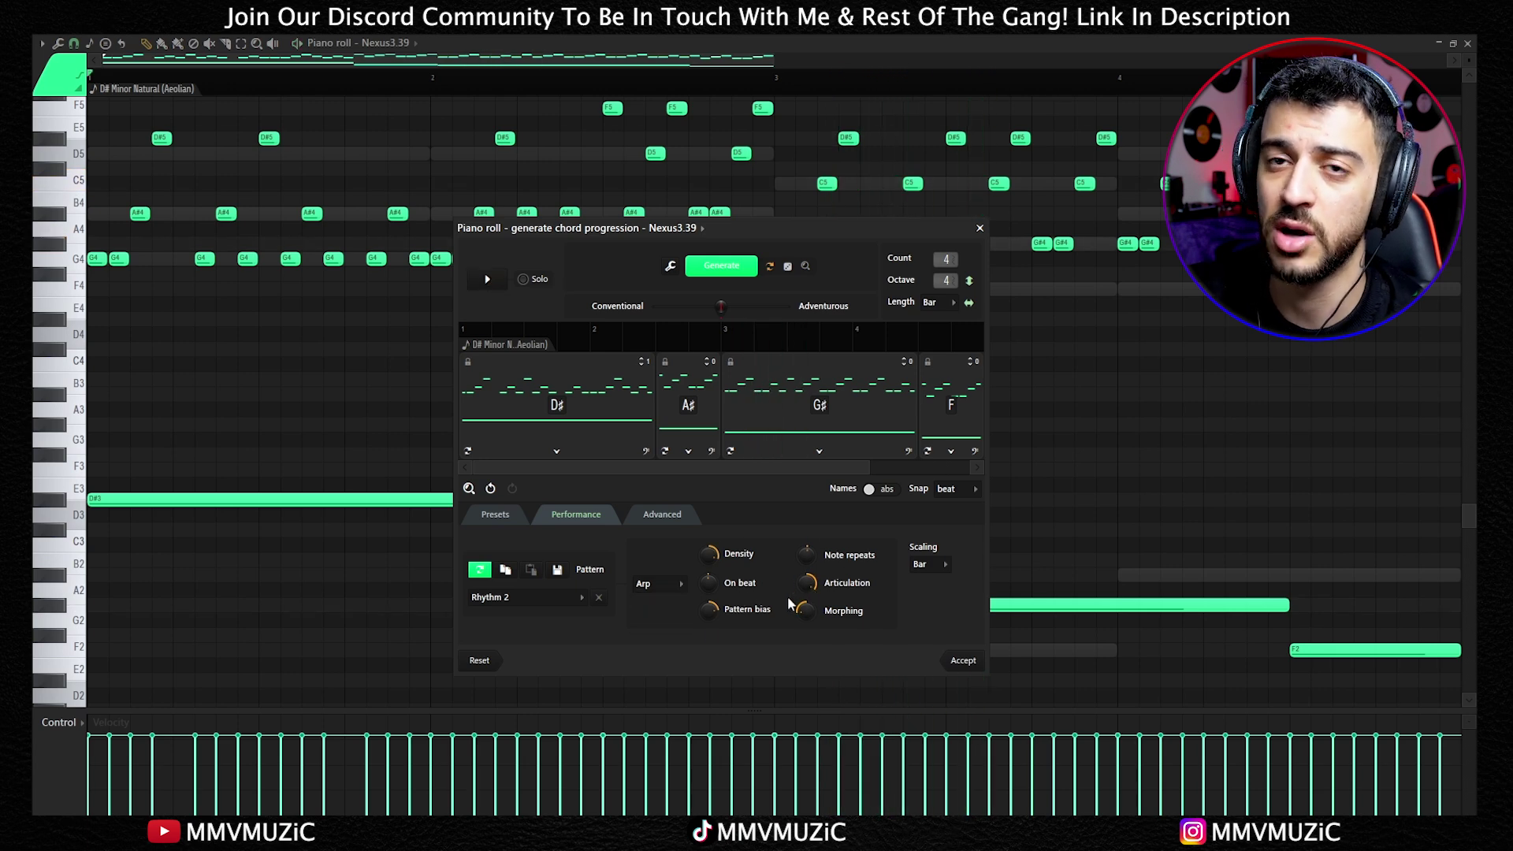
Set the performance mode to Humanize with pattern None, and preview the sustained, strummed chords.
{"action": "left_click", "coordinate": [661, 583]}
{"action": "left_click", "coordinate": [646, 615]}
{"action": "left_click", "coordinate": [659, 583]}
{"action": "left_click", "coordinate": [659, 630]}
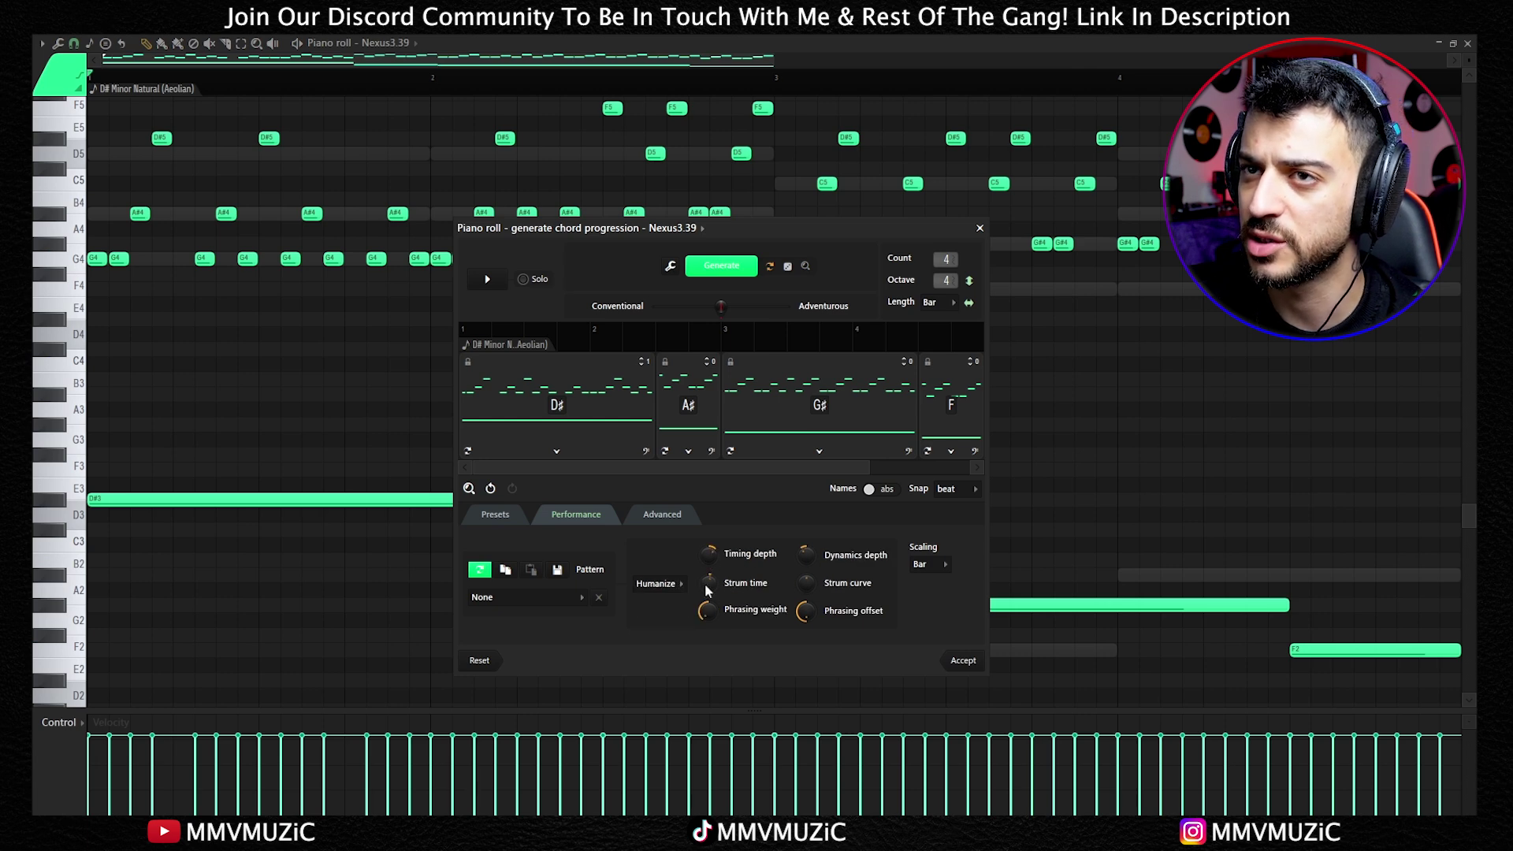
{"action": "left_click", "coordinate": [547, 598]}
{"action": "left_click", "coordinate": [536, 628]}
{"action": "left_click", "coordinate": [539, 598]}
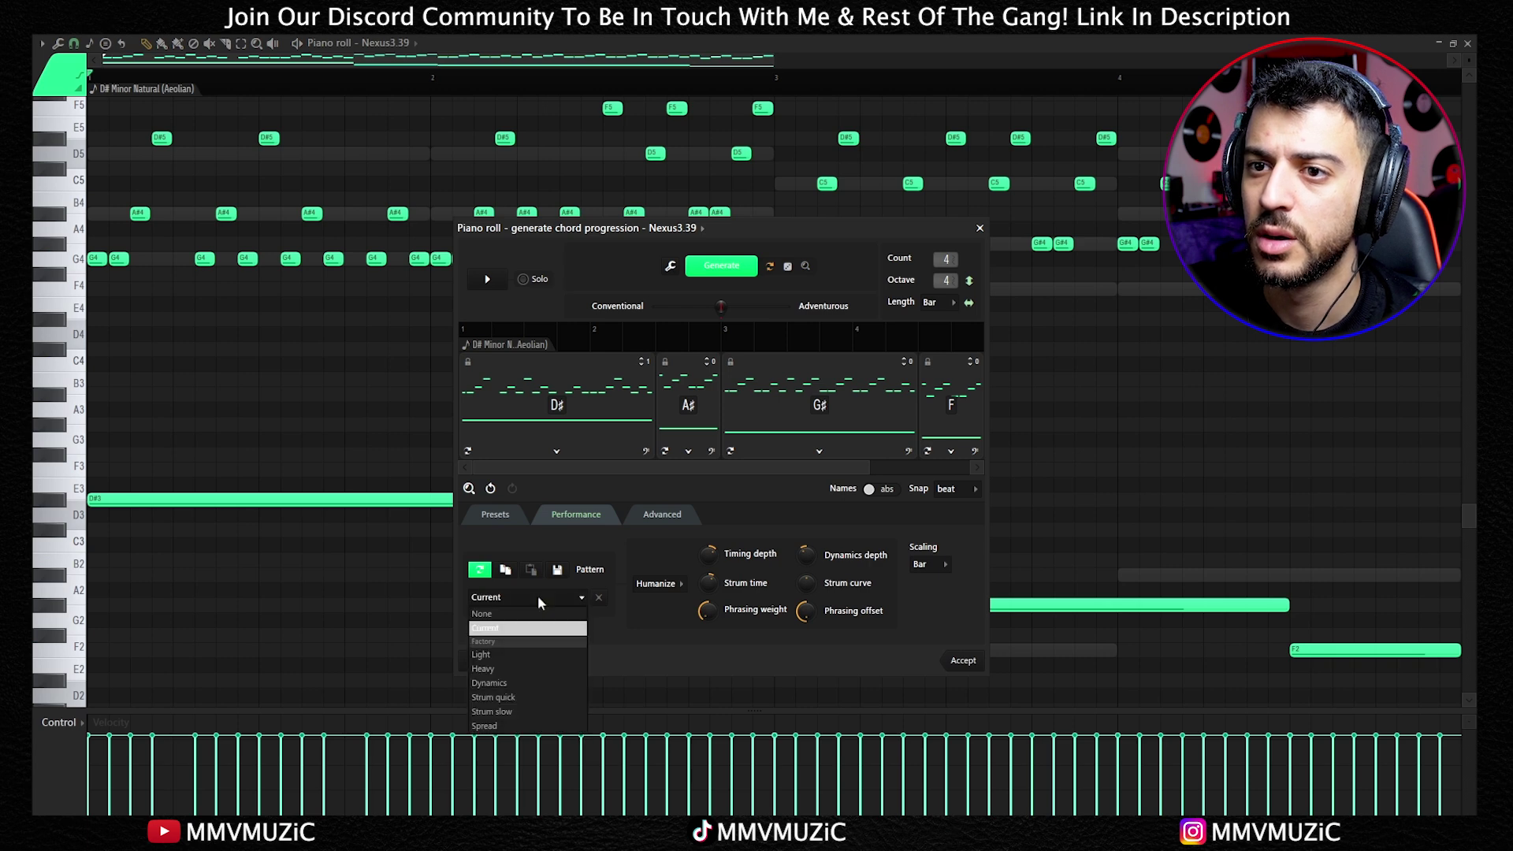
{"action": "left_click", "coordinate": [498, 614]}
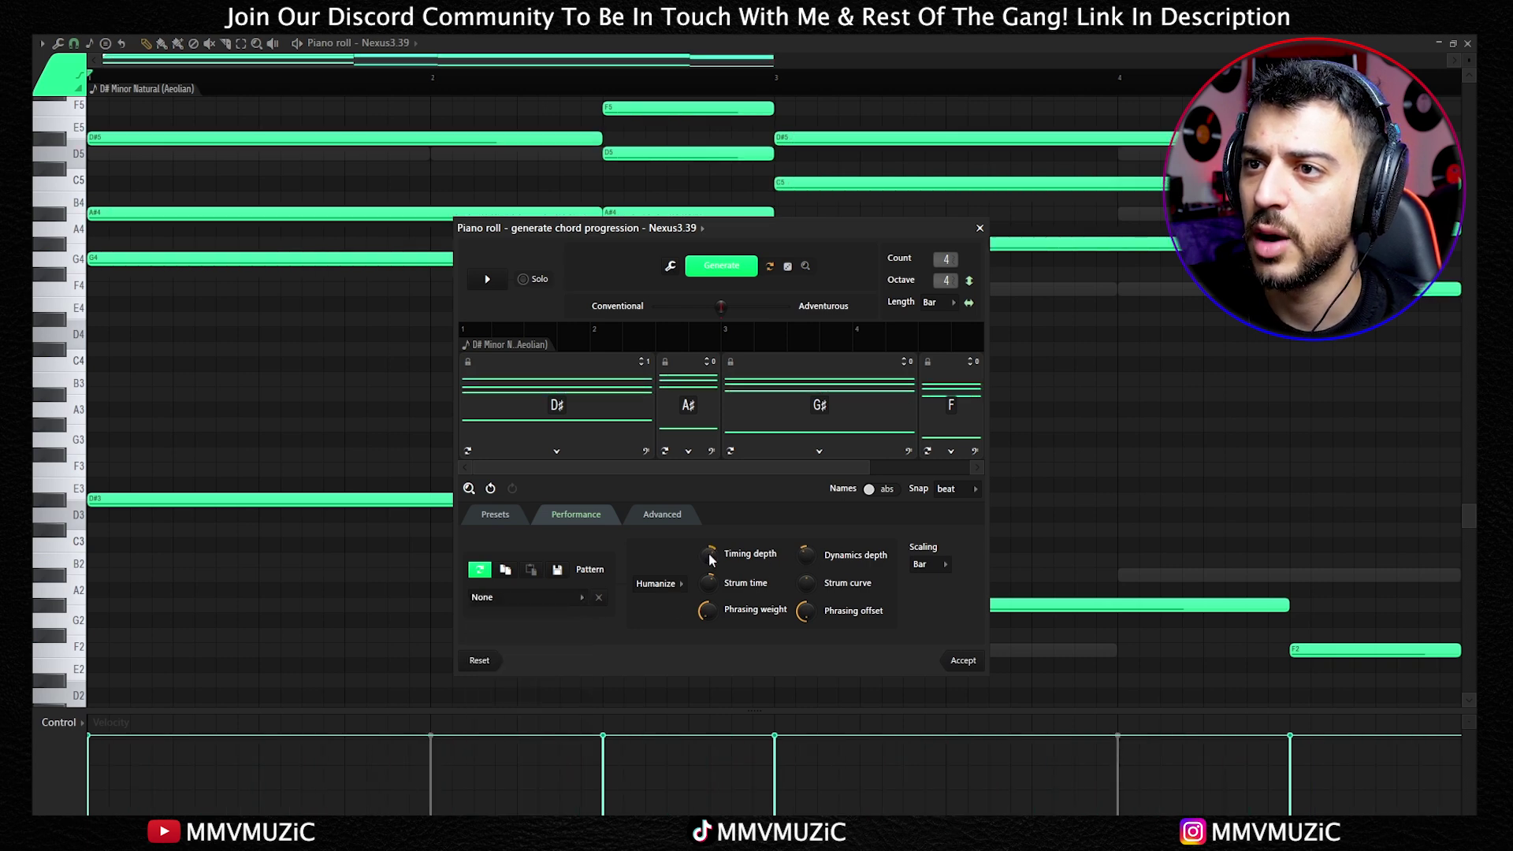
{"action": "left_click", "coordinate": [487, 279]}
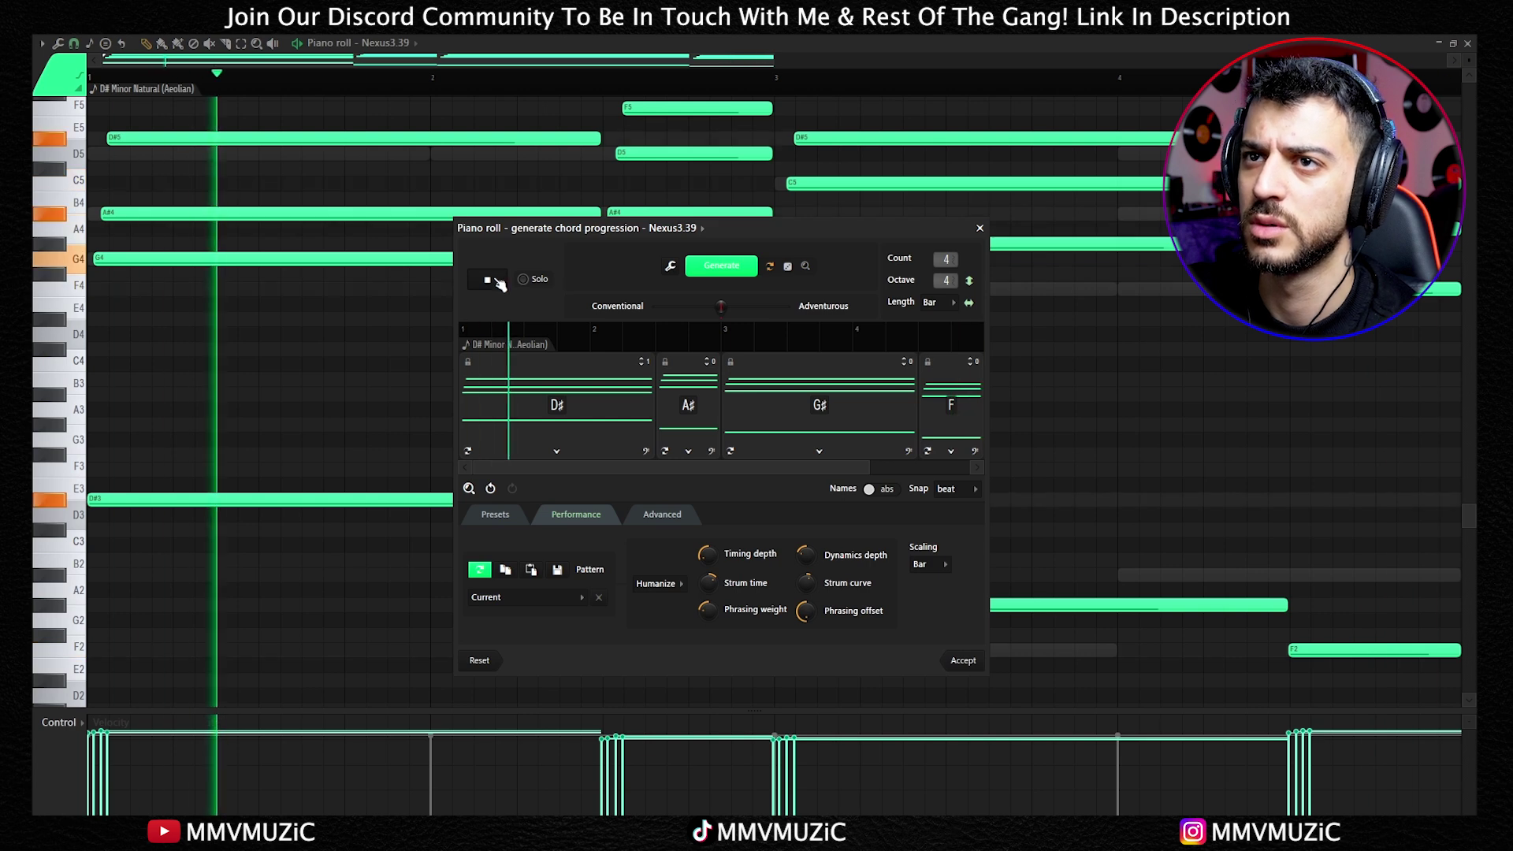
{"action": "left_click", "coordinate": [489, 280]}
Chop the D#–A#–G#–F chords into repeated short notes, preview them, then show Advanced settings.
{"action": "left_click", "coordinate": [483, 571]}
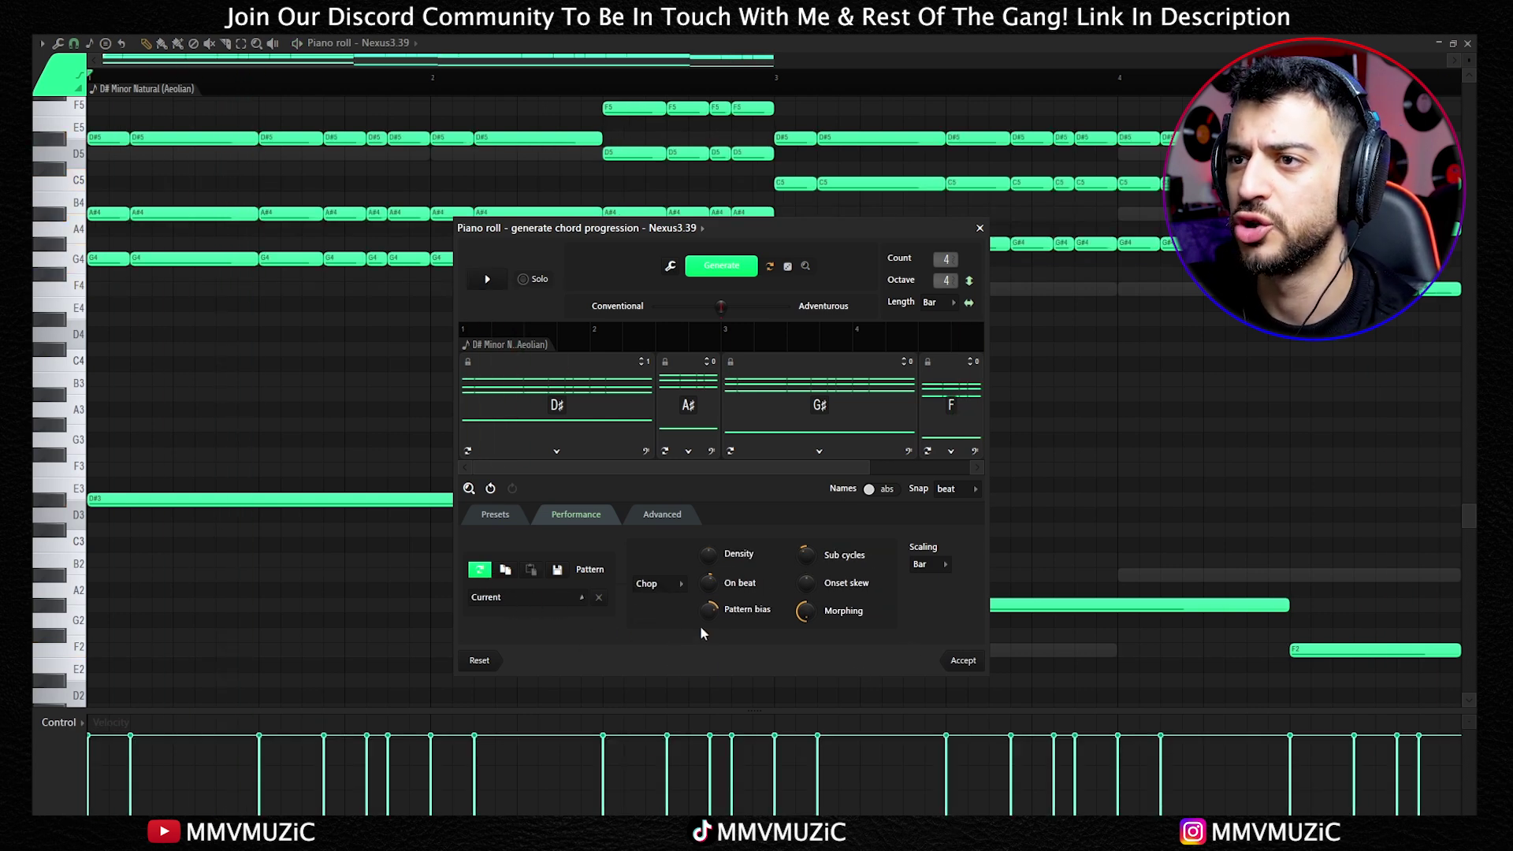
{"action": "left_click", "coordinate": [488, 279]}
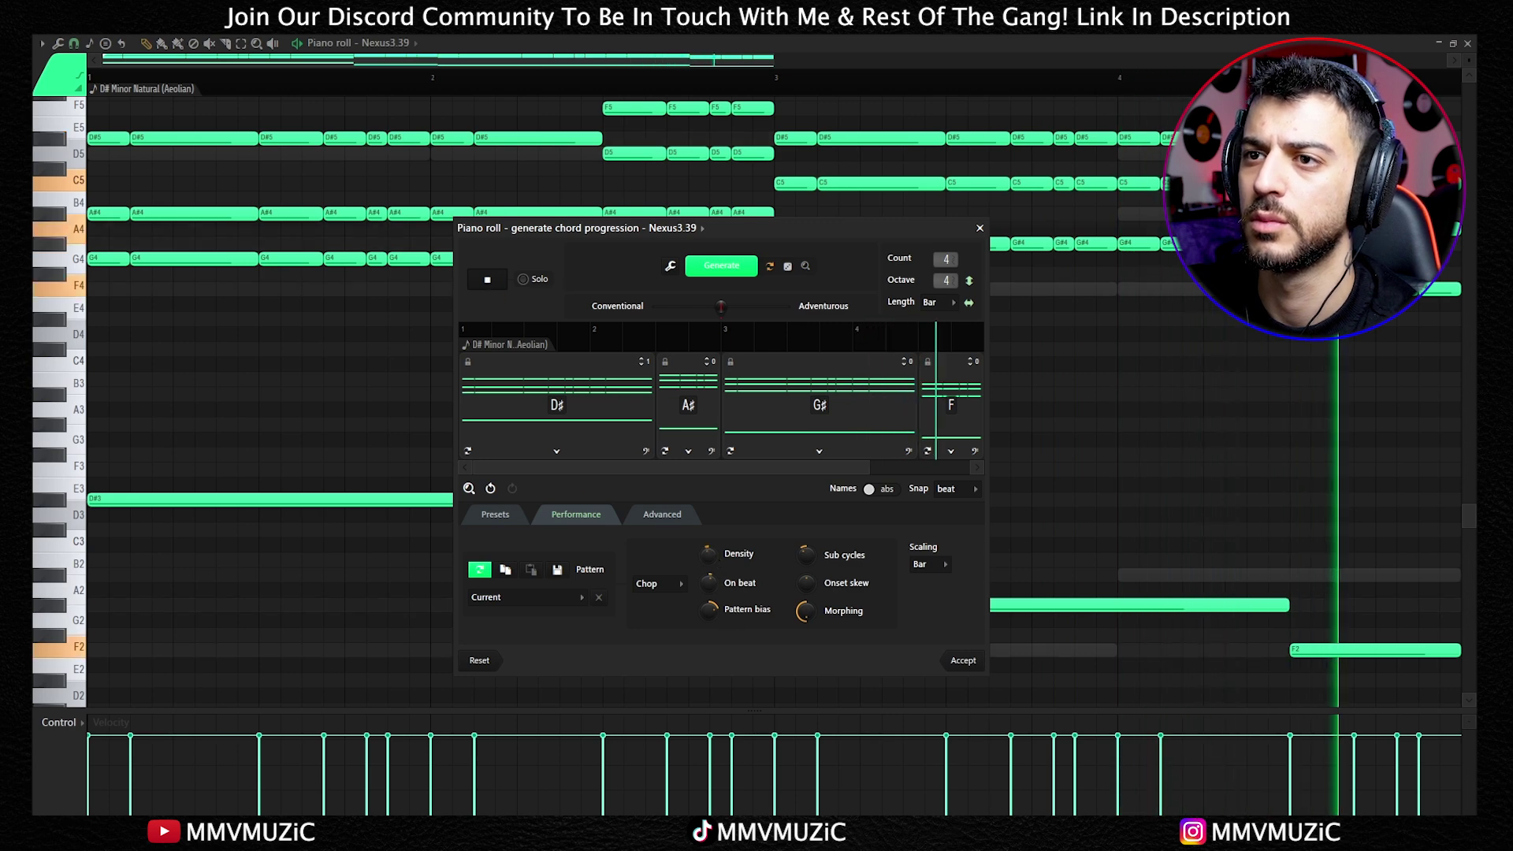
{"action": "scroll", "coordinate": [713, 552], "scroll_direction": "down", "scroll_amount": 2}
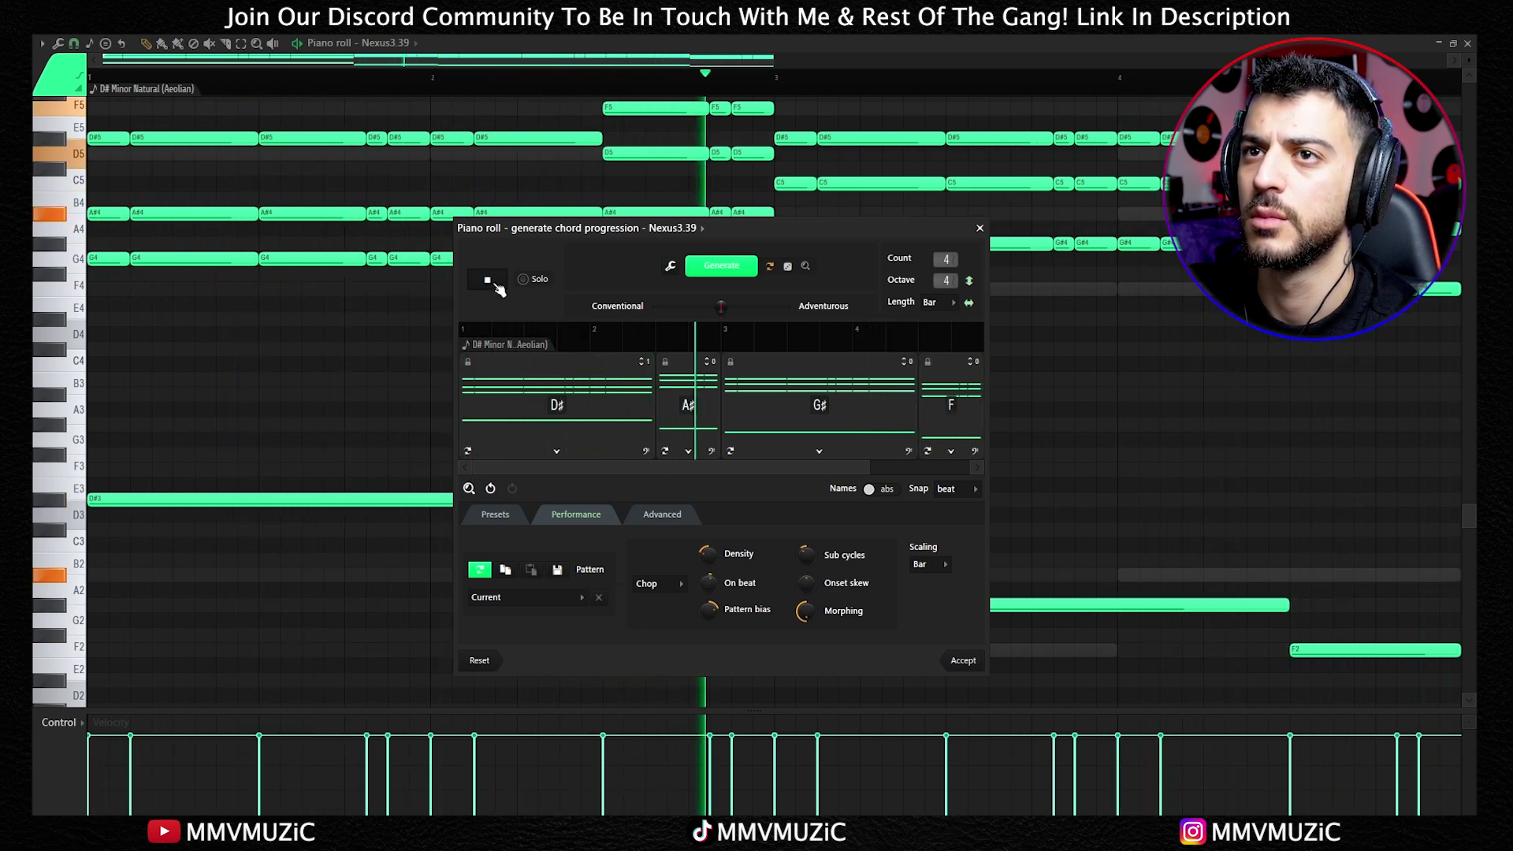
{"action": "key", "text": "space"}
{"action": "left_click", "coordinate": [666, 519]}
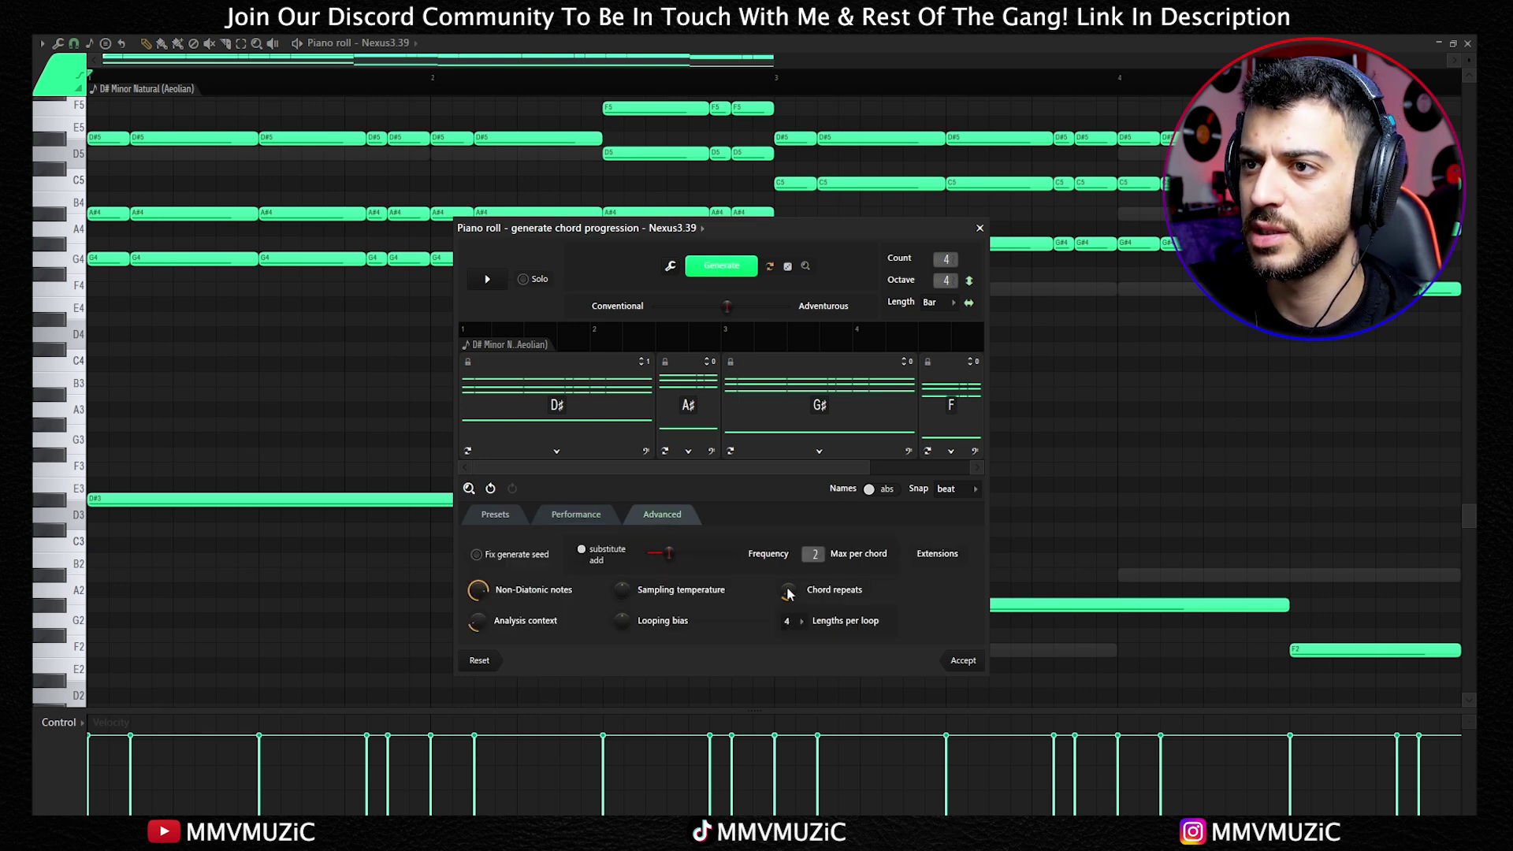
Set the Performance pattern preset to None so chords sustain, then select the first chord block.
{"action": "left_click", "coordinate": [576, 514]}
{"action": "left_click", "coordinate": [516, 574]}
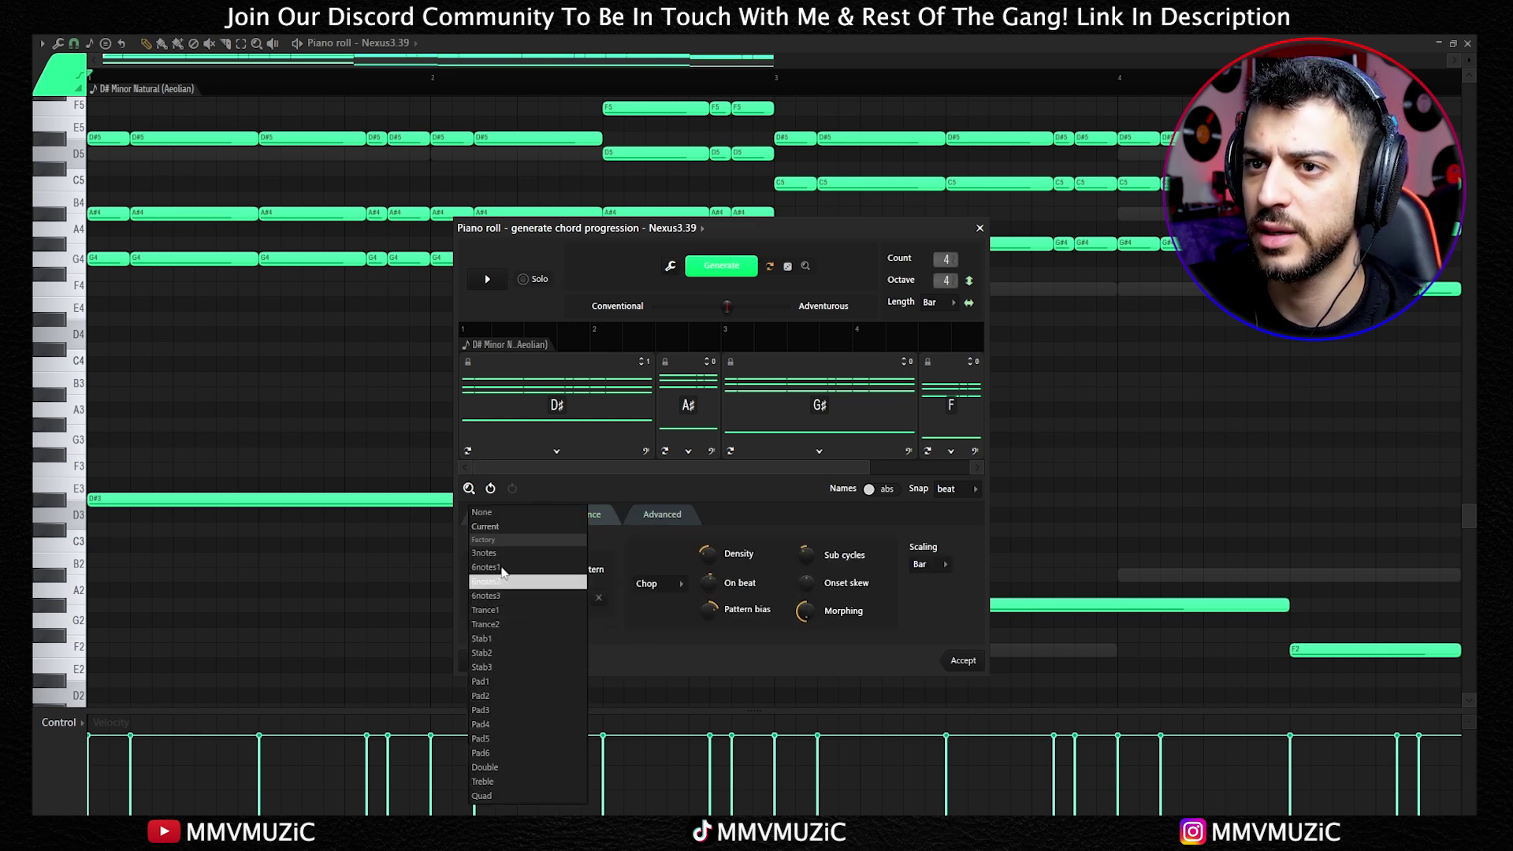
{"action": "left_click", "coordinate": [510, 514]}
{"action": "left_click", "coordinate": [666, 517]}
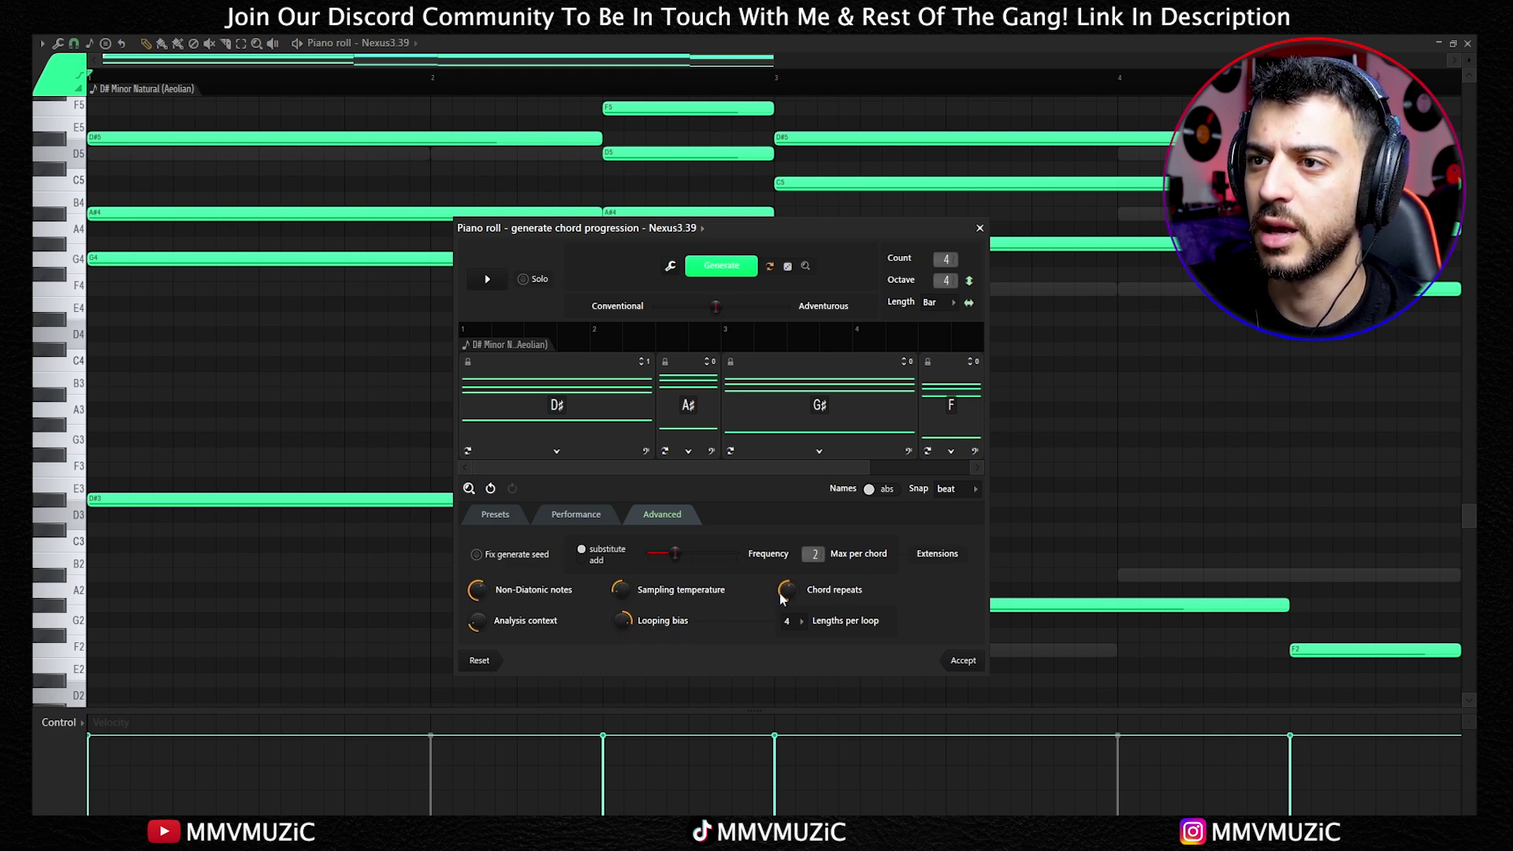
{"action": "left_click", "coordinate": [651, 392]}
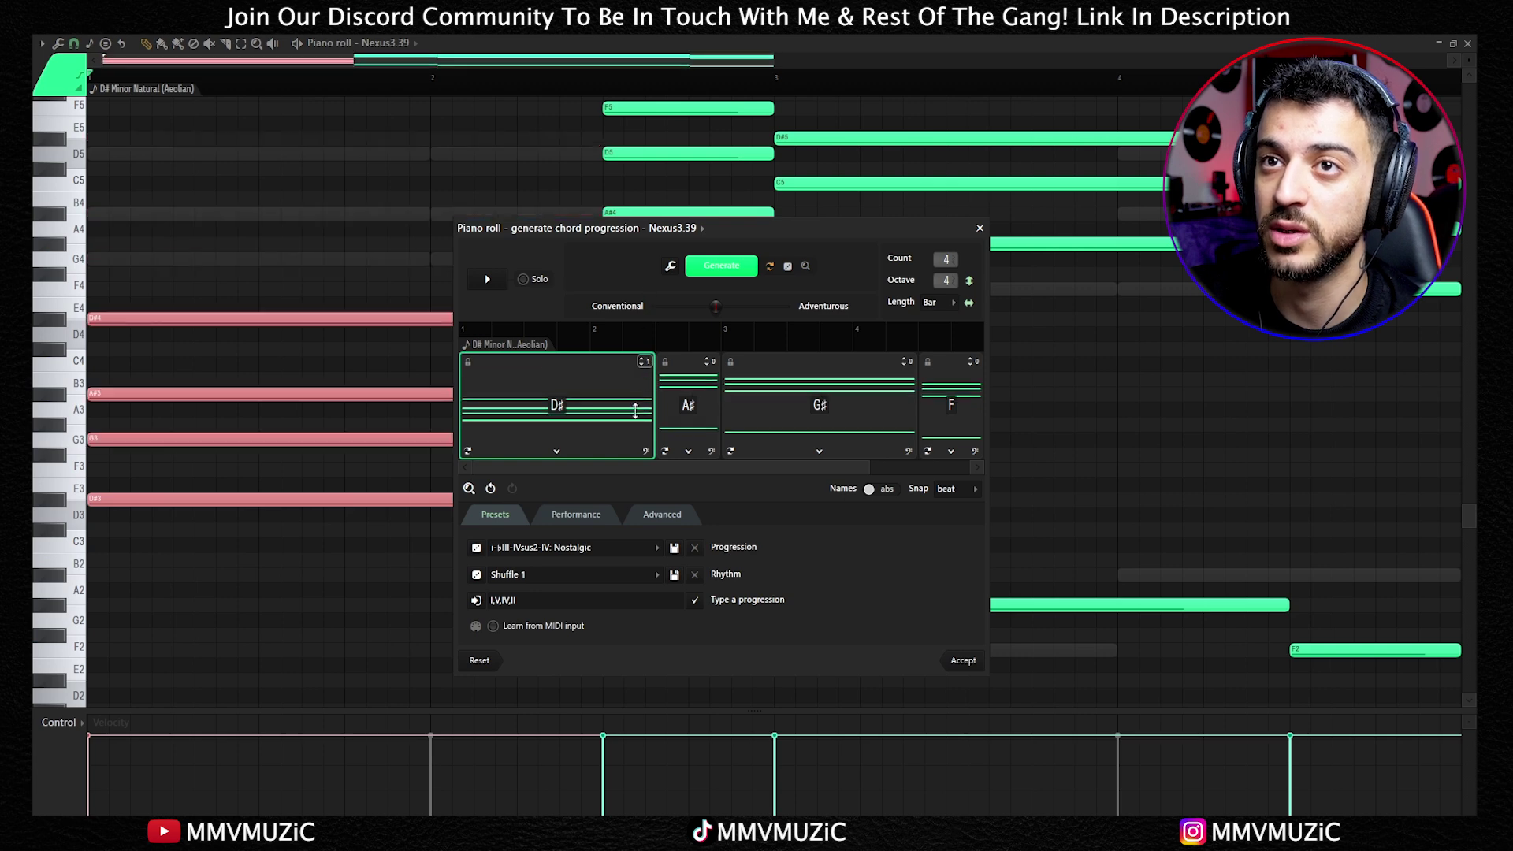
Randomize the first chord until it becomes D#m, then toggle its bass note off and back on.
{"action": "left_click", "coordinate": [469, 452]}
{"action": "left_click", "coordinate": [469, 452]}
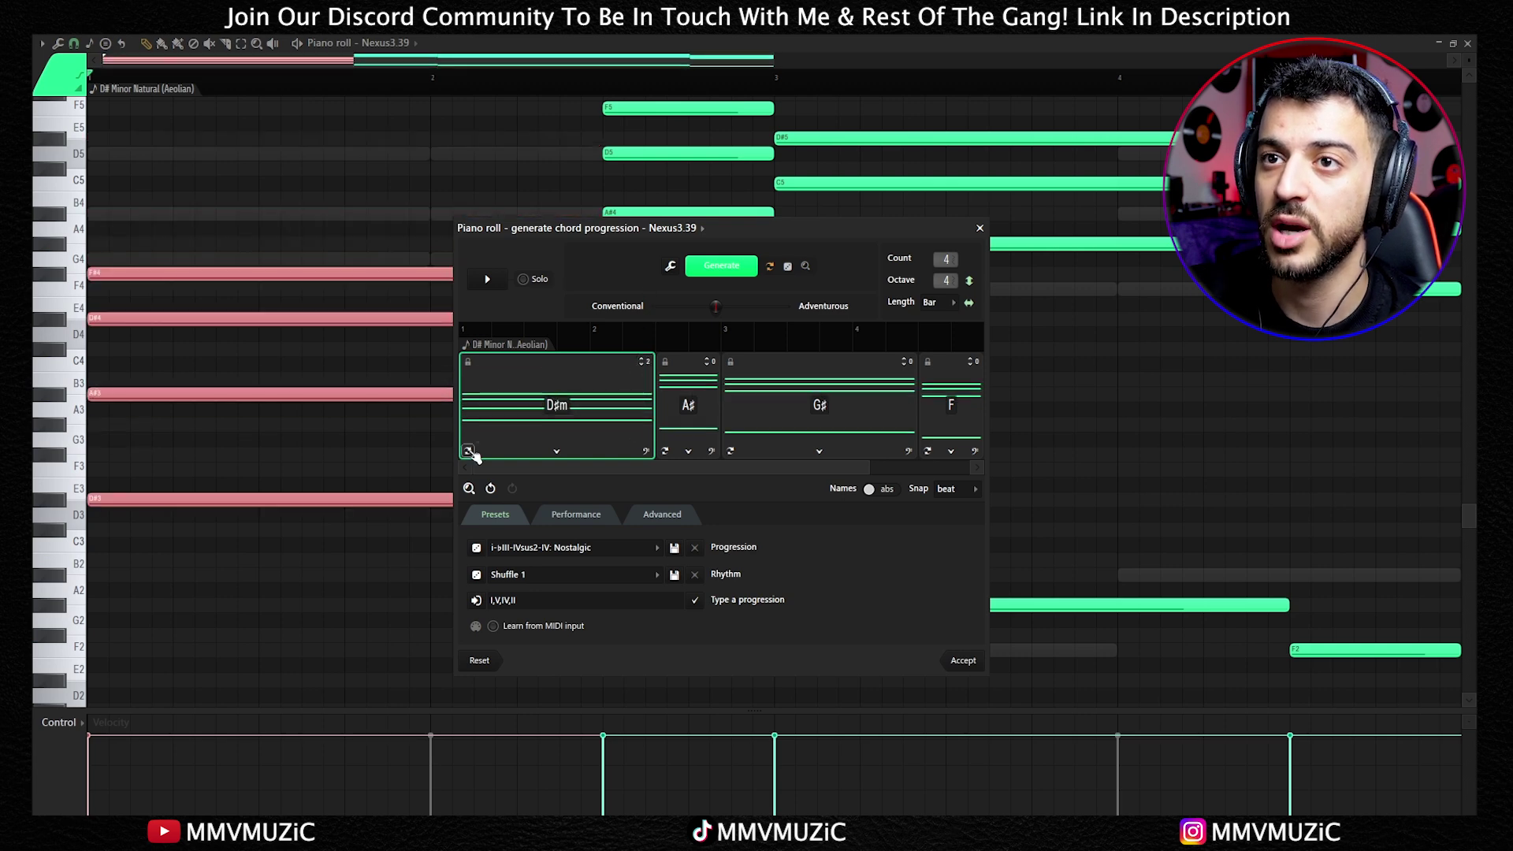
{"action": "left_click", "coordinate": [560, 454]}
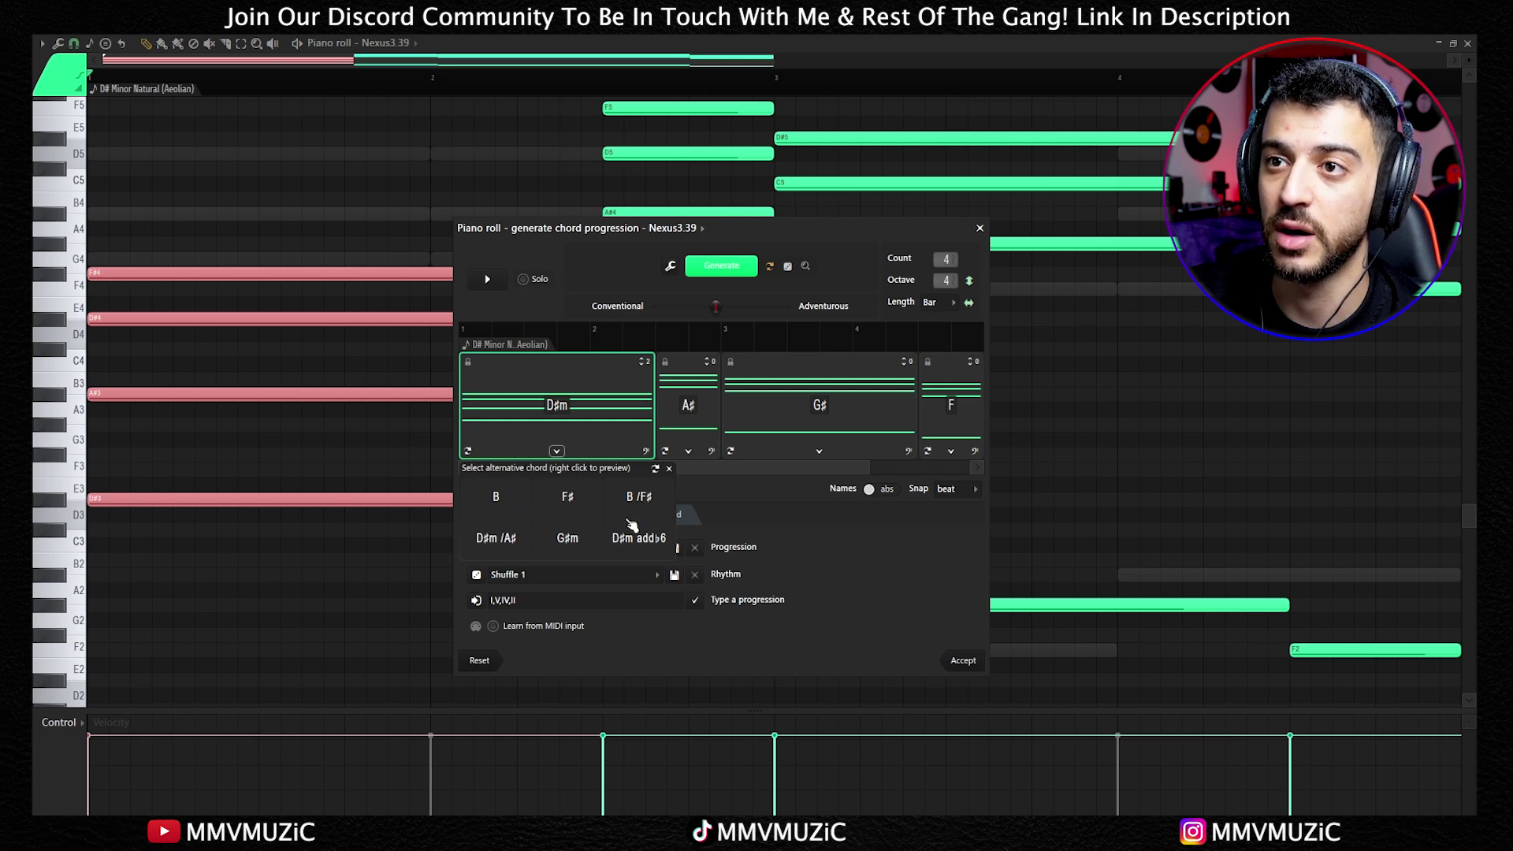
{"action": "left_click", "coordinate": [689, 470]}
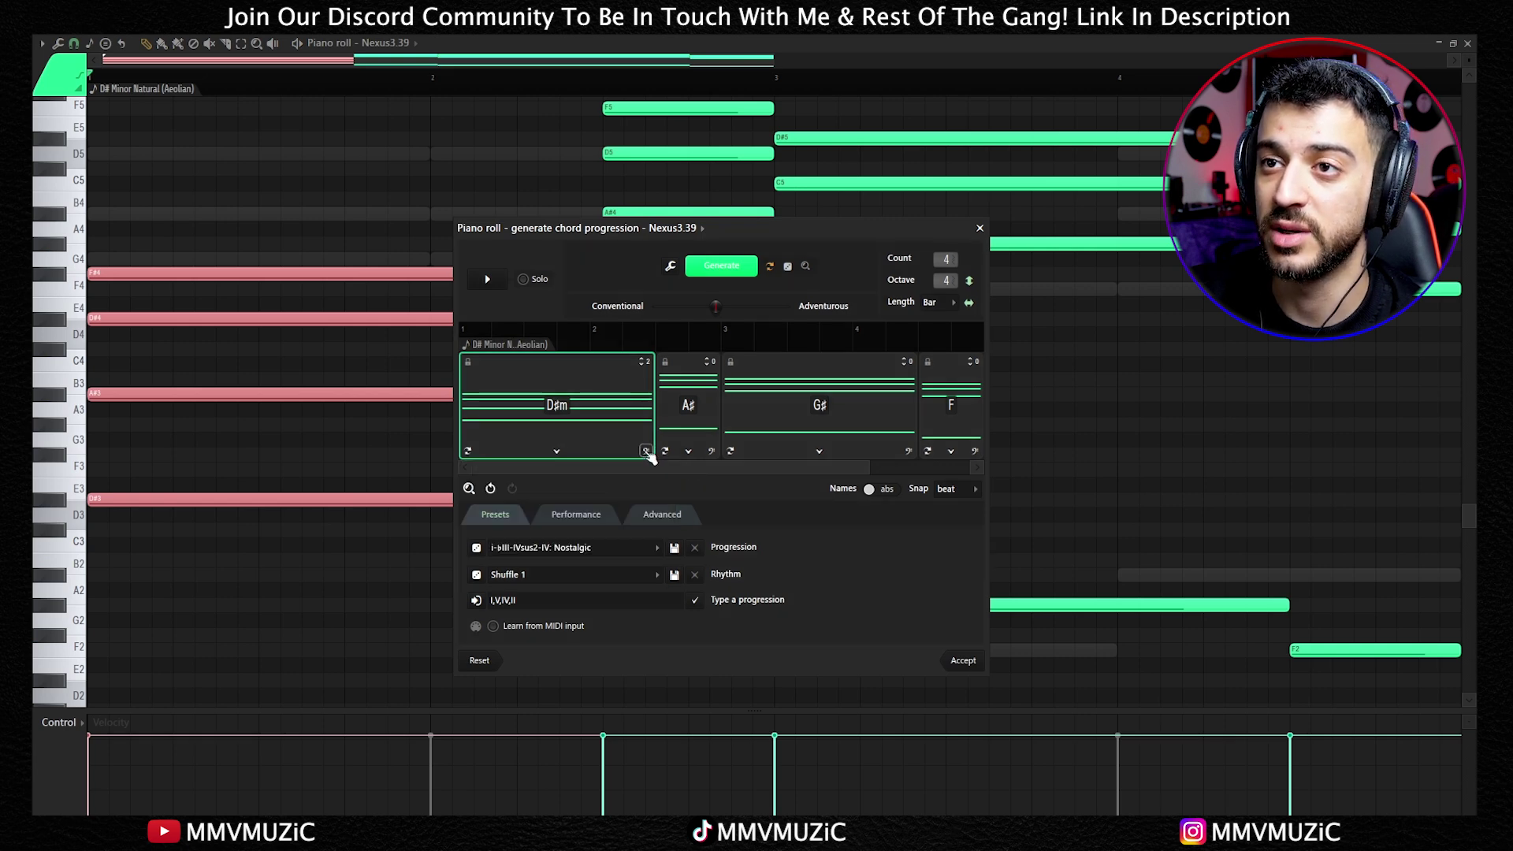
{"action": "left_click", "coordinate": [645, 451]}
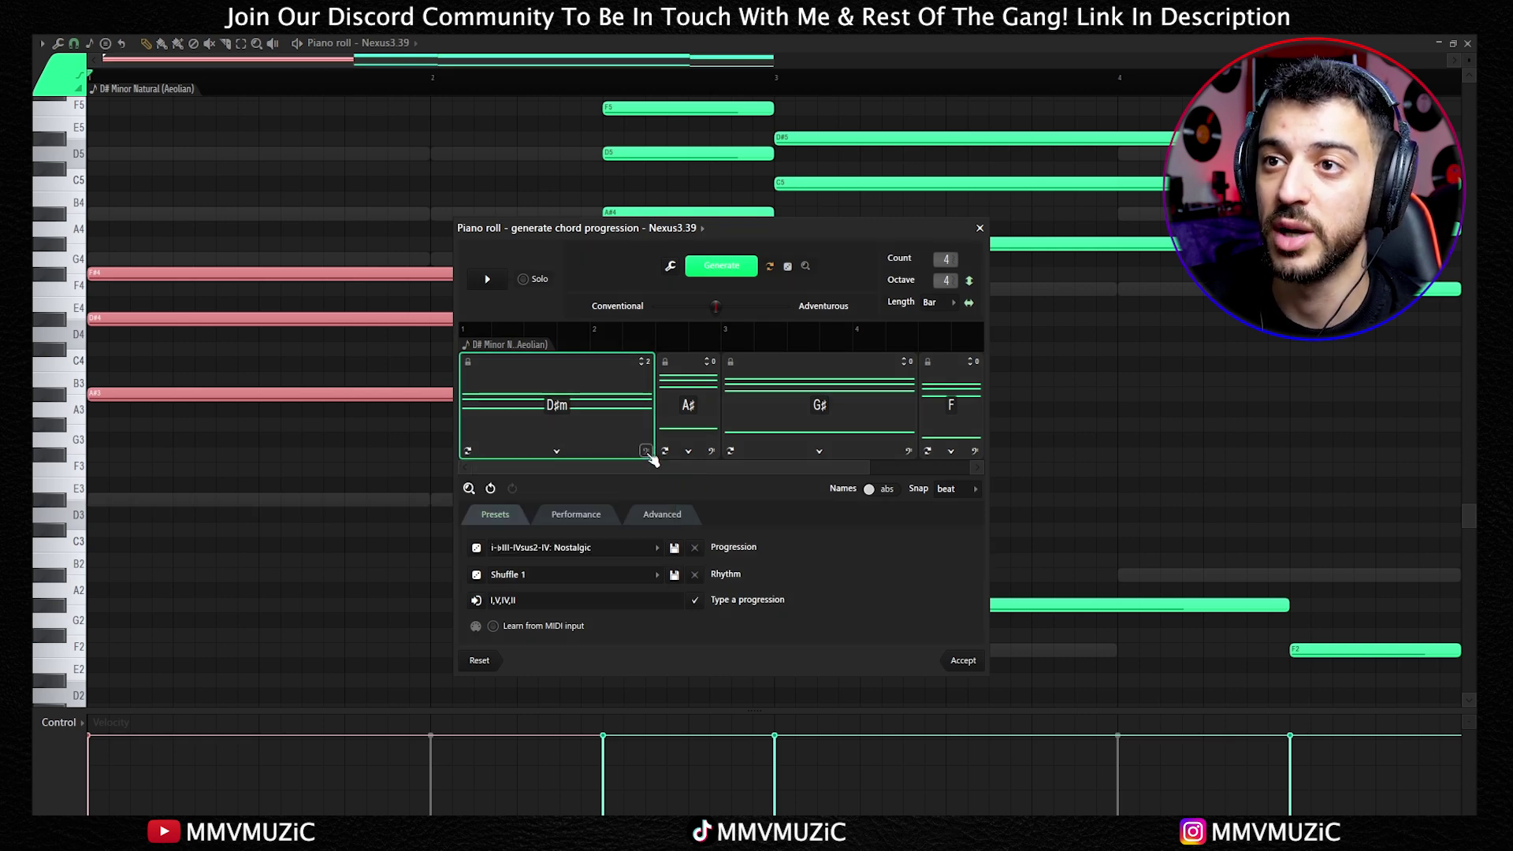
{"action": "left_click", "coordinate": [646, 451]}
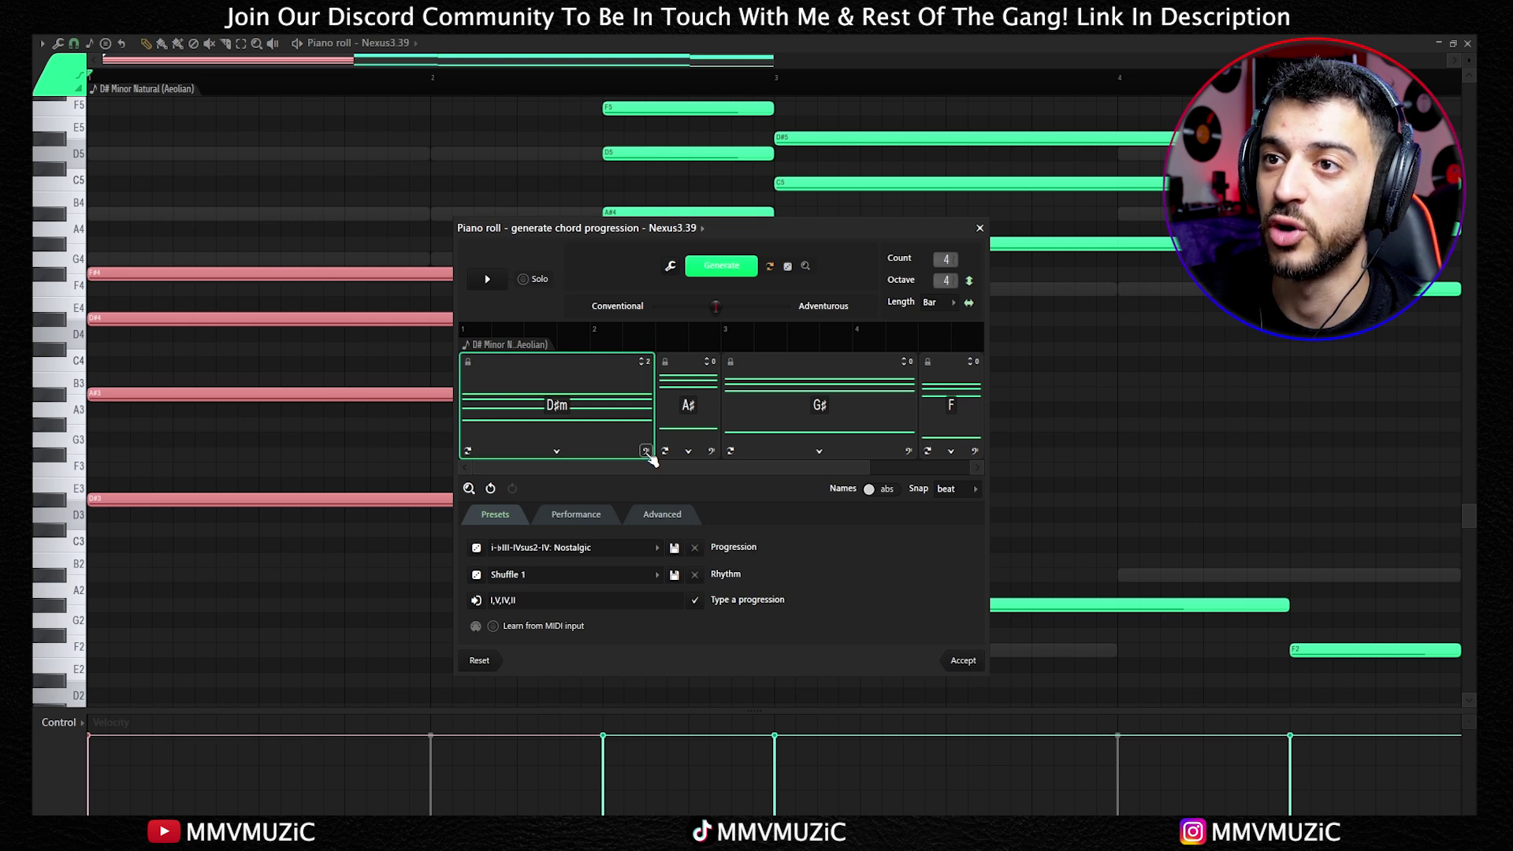
Shorten the D#m and G# chords, move G# and F earlier, and preview the progression.
{"action": "left_click_drag", "start_coordinate": [653, 406], "coordinate": [724, 420]}
{"action": "left_click", "coordinate": [729, 423]}
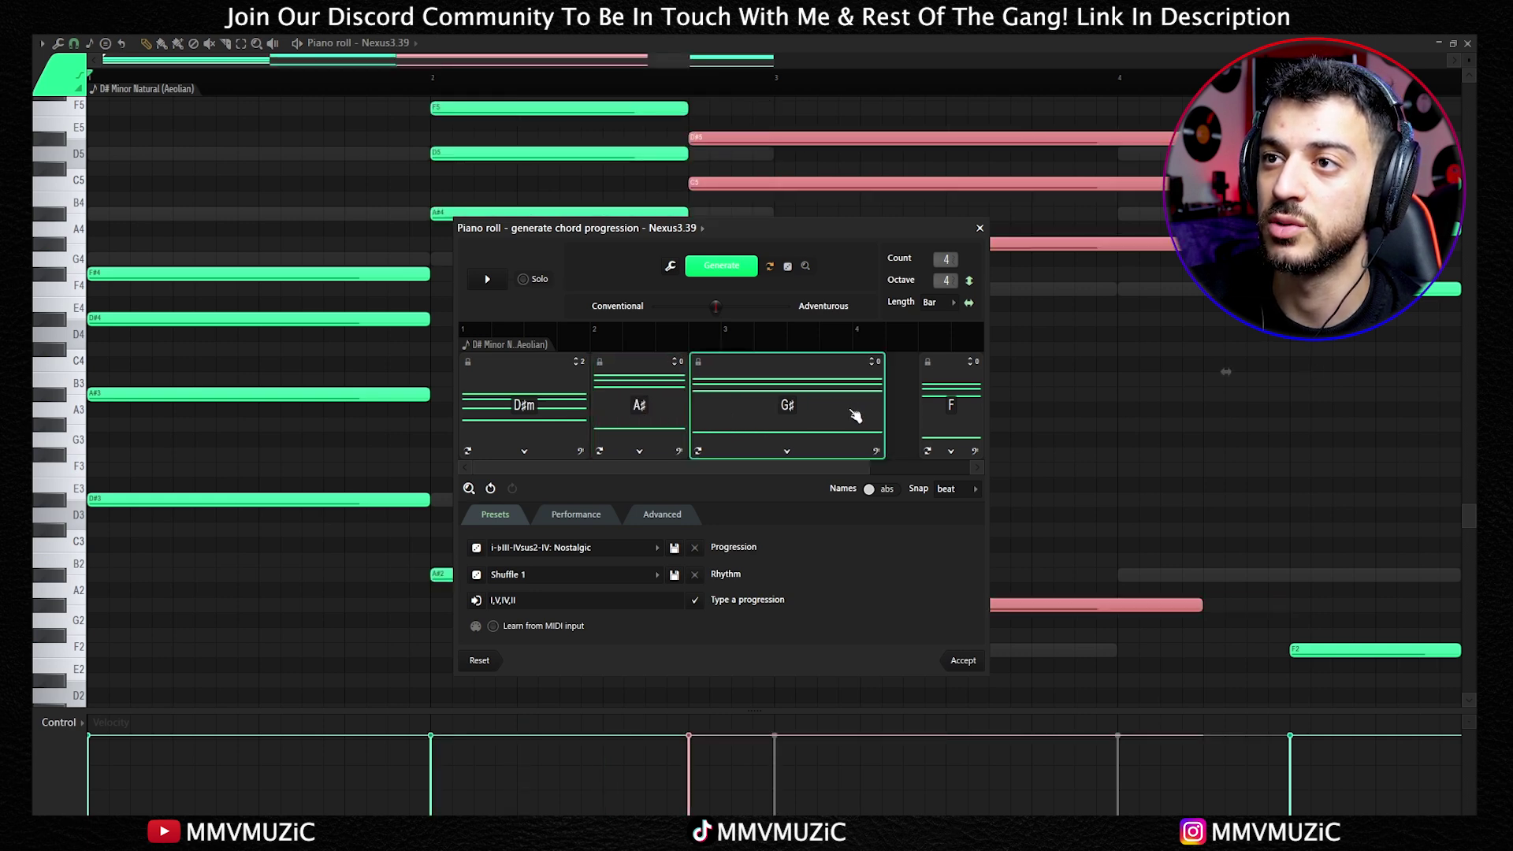
{"action": "left_click_drag", "start_coordinate": [883, 410], "coordinate": [850, 410]}
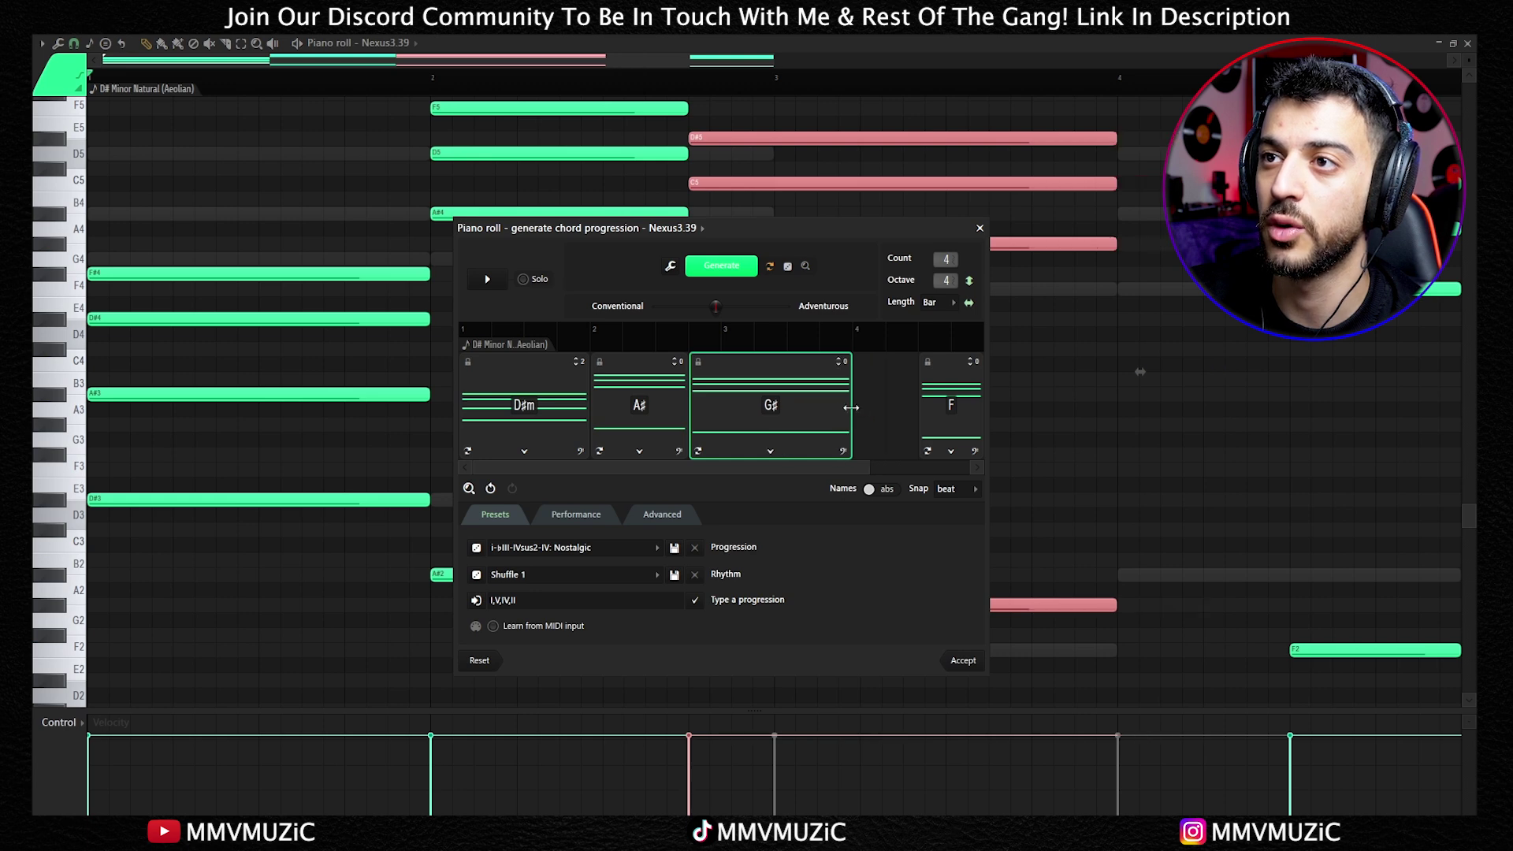
{"action": "left_click", "coordinate": [950, 406]}
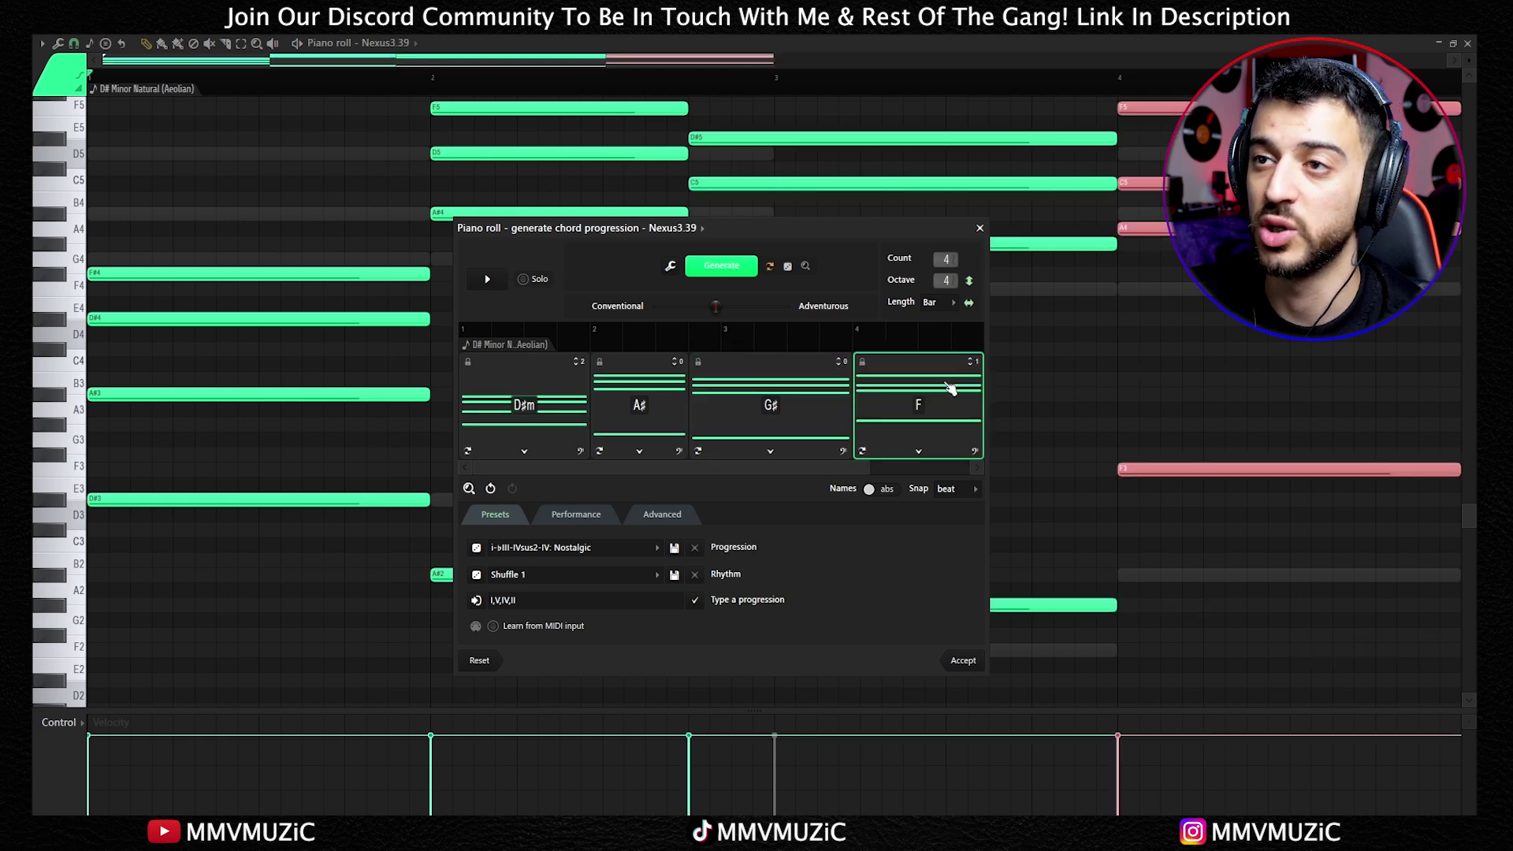
{"action": "left_click", "coordinate": [488, 284]}
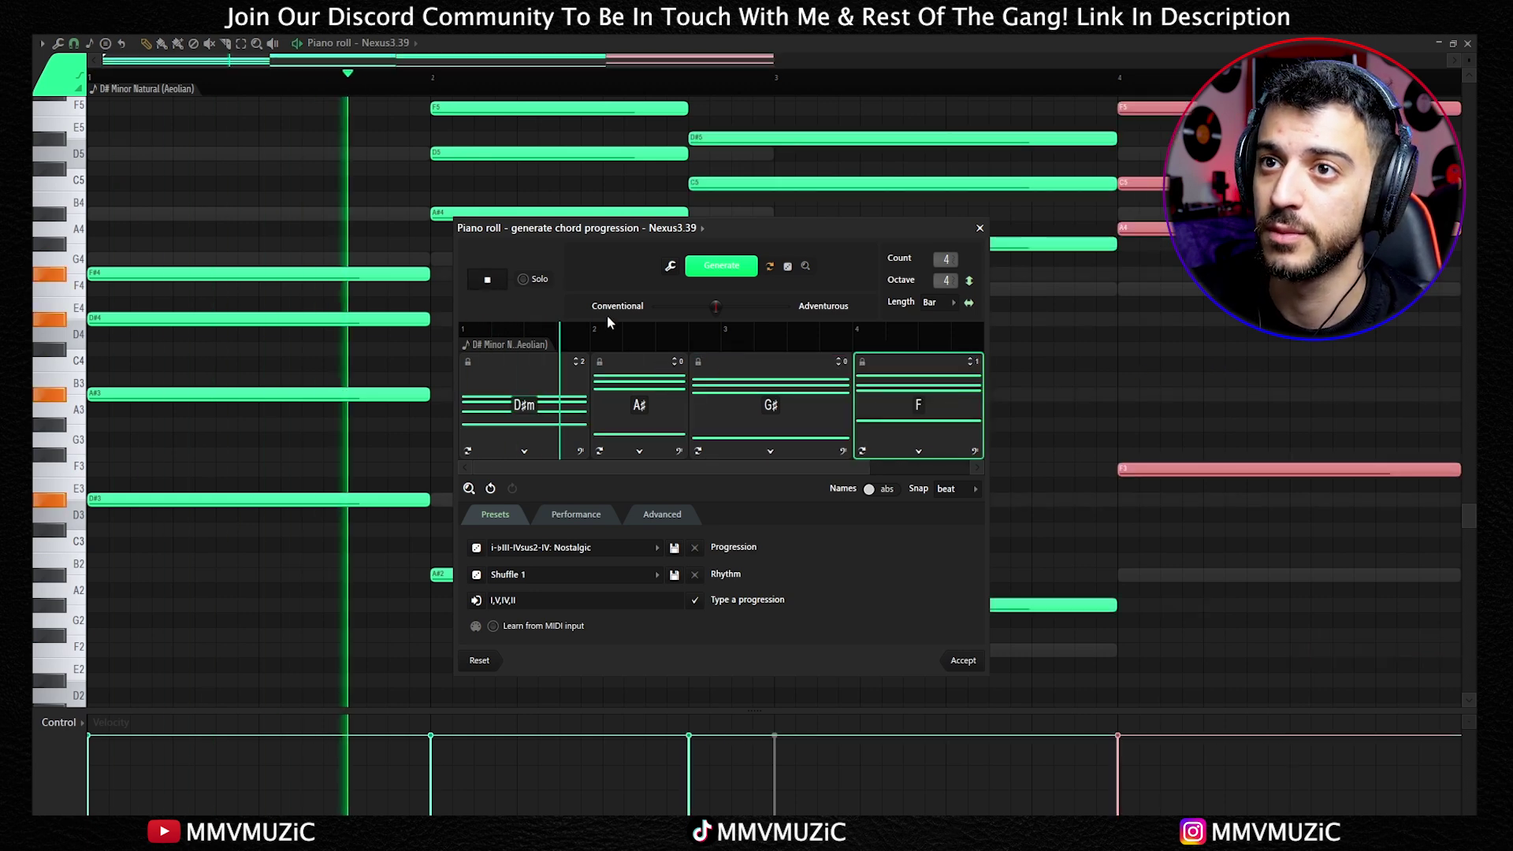
{"action": "key", "text": "space"}
Select the D#m chord and open the piano roll's Built-in and Scripts tools menu.
{"action": "left_click", "coordinate": [544, 410]}
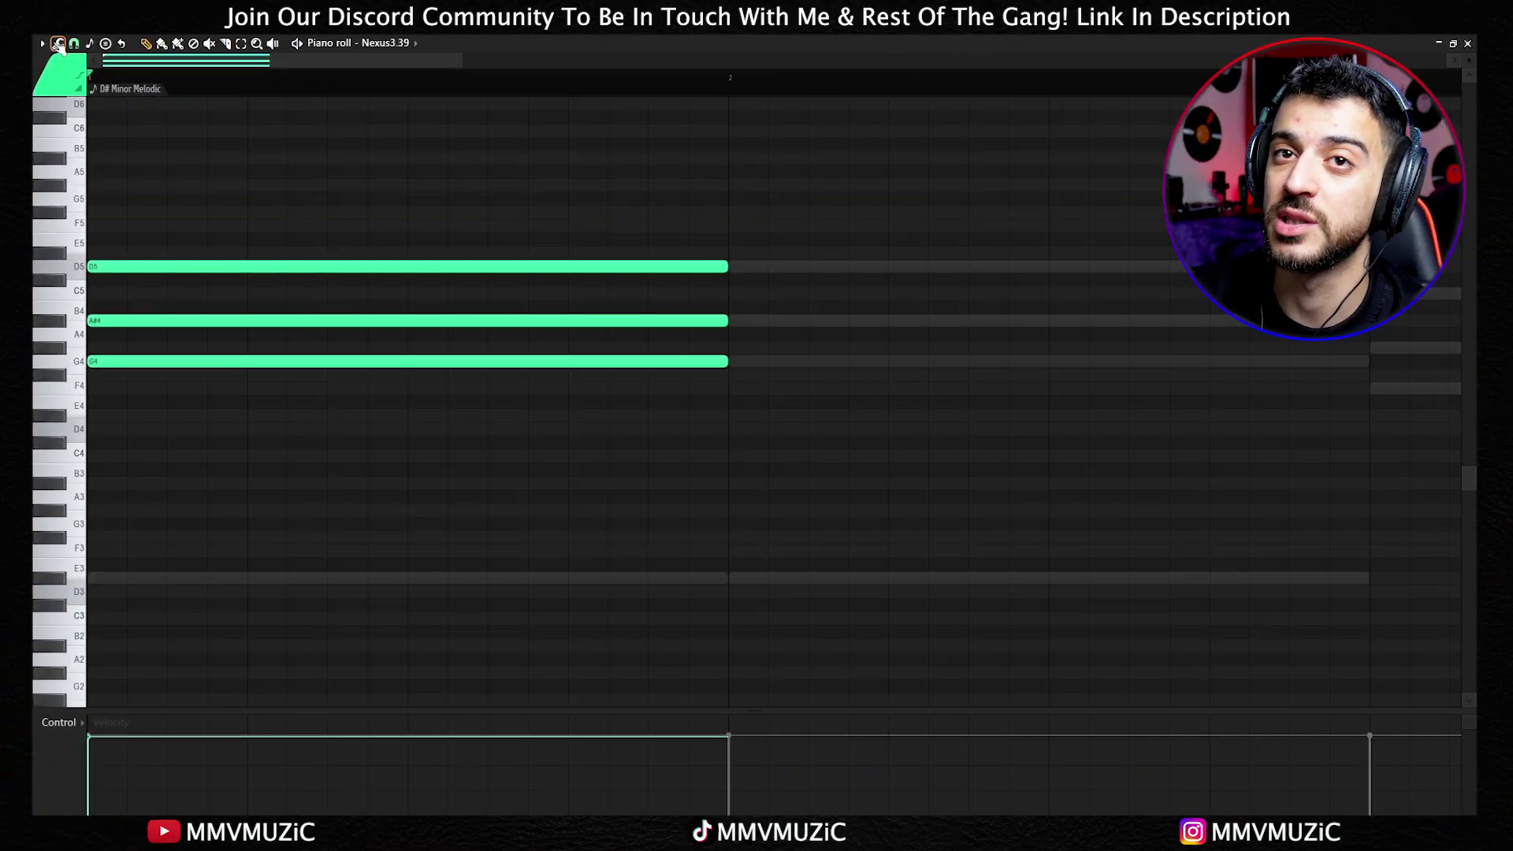
{"action": "left_click", "coordinate": [57, 43]}
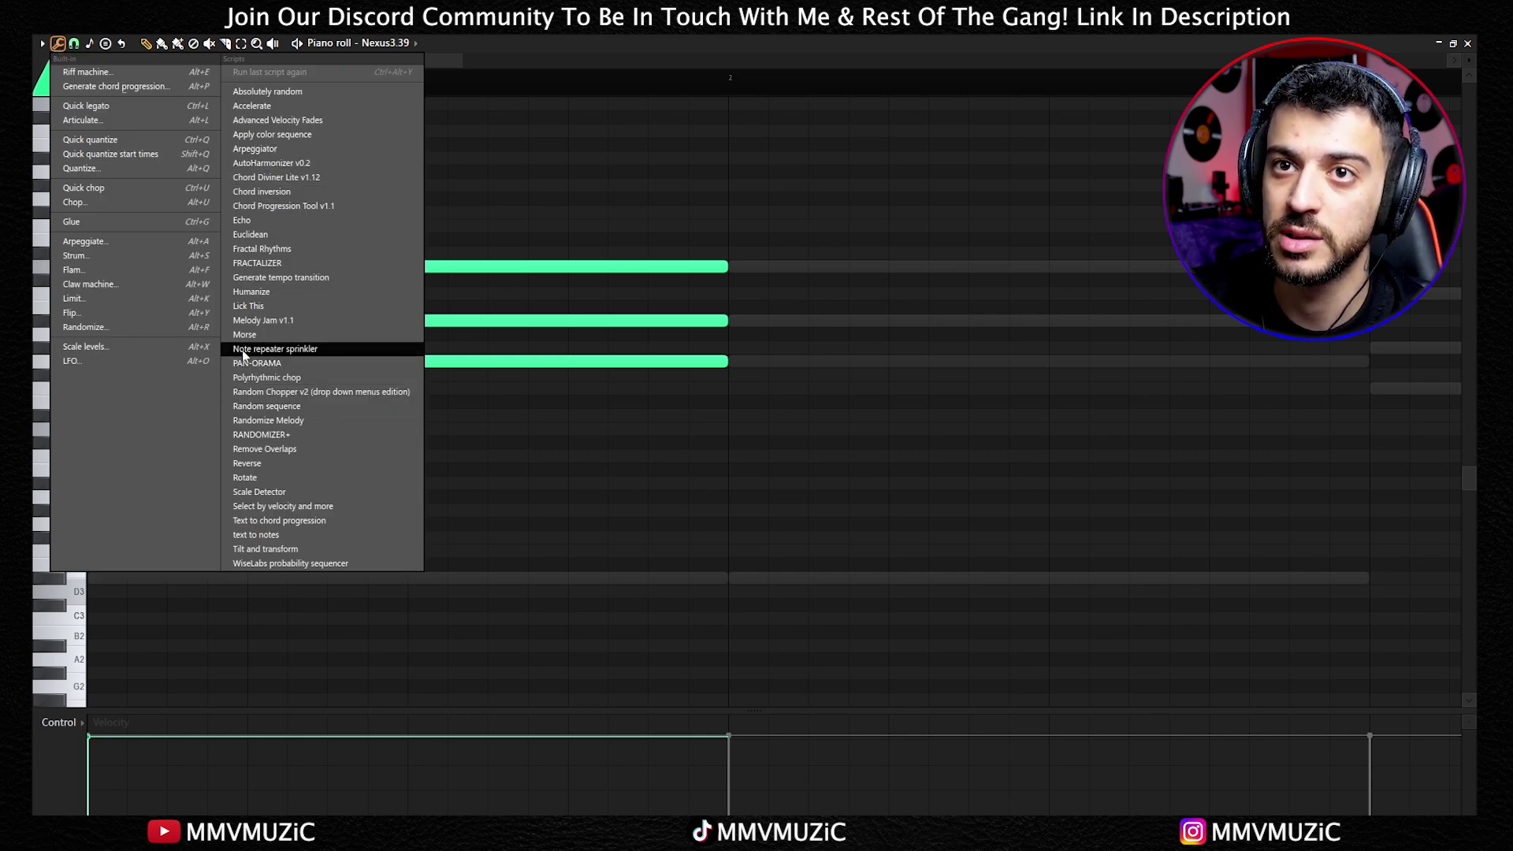
In the Note repeater sprinkler script, set the repeats, Note Spacing 1/2 and enable Cut Overlaps.
{"action": "left_click", "coordinate": [286, 351]}
{"action": "left_click_drag", "start_coordinate": [577, 501], "coordinate": [581, 501]}
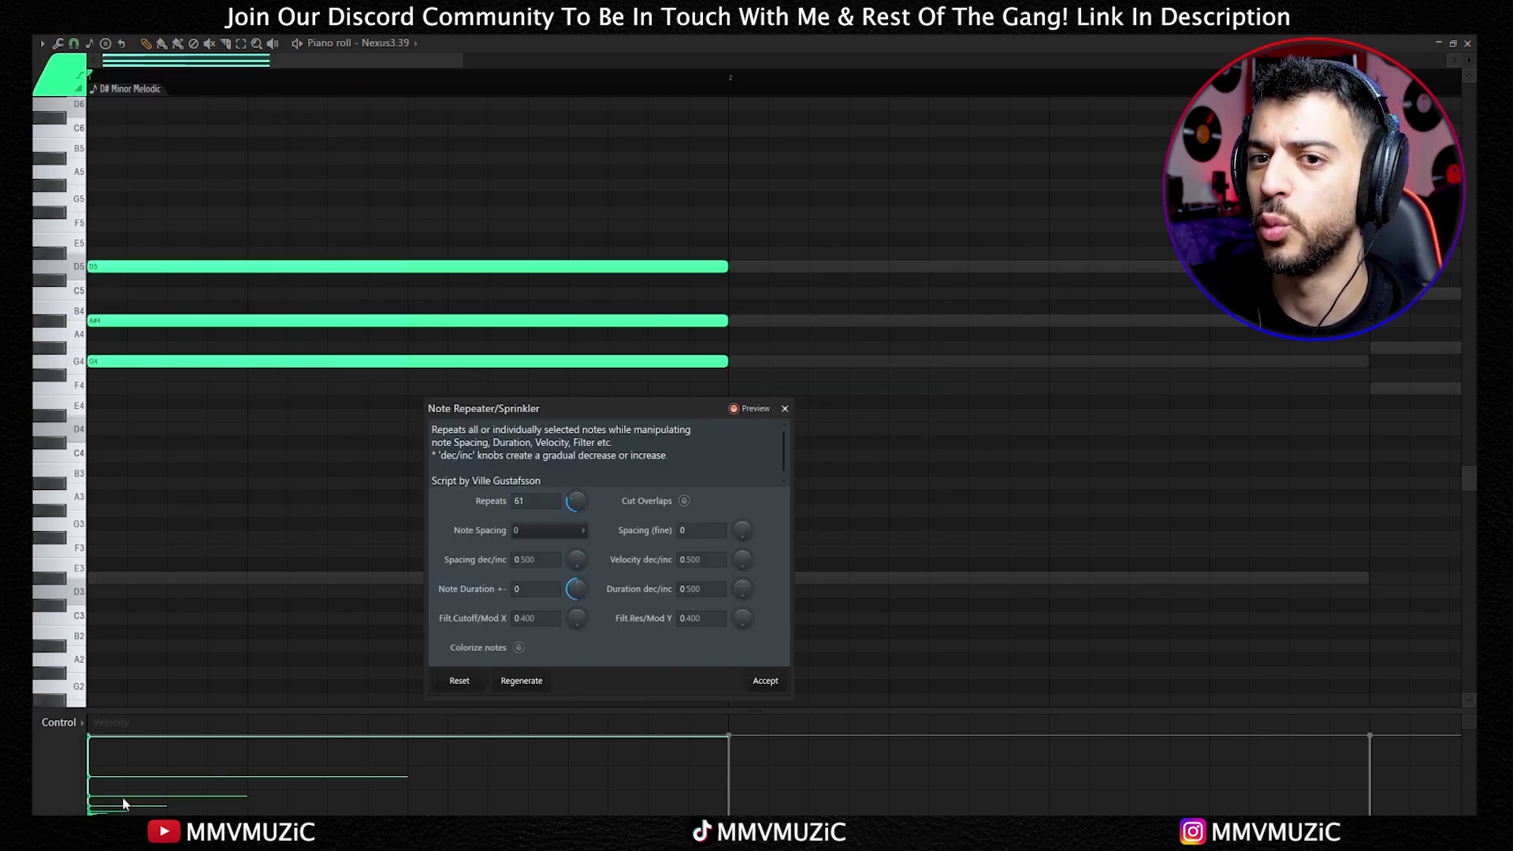
{"action": "left_click_drag", "start_coordinate": [581, 505], "coordinate": [578, 509]}
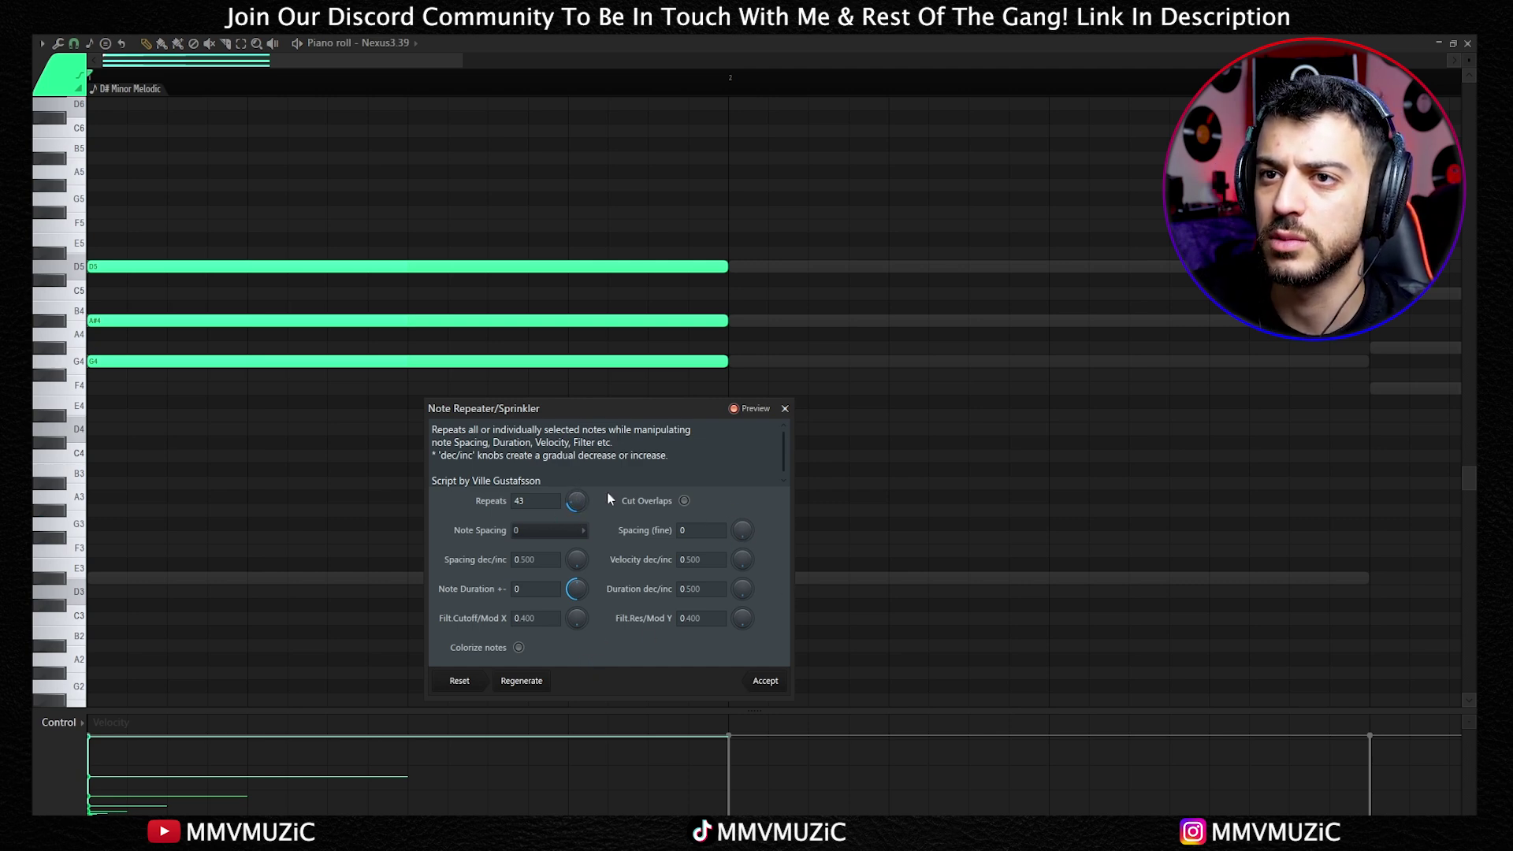
{"action": "left_click", "coordinate": [567, 530]}
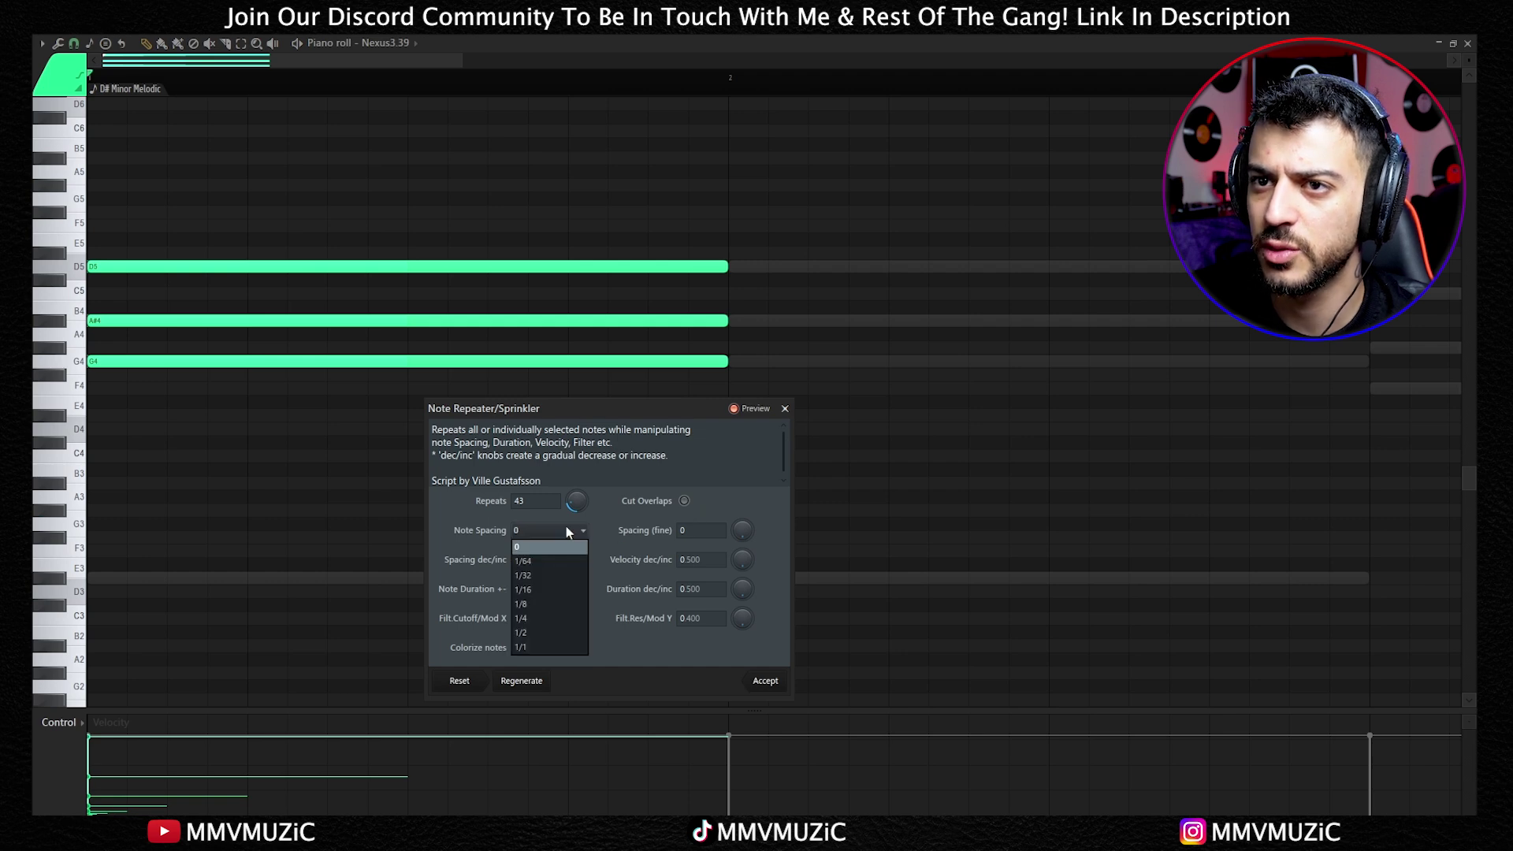
{"action": "left_click", "coordinate": [539, 618]}
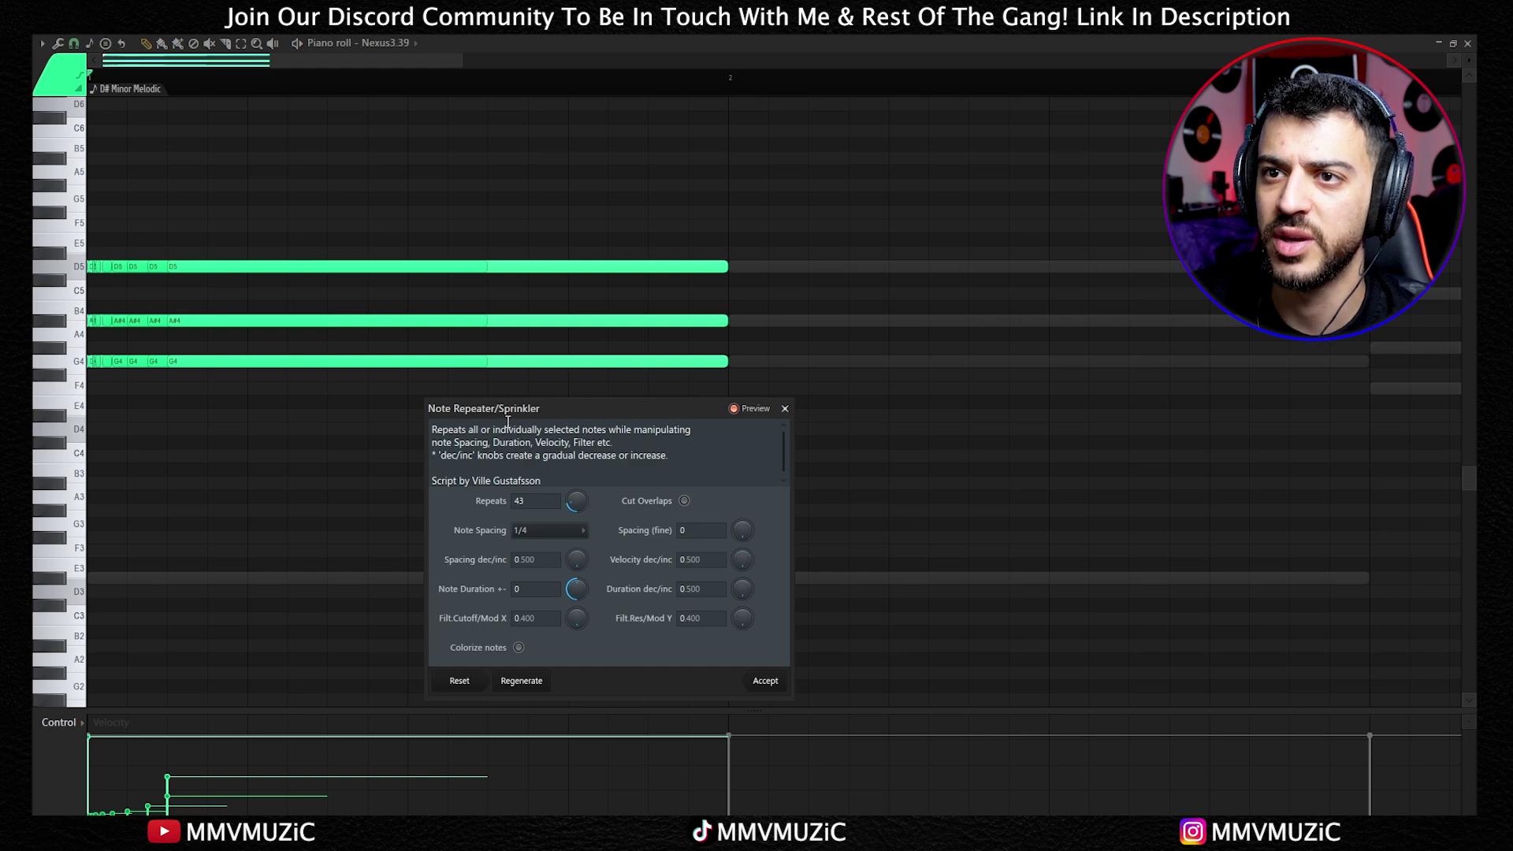
{"action": "left_click_drag", "start_coordinate": [574, 504], "coordinate": [578, 498]}
{"action": "left_click", "coordinate": [576, 539]}
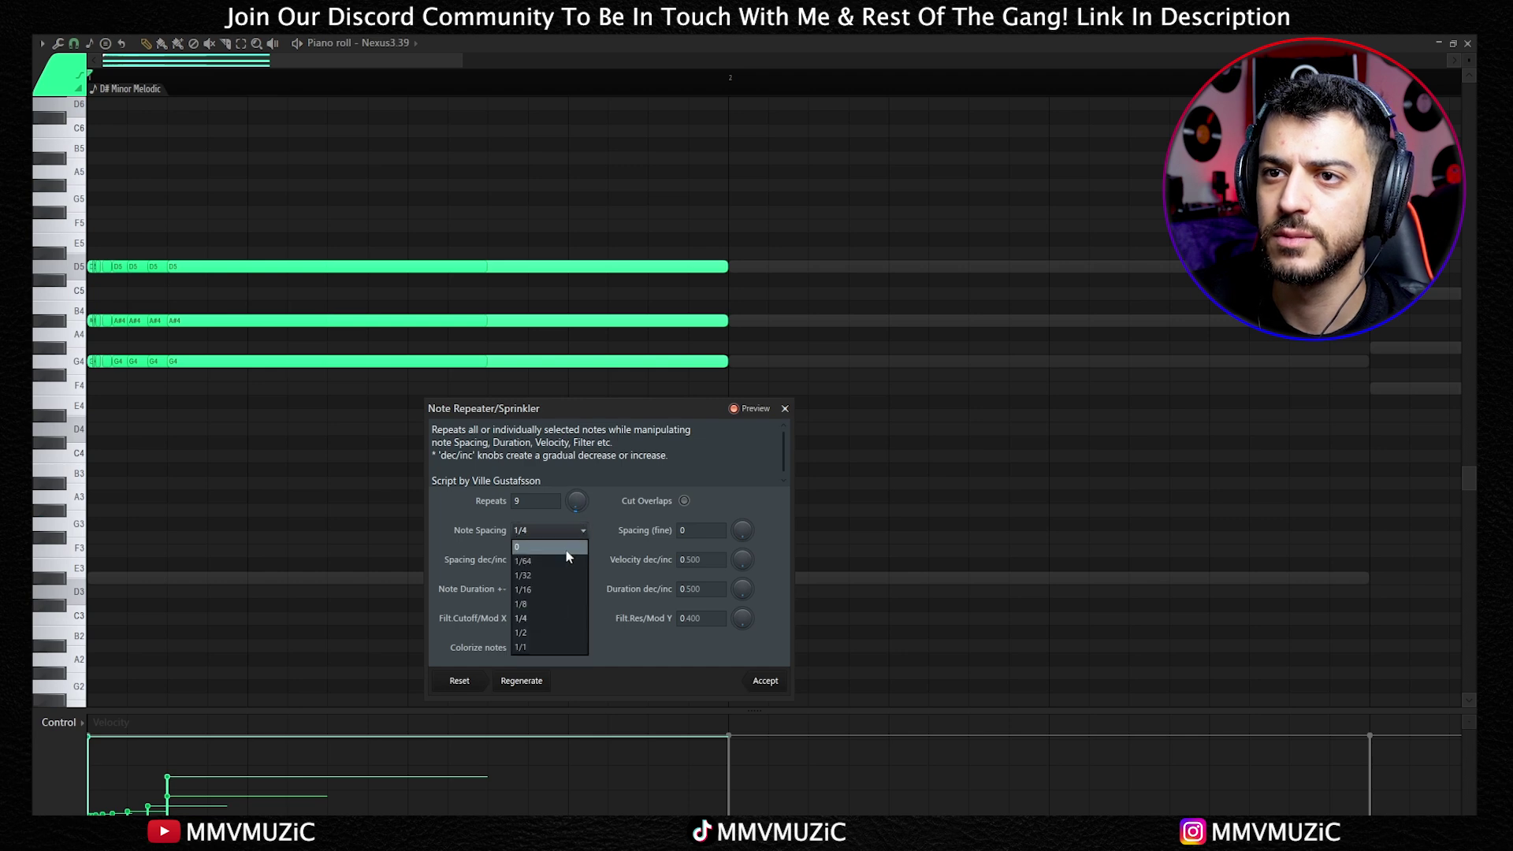
{"action": "left_click", "coordinate": [549, 635]}
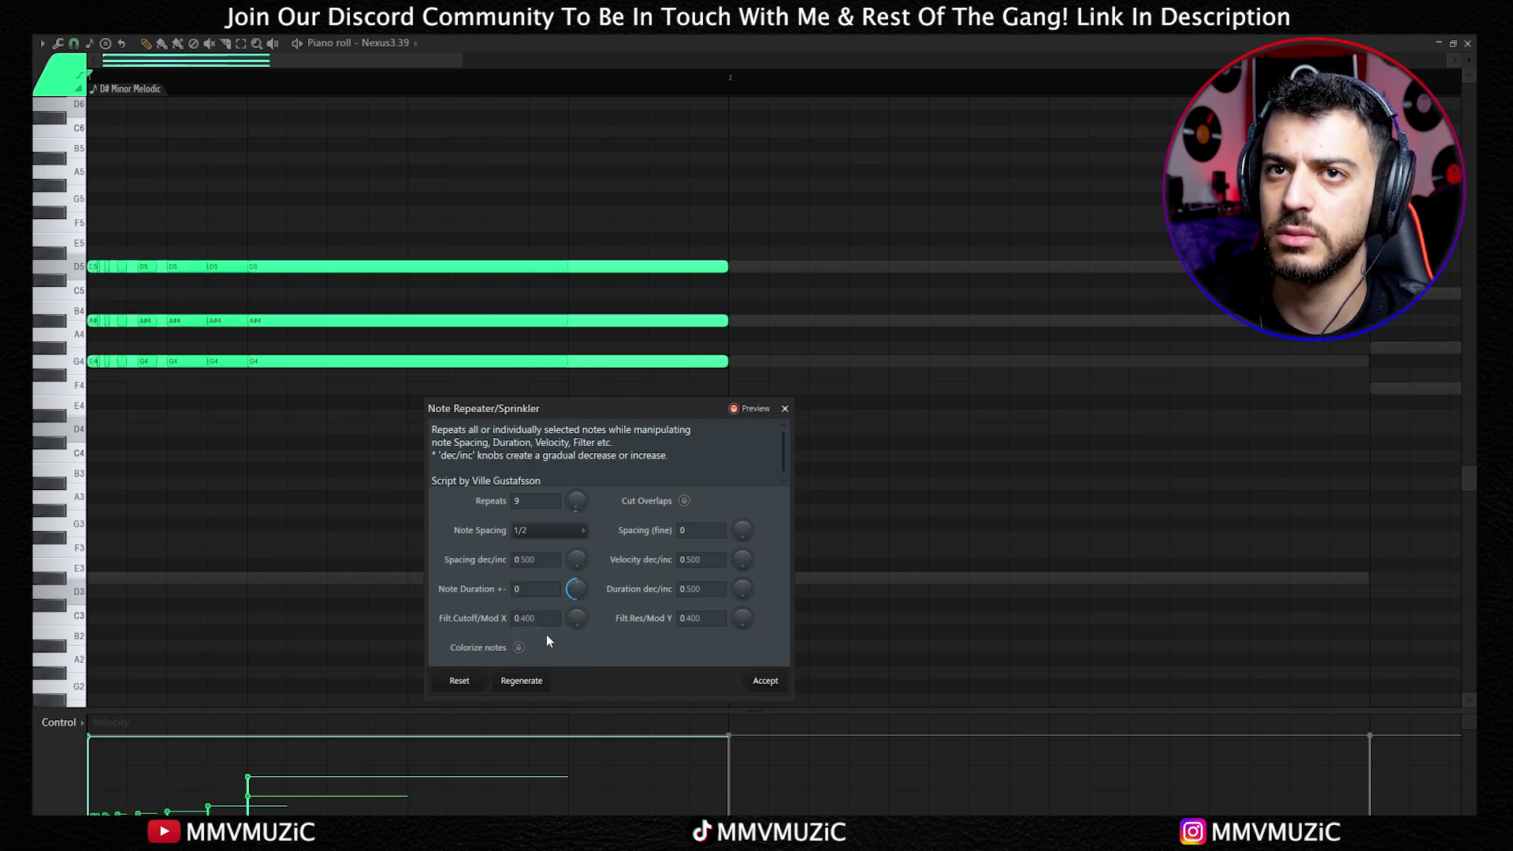
{"action": "left_click", "coordinate": [685, 501]}
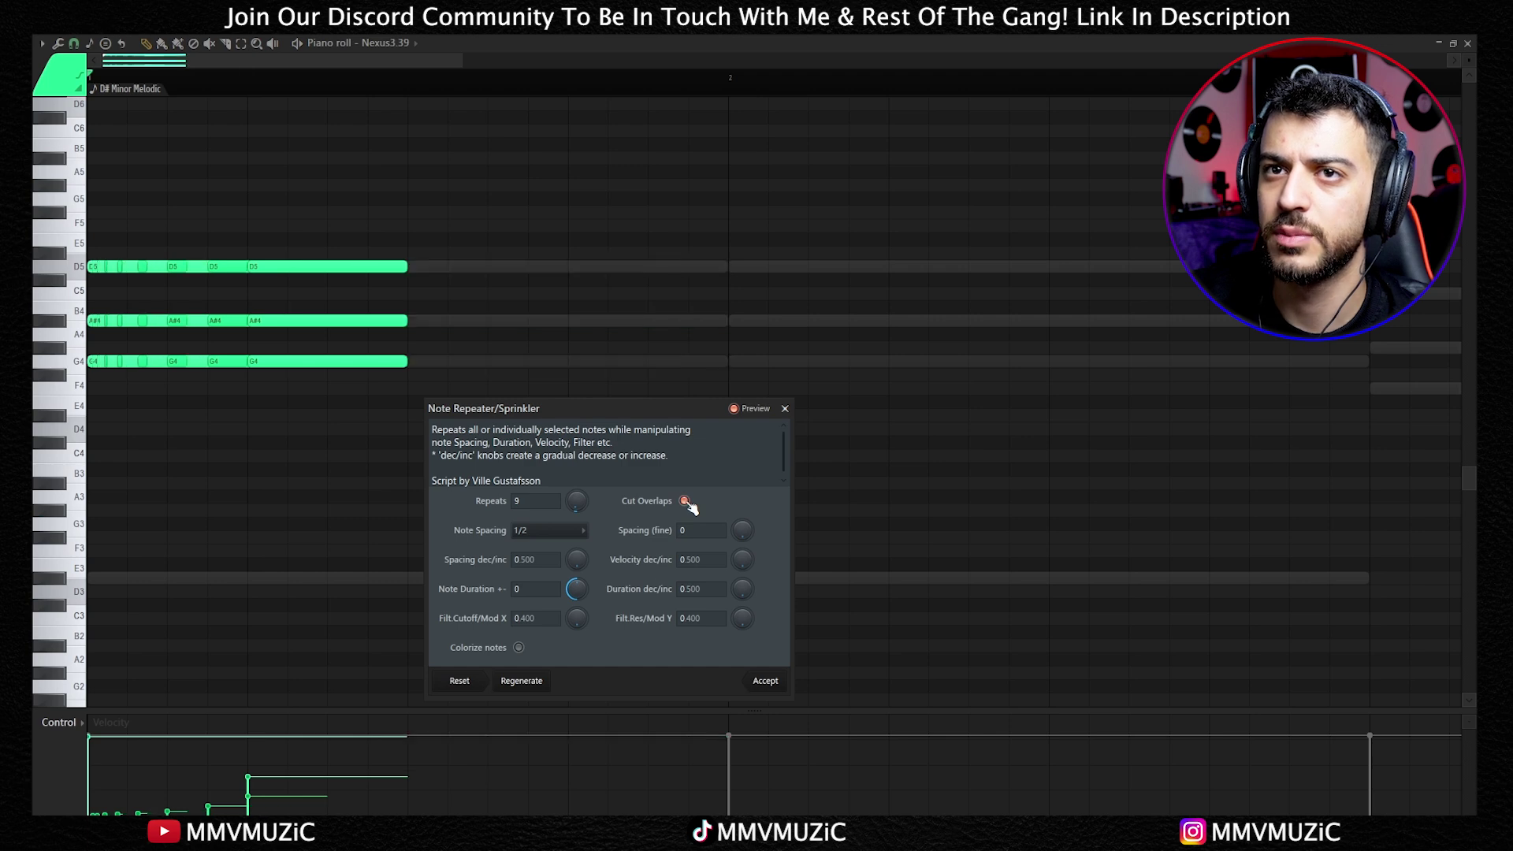
Tune acceleration, shorter repeats with rising velocities and higher filter cutoff, then apply and play.
{"action": "left_click_drag", "start_coordinate": [577, 561], "coordinate": [583, 582]}
{"action": "left_click_drag", "start_coordinate": [743, 560], "coordinate": [745, 564]}
{"action": "left_click_drag", "start_coordinate": [579, 620], "coordinate": [581, 613]}
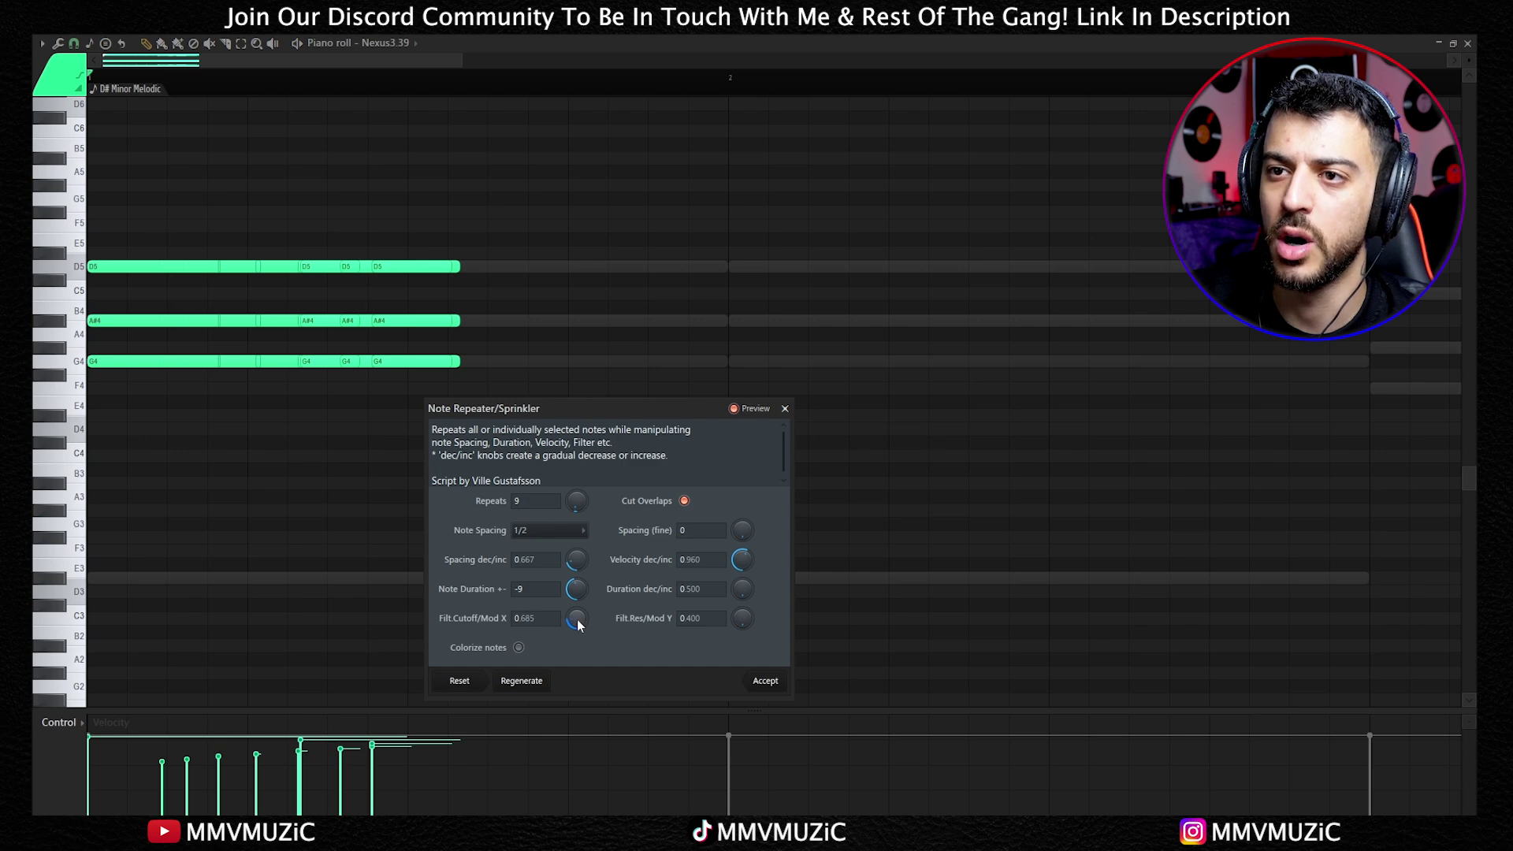
{"action": "key", "text": "Return"}
{"action": "key", "text": "space"}
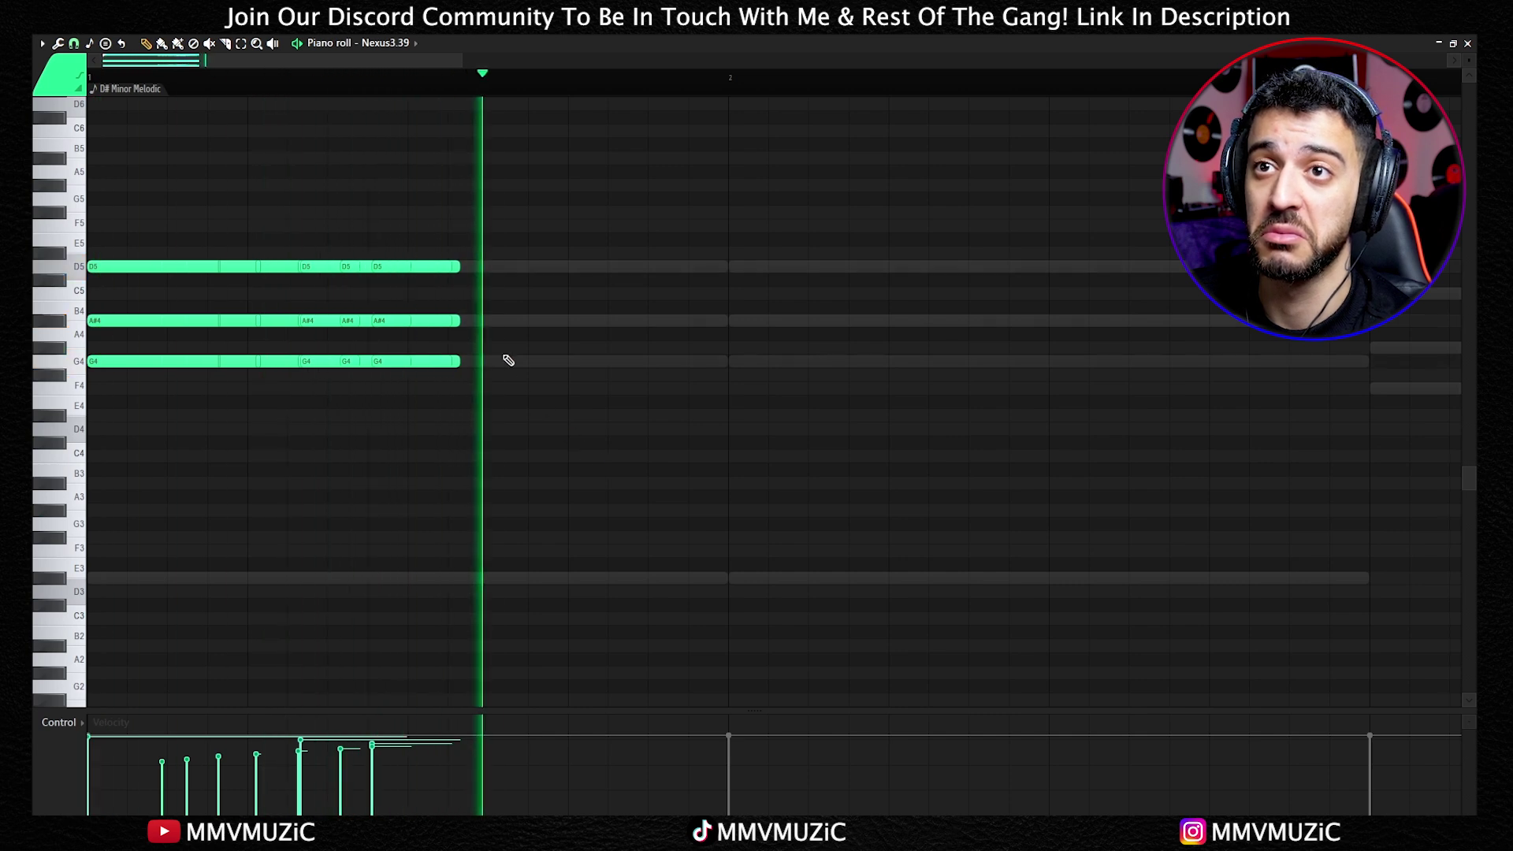
Duplicate the tail stutter notes with Ctrl+B so the pattern reaches bar 2, and preview it.
{"action": "left_click_drag", "start_coordinate": [469, 251], "coordinate": [300, 413]}
{"action": "key", "text": "ctrl+b"}
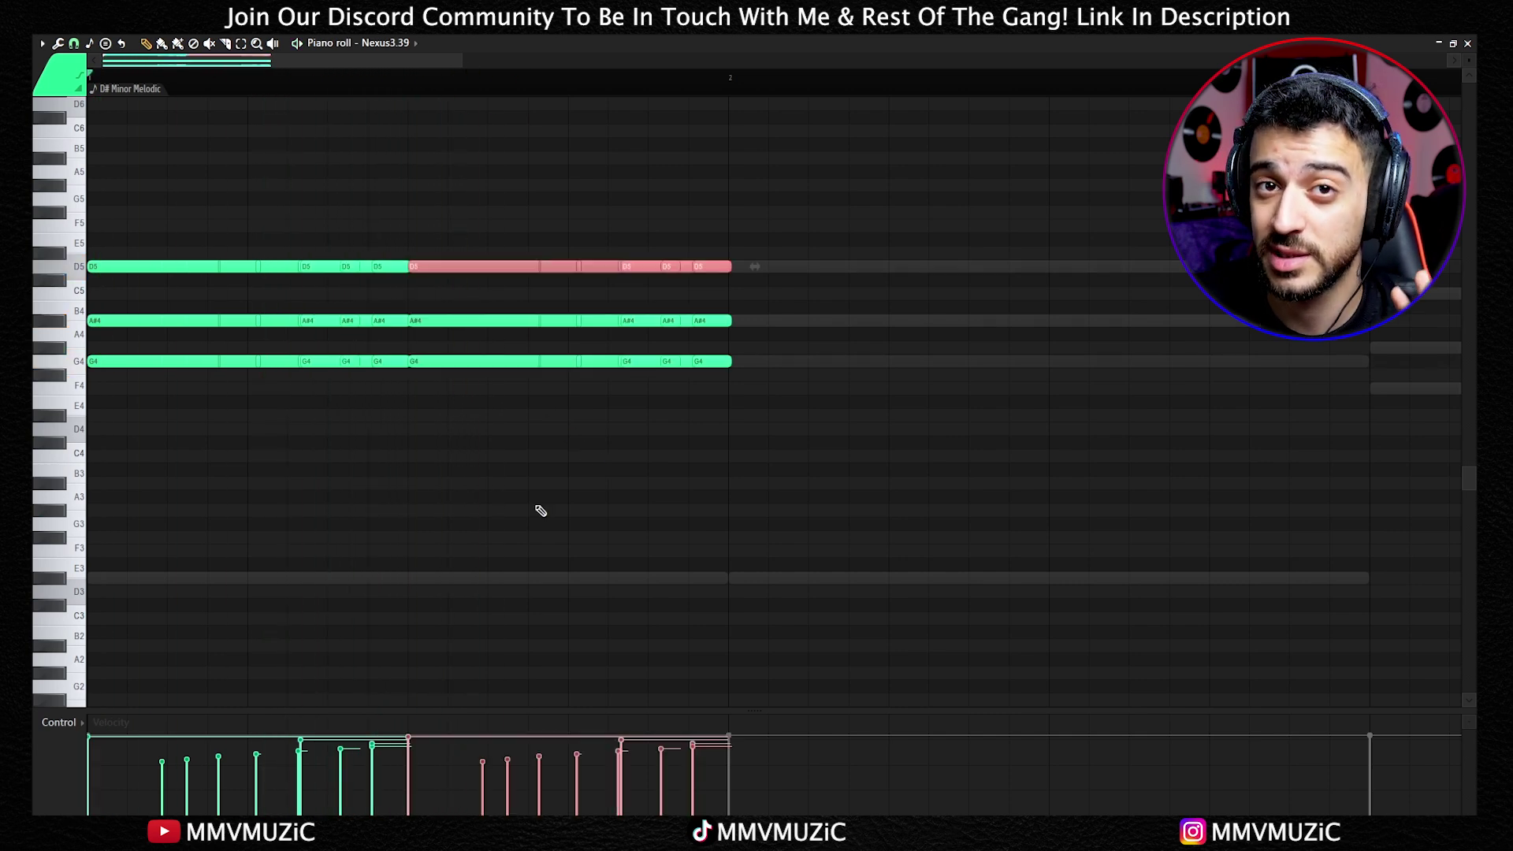
{"action": "key", "text": "space"}
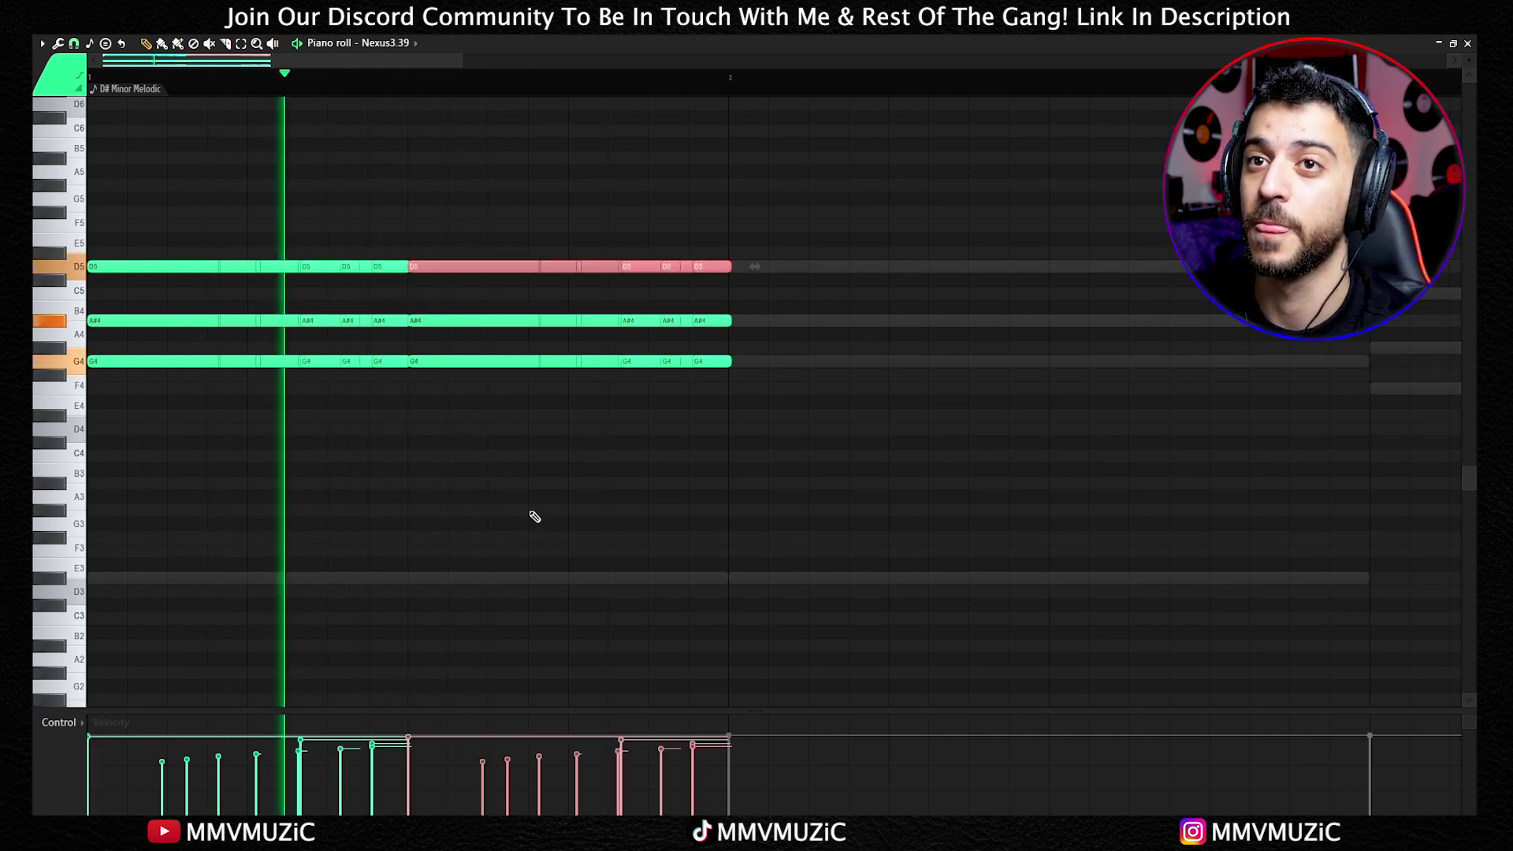
{"action": "key", "text": "space"}
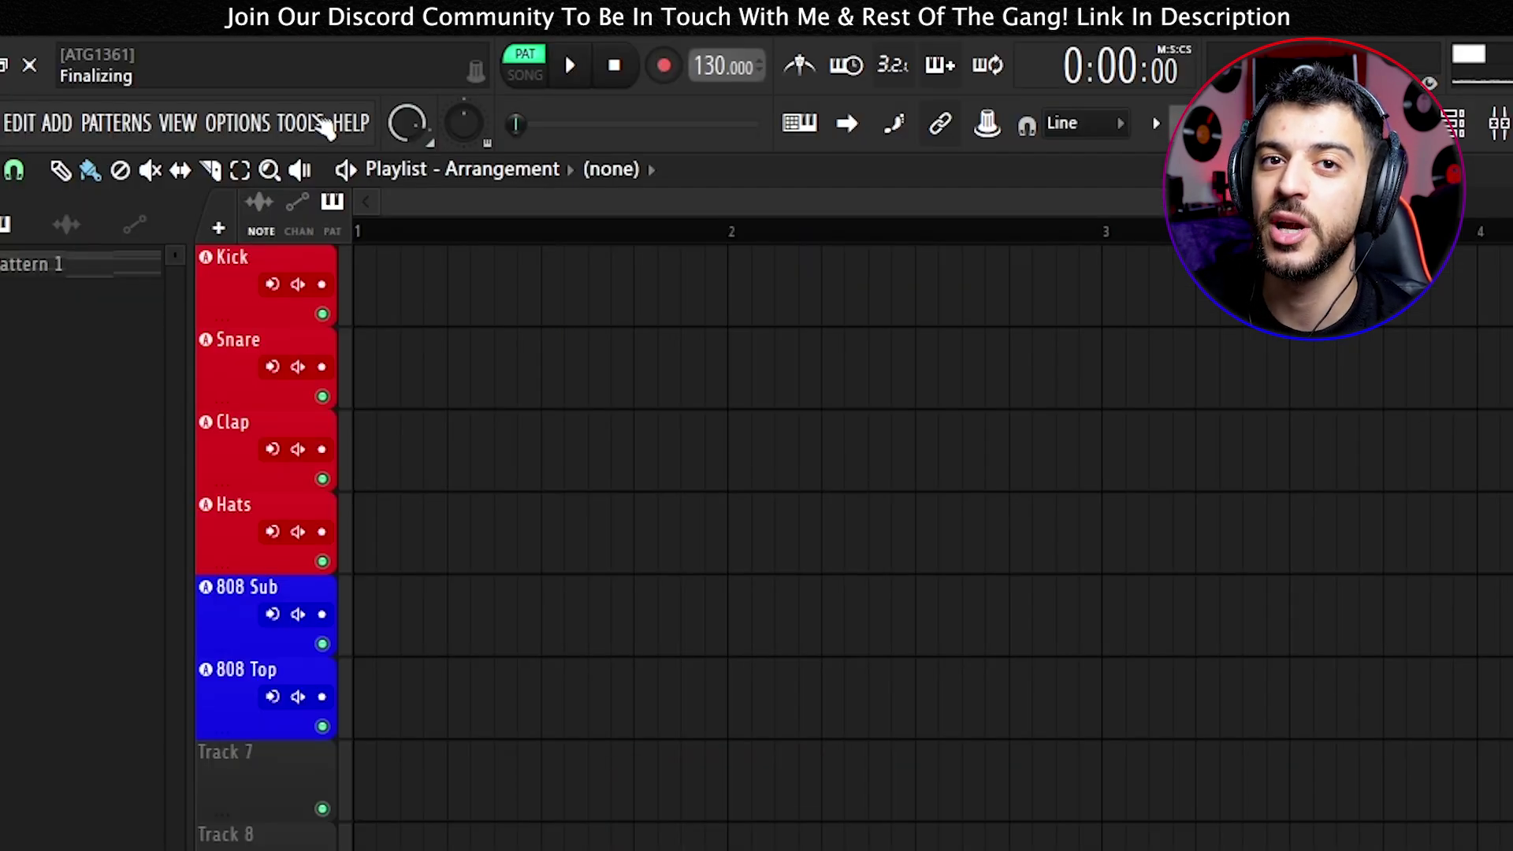
Show the Tools > Macros submenu with options like 'Switch all audio clips to' over the Playlist.
{"action": "left_click", "coordinate": [307, 120]}
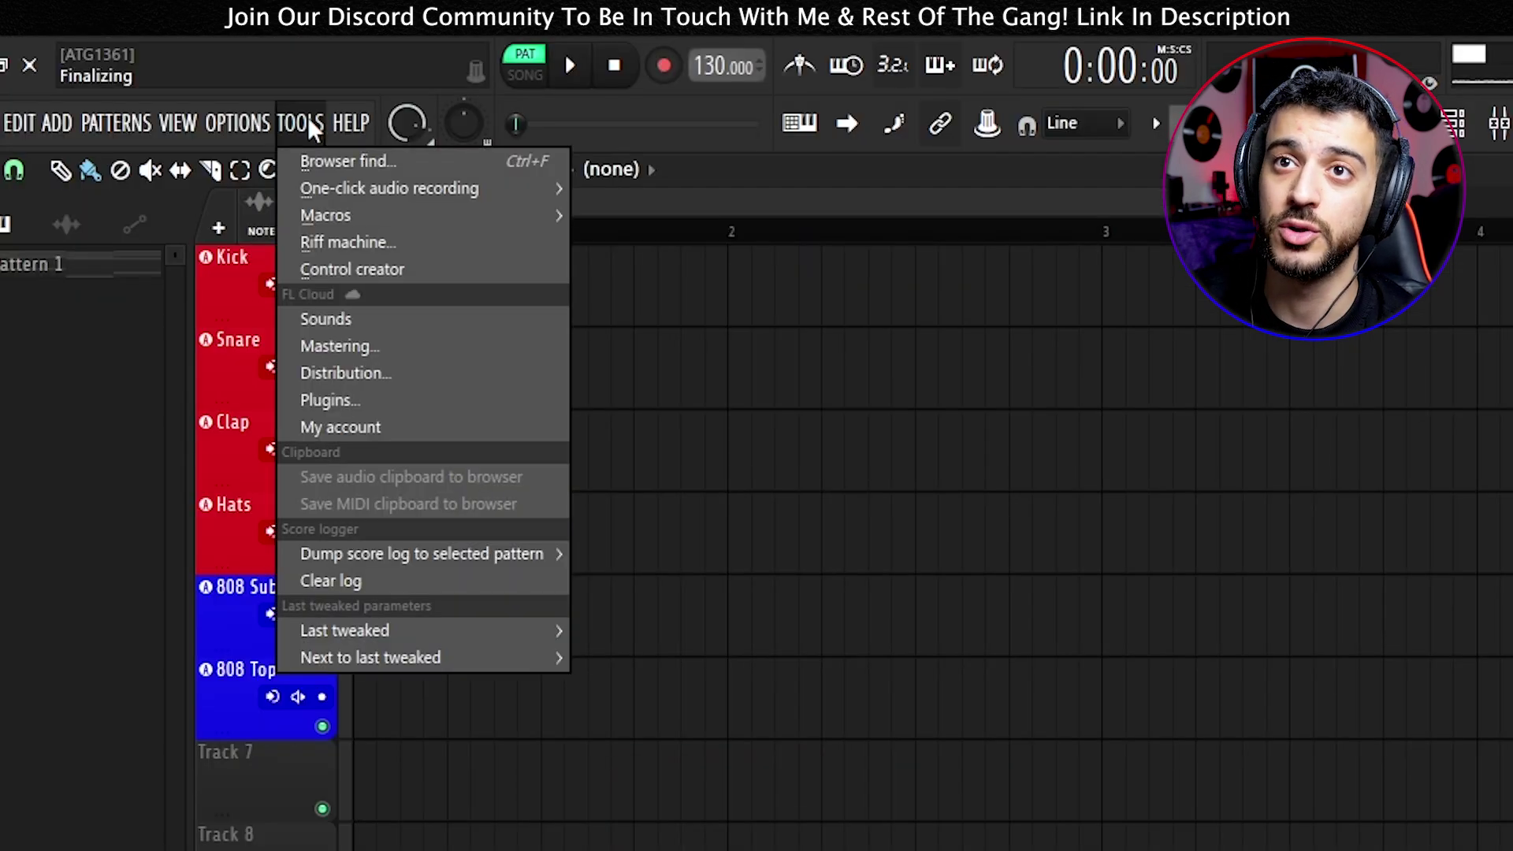
{"action": "mouse_move", "coordinate": [406, 216]}
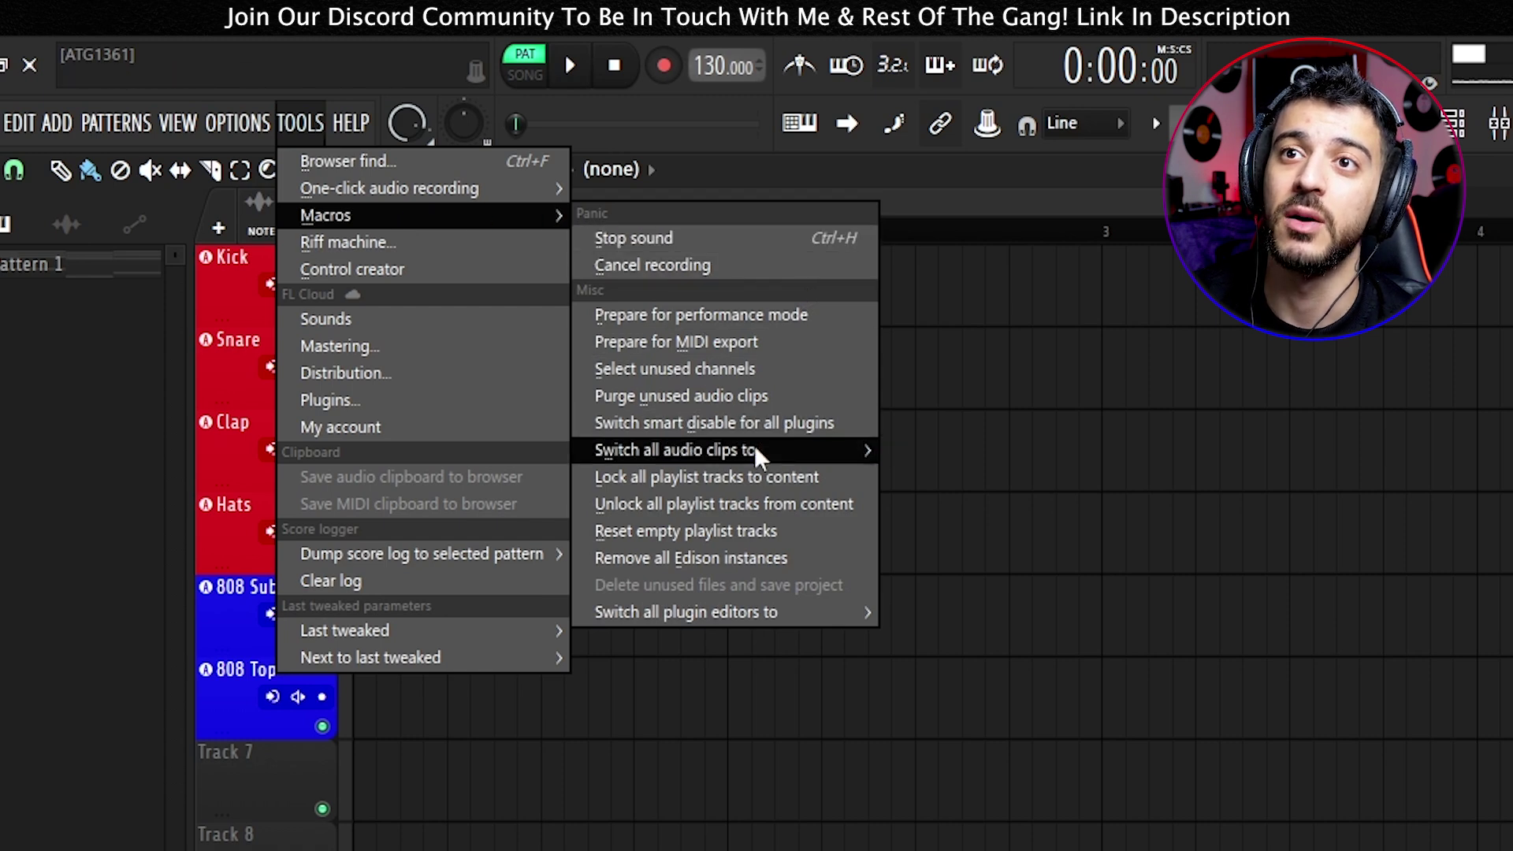
{"action": "mouse_move", "coordinate": [648, 457]}
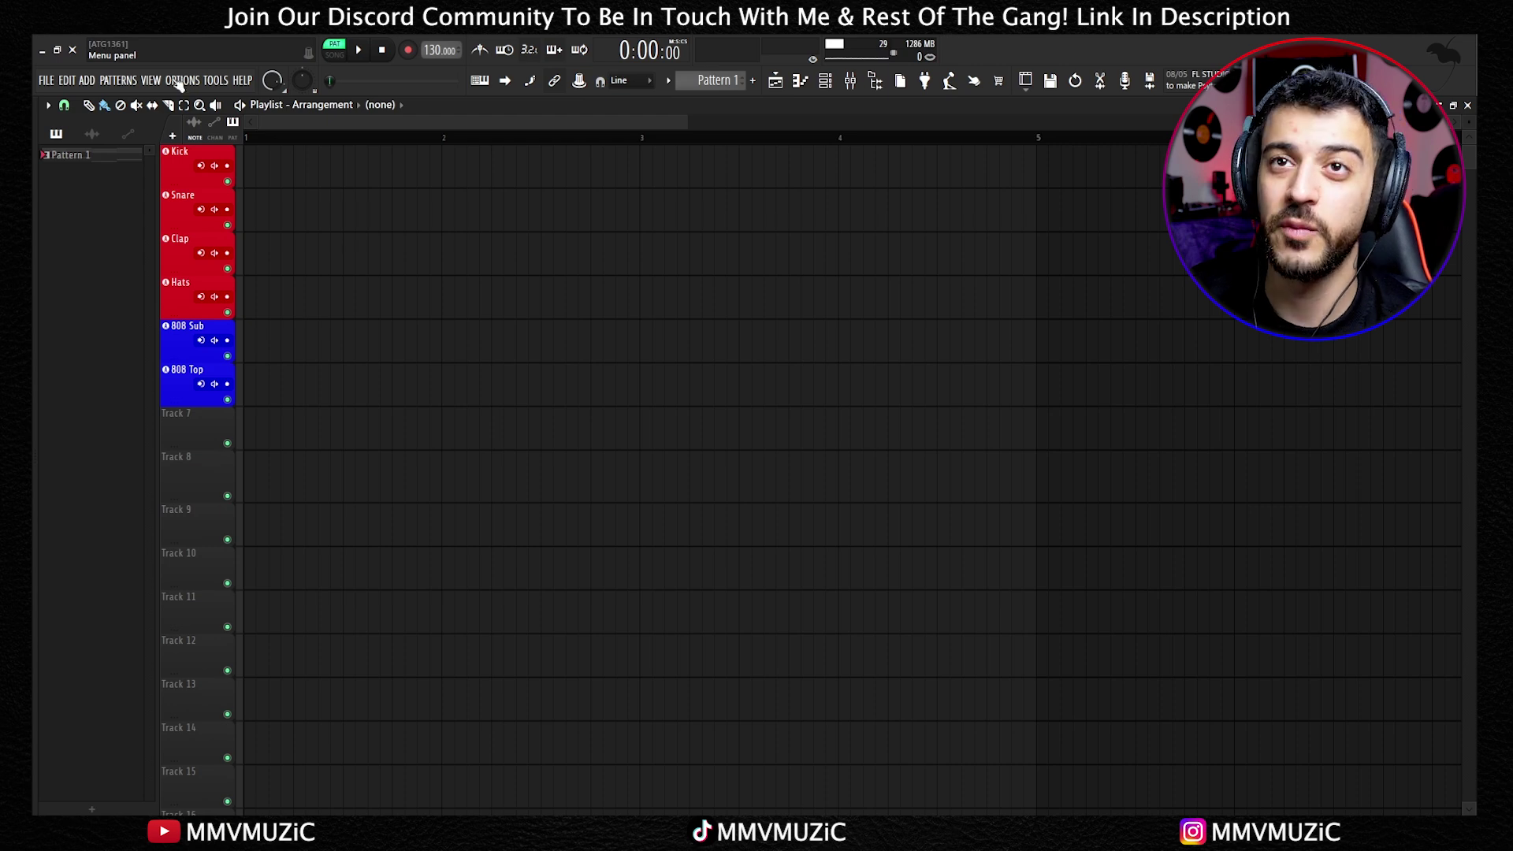
Open the General settings from Options and bring up the Manage shortcuts list.
{"action": "left_click", "coordinate": [177, 85]}
{"action": "left_click", "coordinate": [206, 141]}
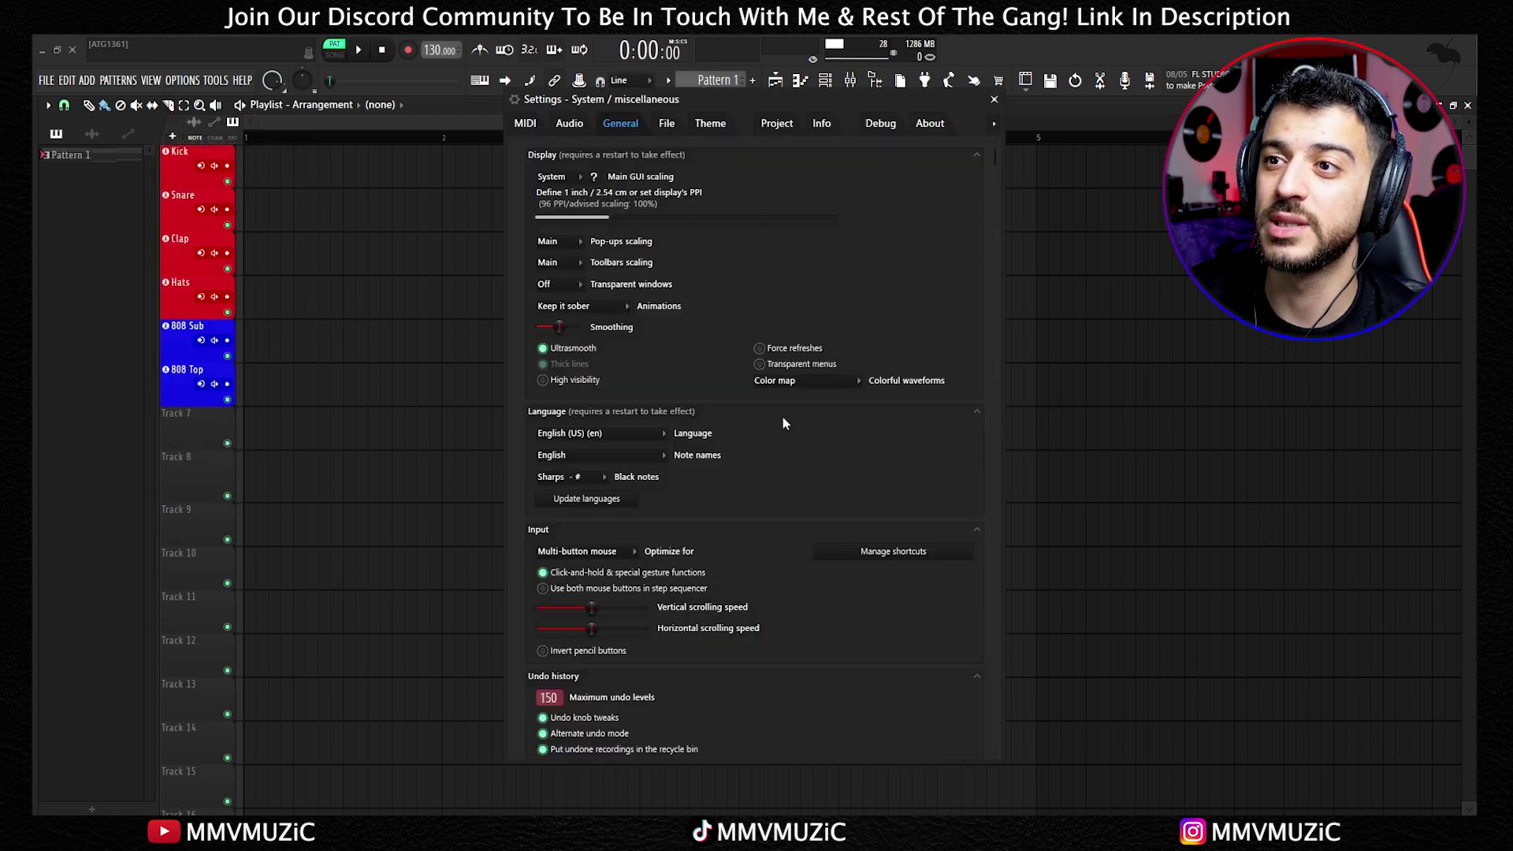
{"action": "scroll", "coordinate": [806, 438], "scroll_direction": "down", "scroll_amount": 3}
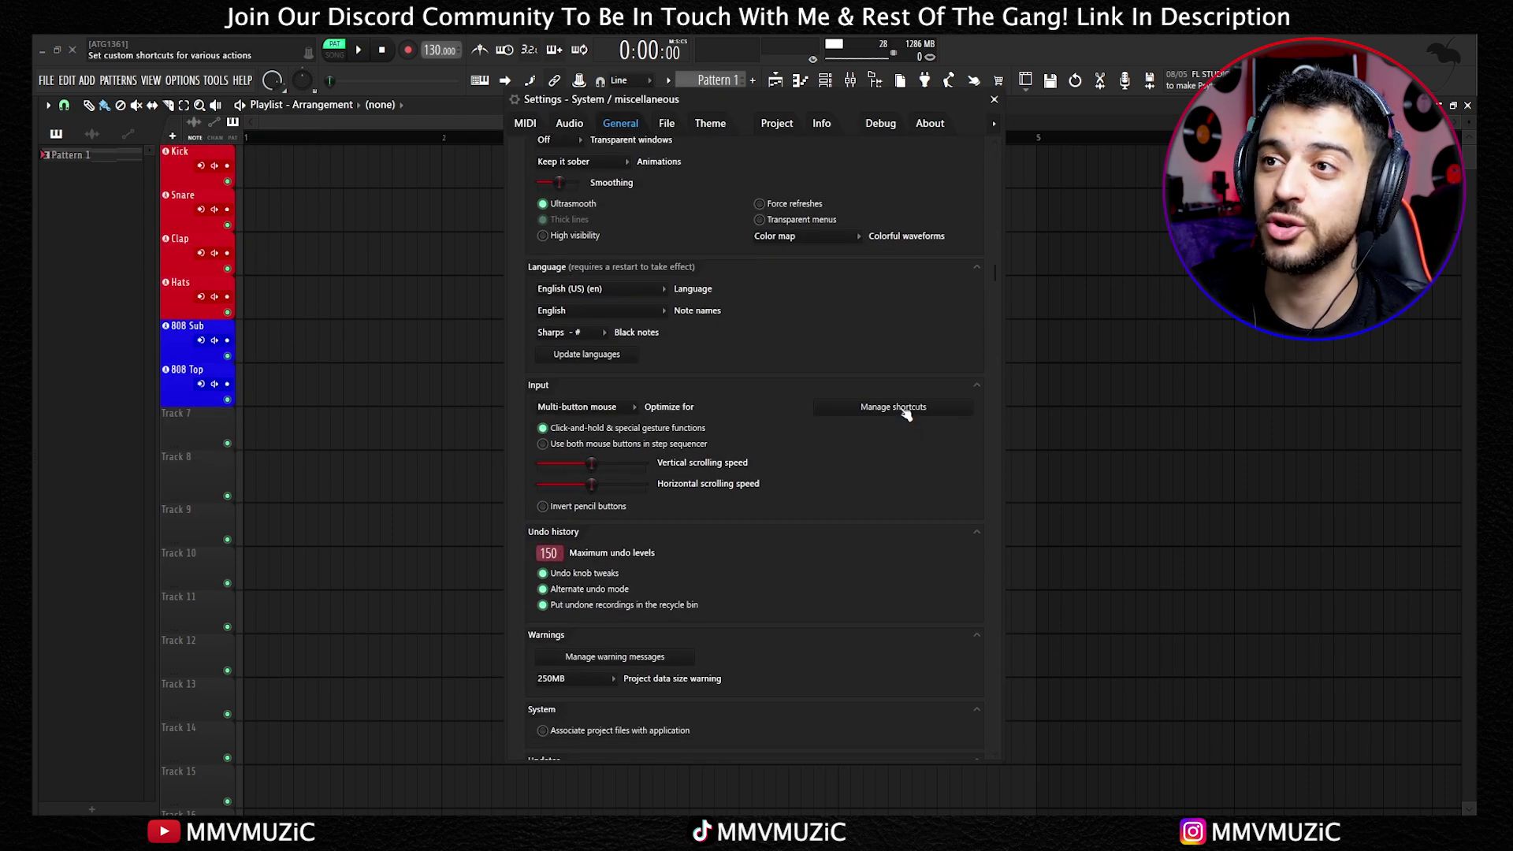
{"action": "left_click", "coordinate": [904, 410]}
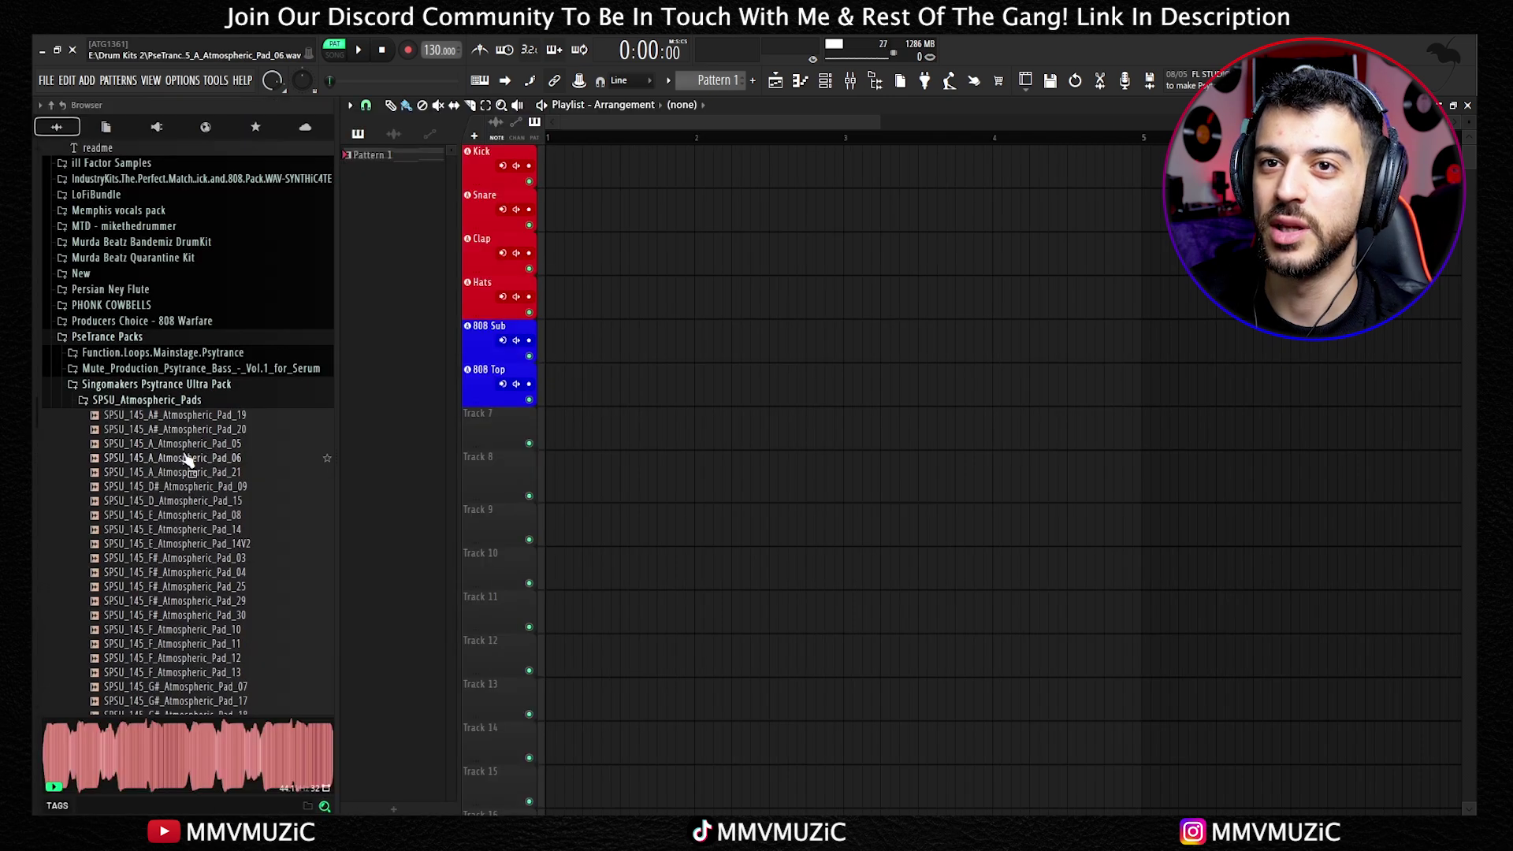
Place SPSU_145_A_Atmospheric_Pad_06 on Track 8 and paint a copy on Track 11.
{"action": "left_click_drag", "start_coordinate": [173, 458], "coordinate": [662, 481]}
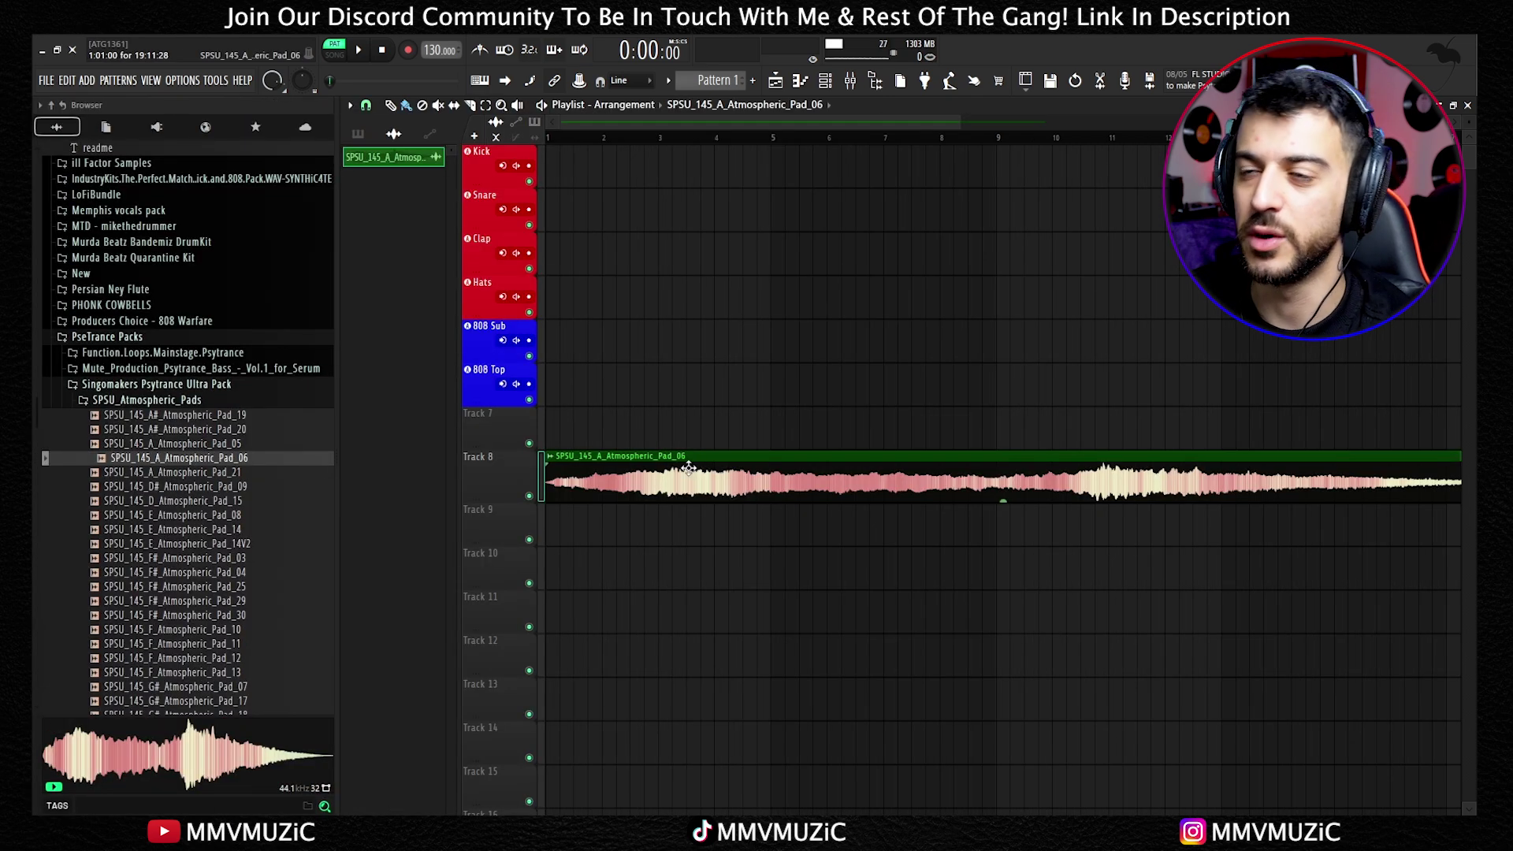
{"action": "scroll", "coordinate": [623, 473], "scroll_direction": "up", "scroll_amount": 1}
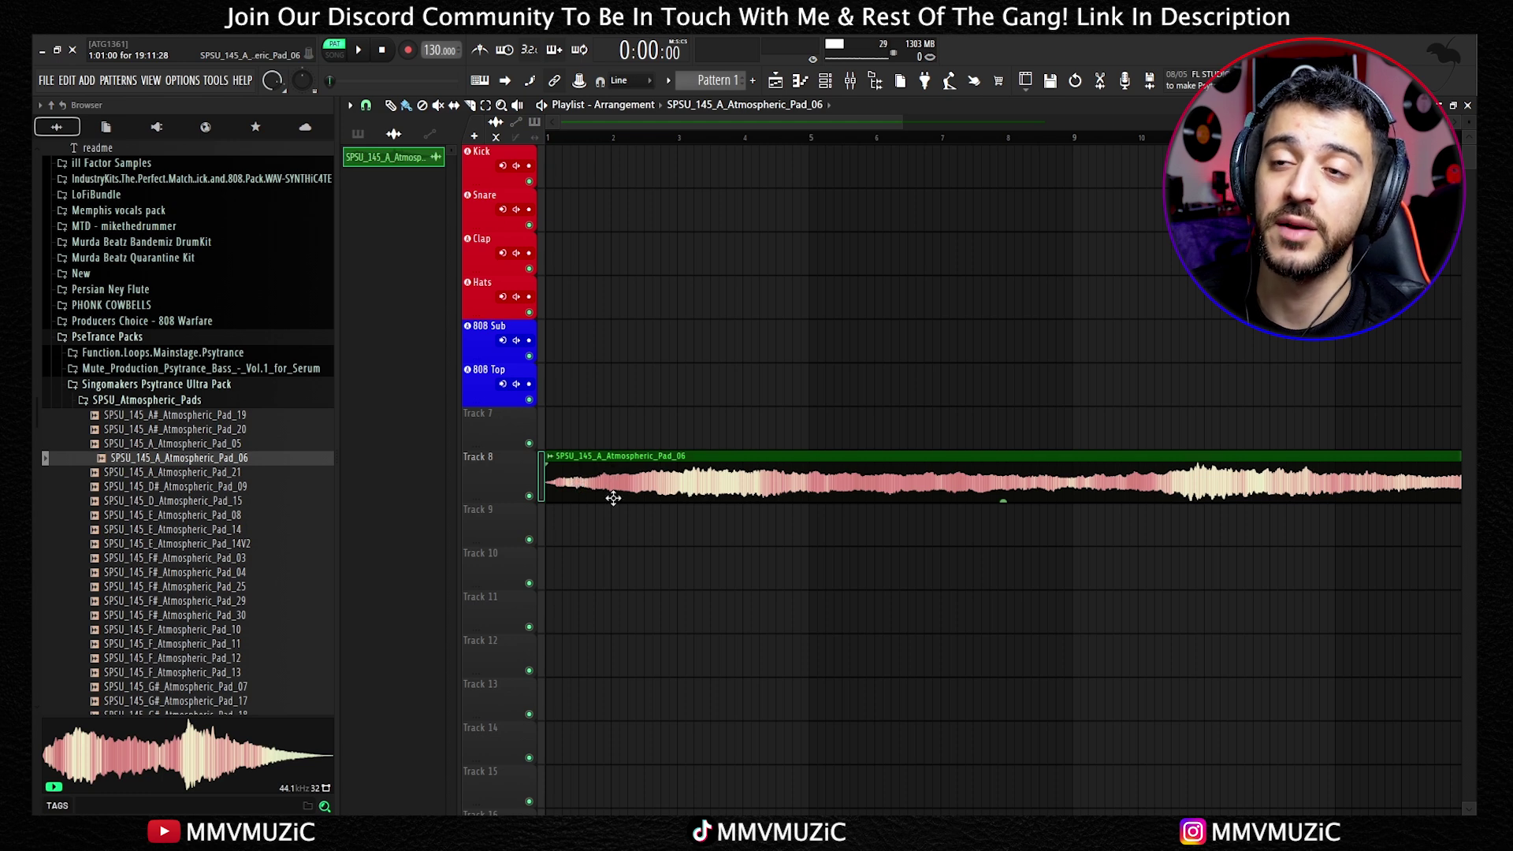
{"action": "left_click", "coordinate": [570, 617]}
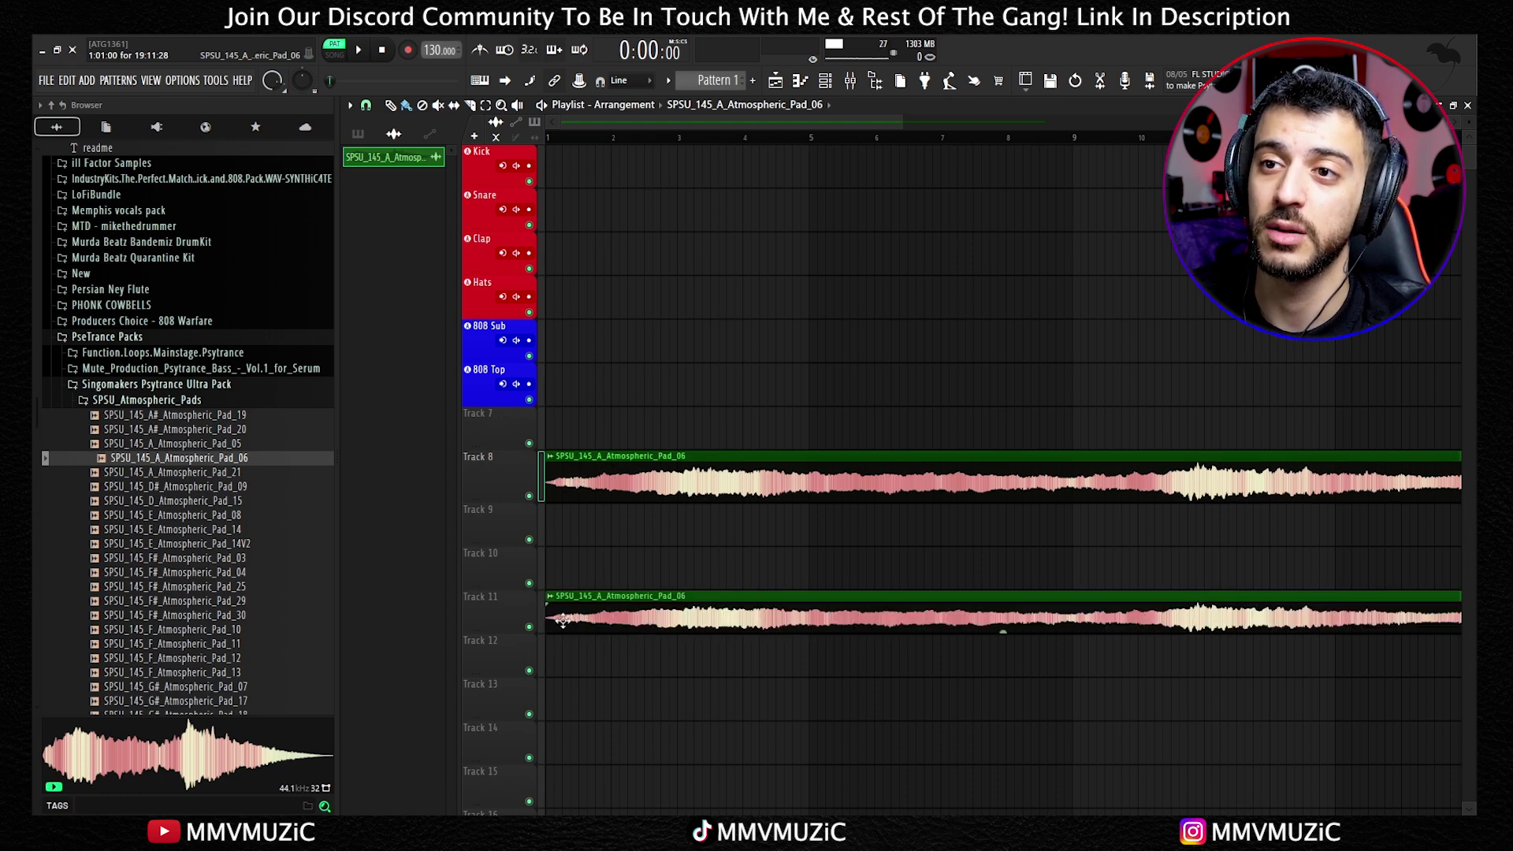
Inspect the Track 11 pad clip's settings and its context menu options.
{"action": "double_click", "coordinate": [649, 609]}
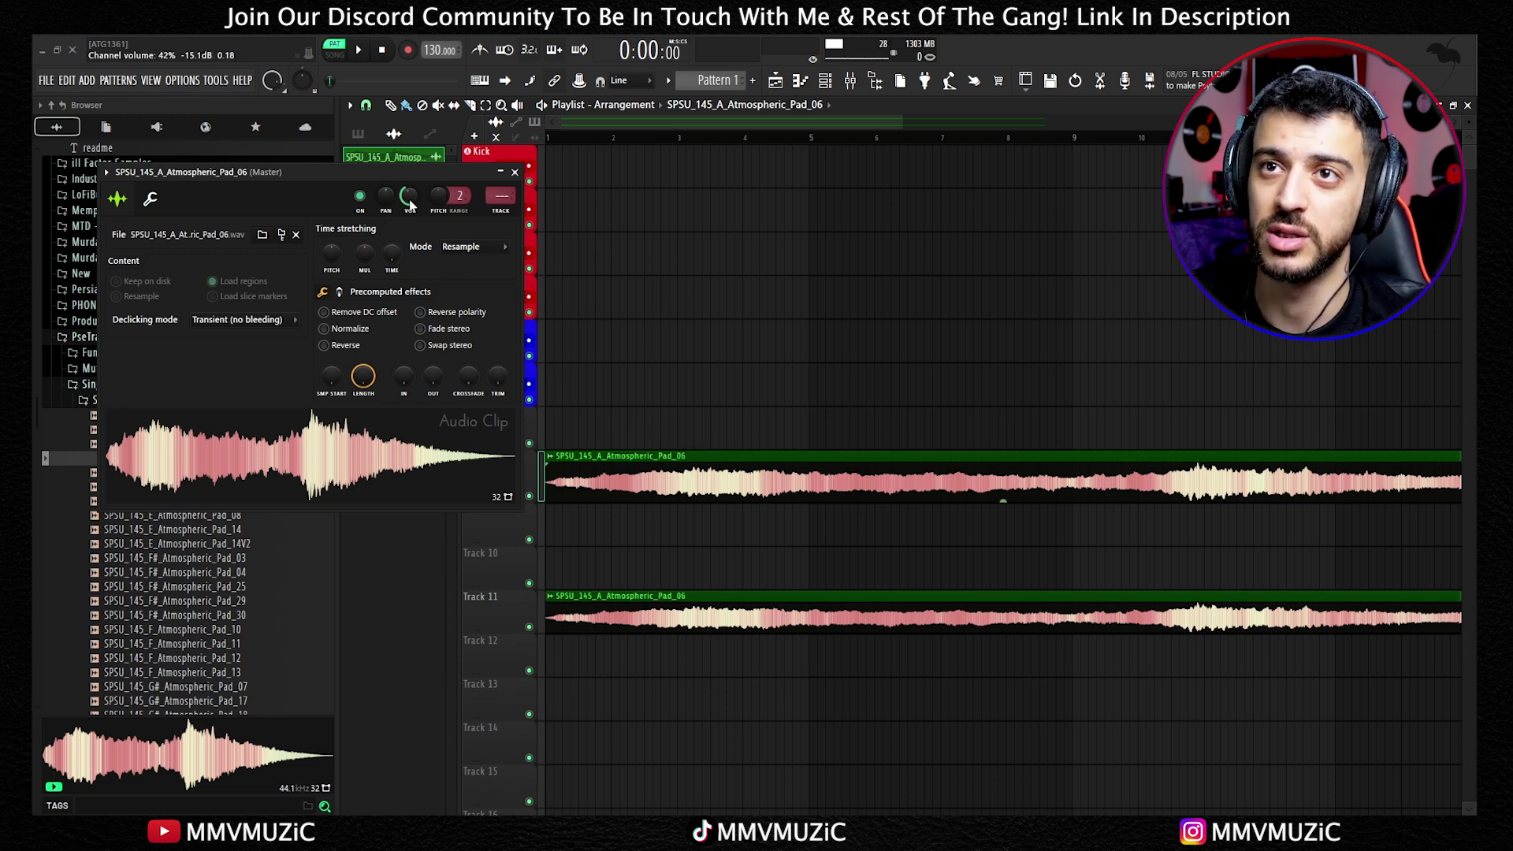
{"action": "scroll", "coordinate": [501, 197], "scroll_direction": "up", "scroll_amount": 4}
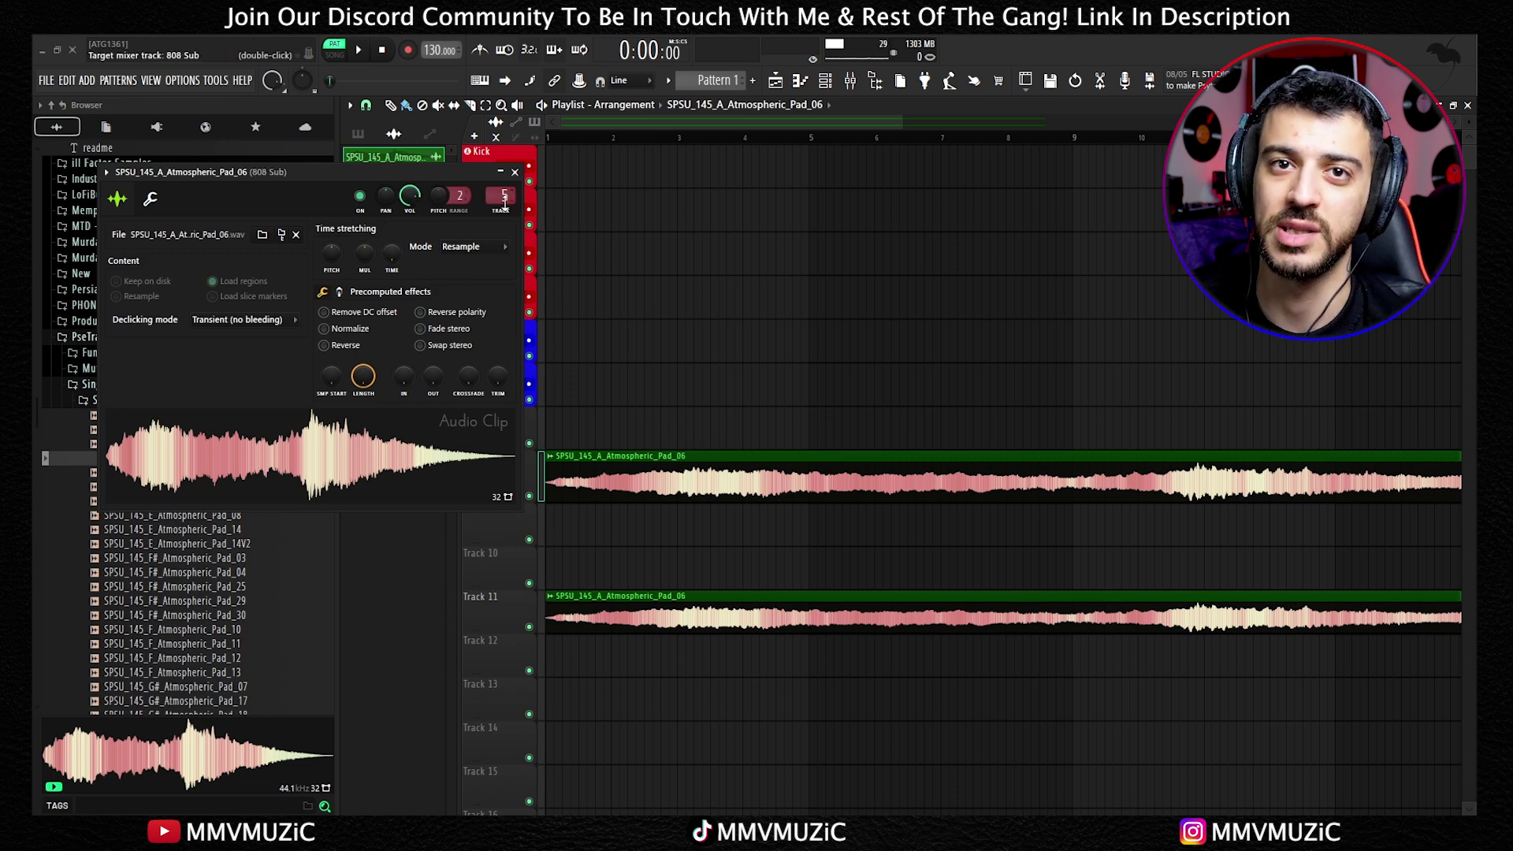
{"action": "left_click", "coordinate": [515, 172]}
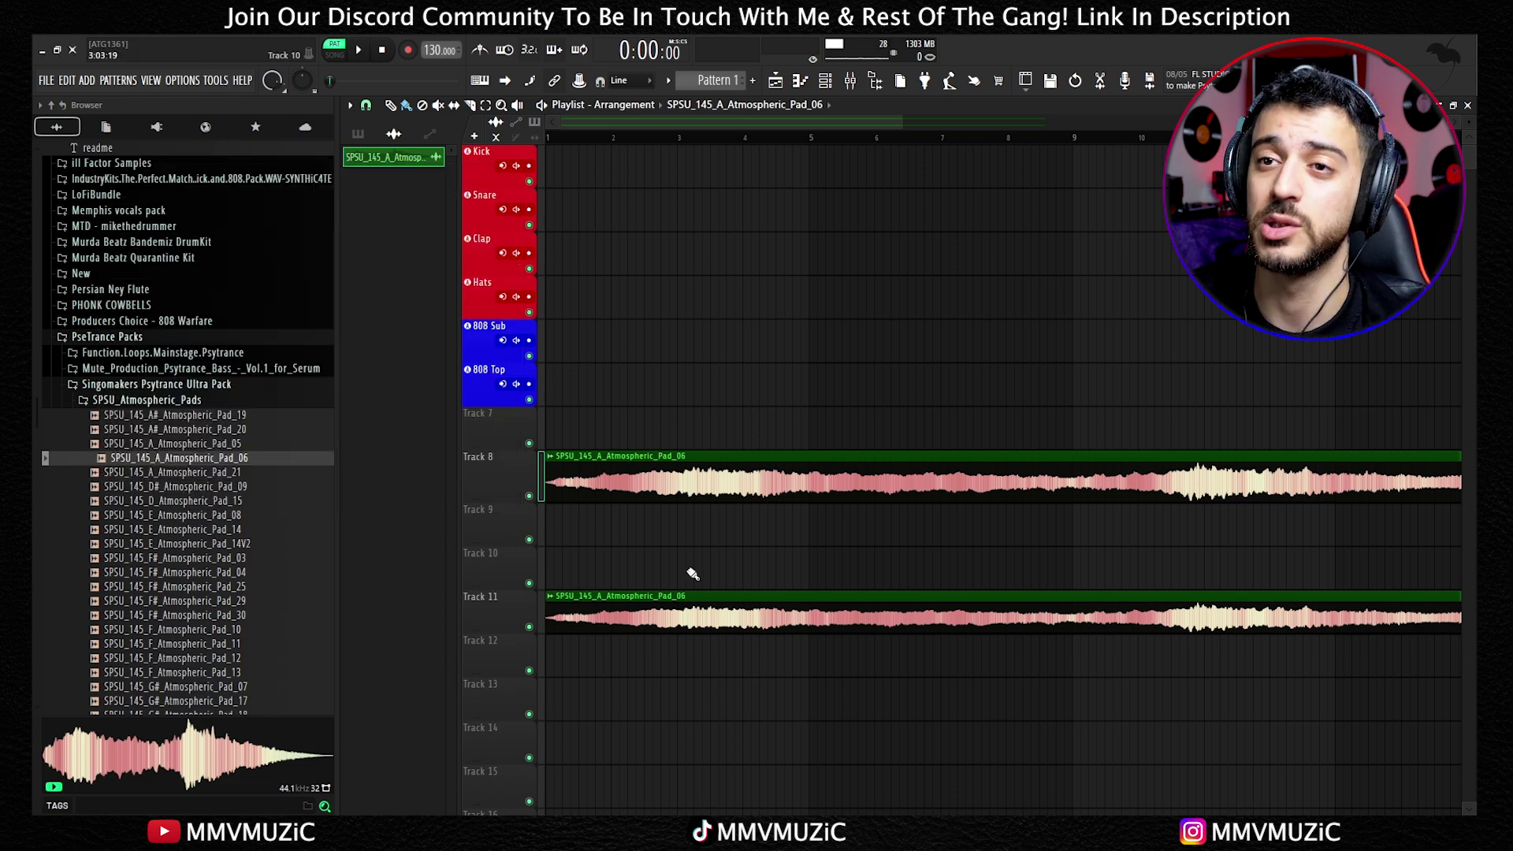
{"action": "left_click_drag", "start_coordinate": [819, 408], "coordinate": [776, 509]}
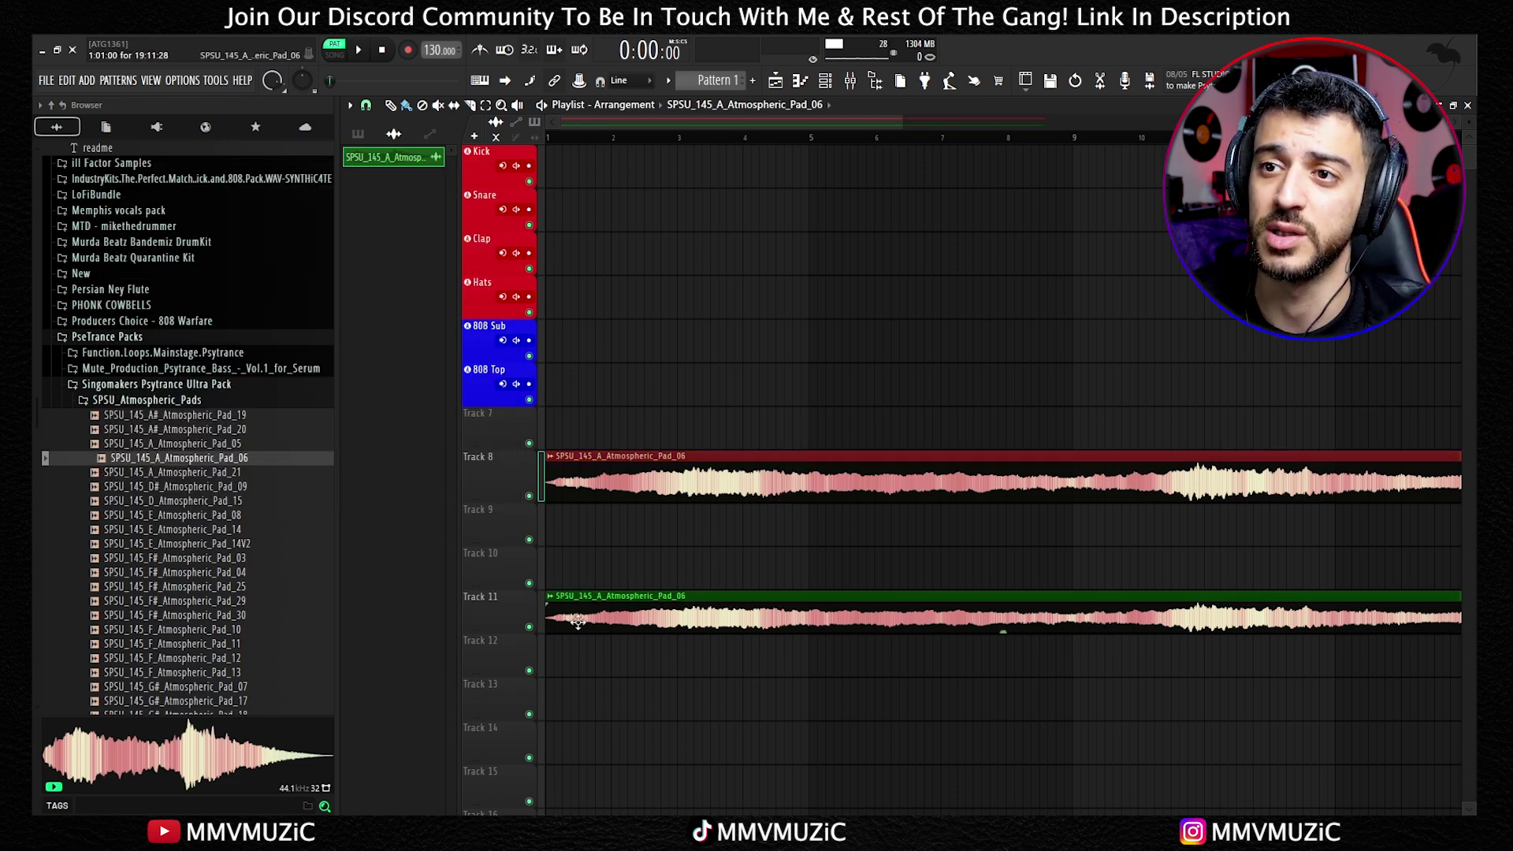
{"action": "left_click", "coordinate": [556, 604]}
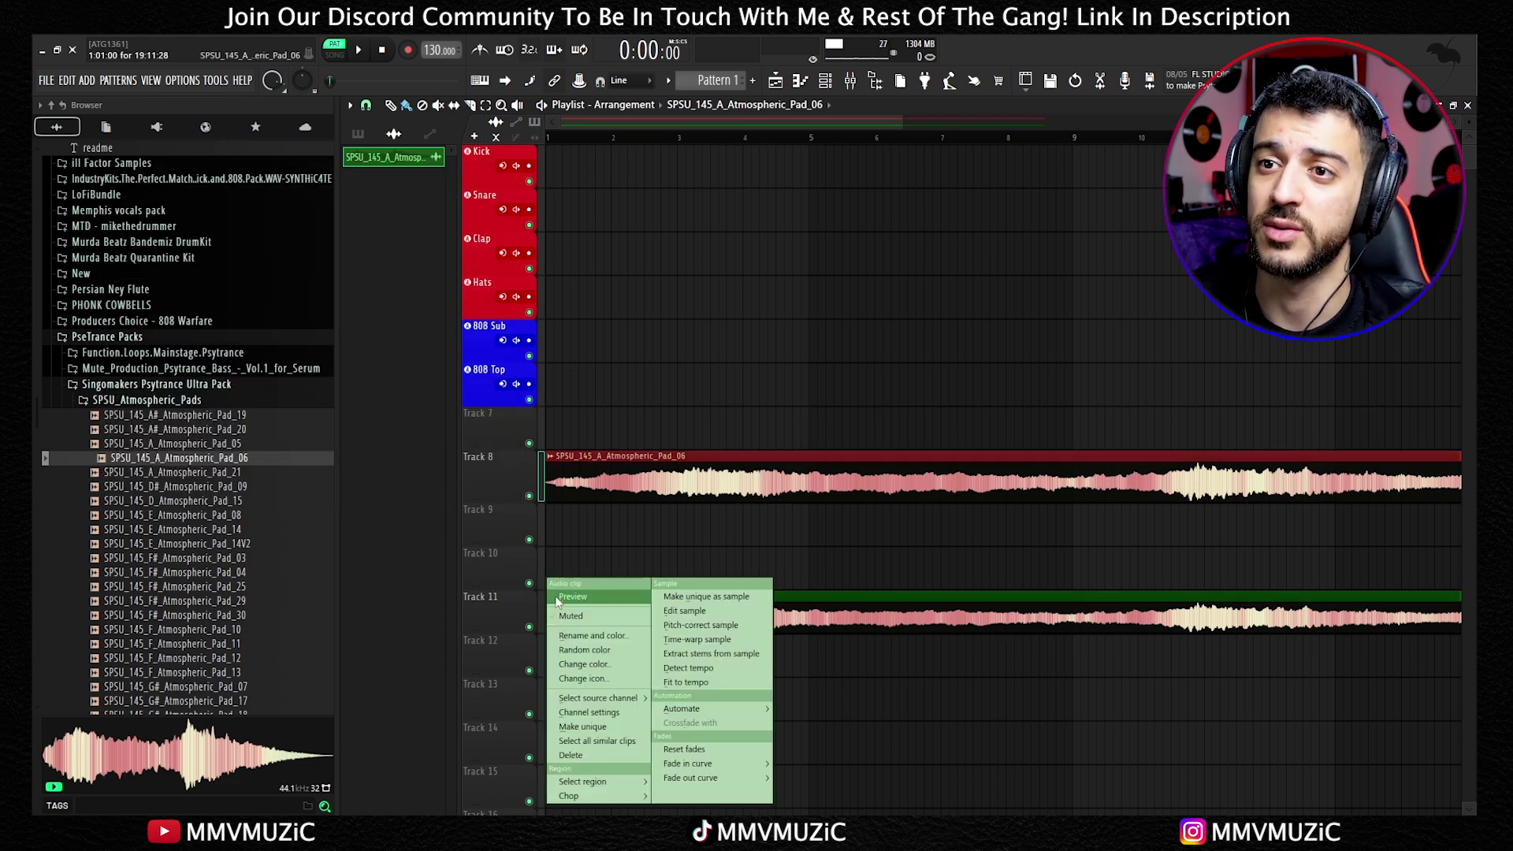
{"action": "left_click", "coordinate": [582, 726]}
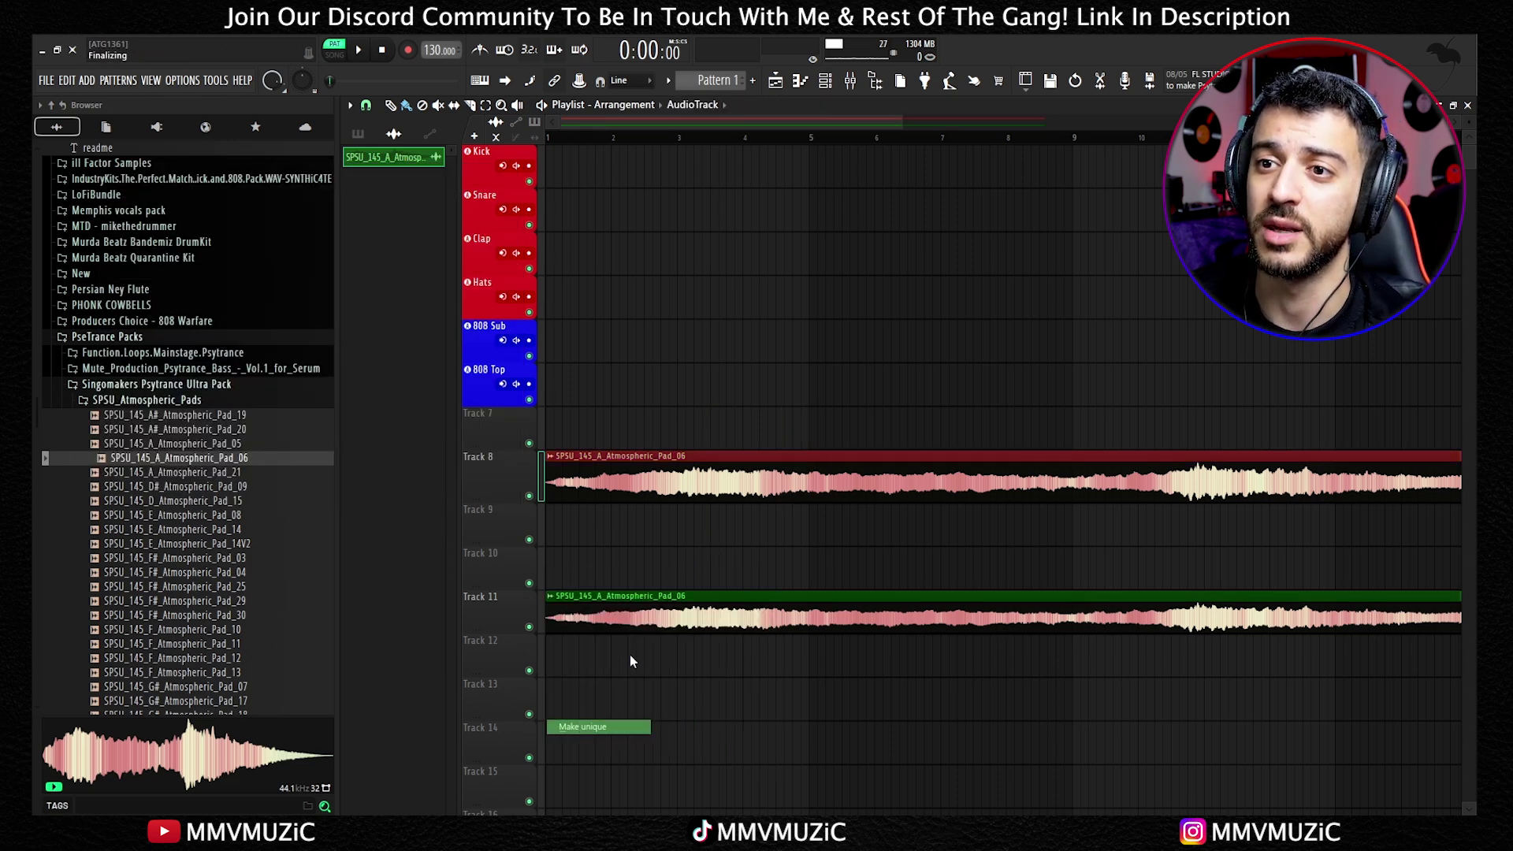
Replace the Track 11 pad with one on Track 10 and add Pad_29, Pad_12 and Pad_07 clips.
{"action": "right_click", "coordinate": [662, 620]}
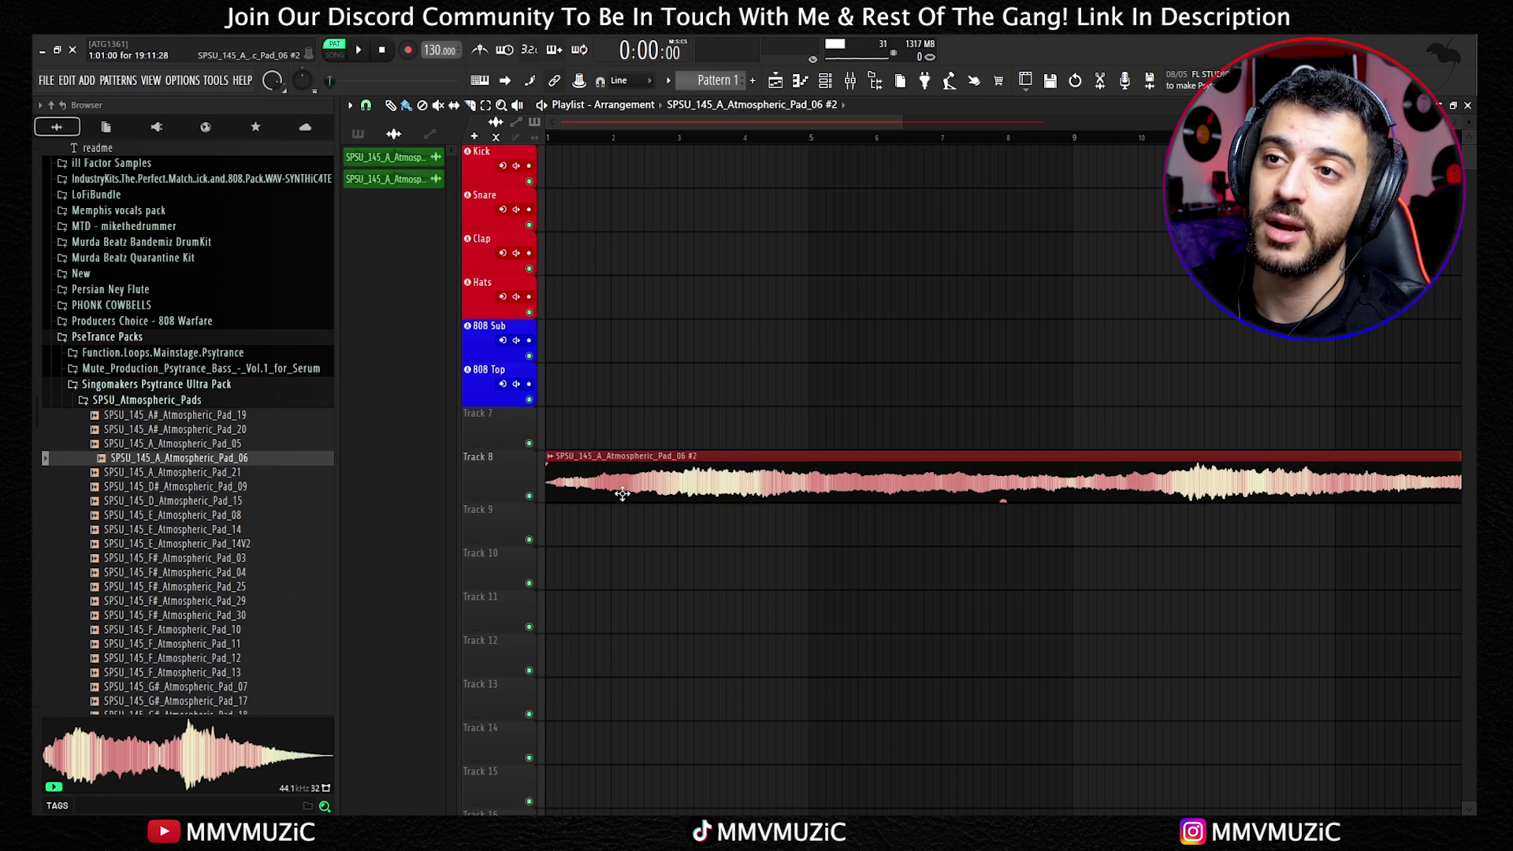
{"action": "left_click", "coordinate": [618, 571]}
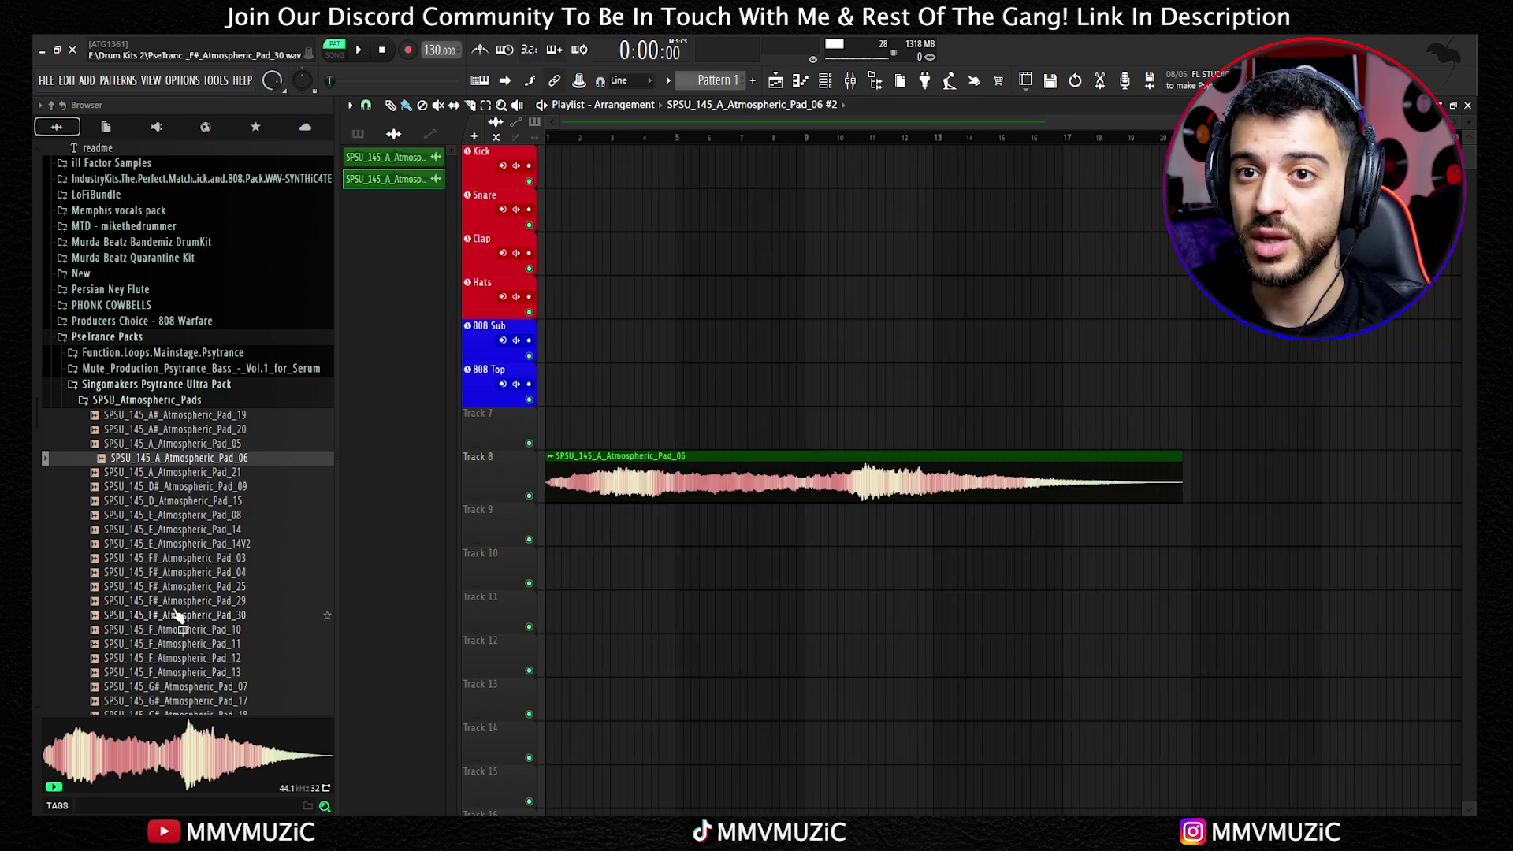
{"action": "left_click_drag", "start_coordinate": [175, 601], "coordinate": [784, 654]}
{"action": "left_click_drag", "start_coordinate": [175, 658], "coordinate": [623, 573]}
{"action": "left_click_drag", "start_coordinate": [236, 686], "coordinate": [681, 417]}
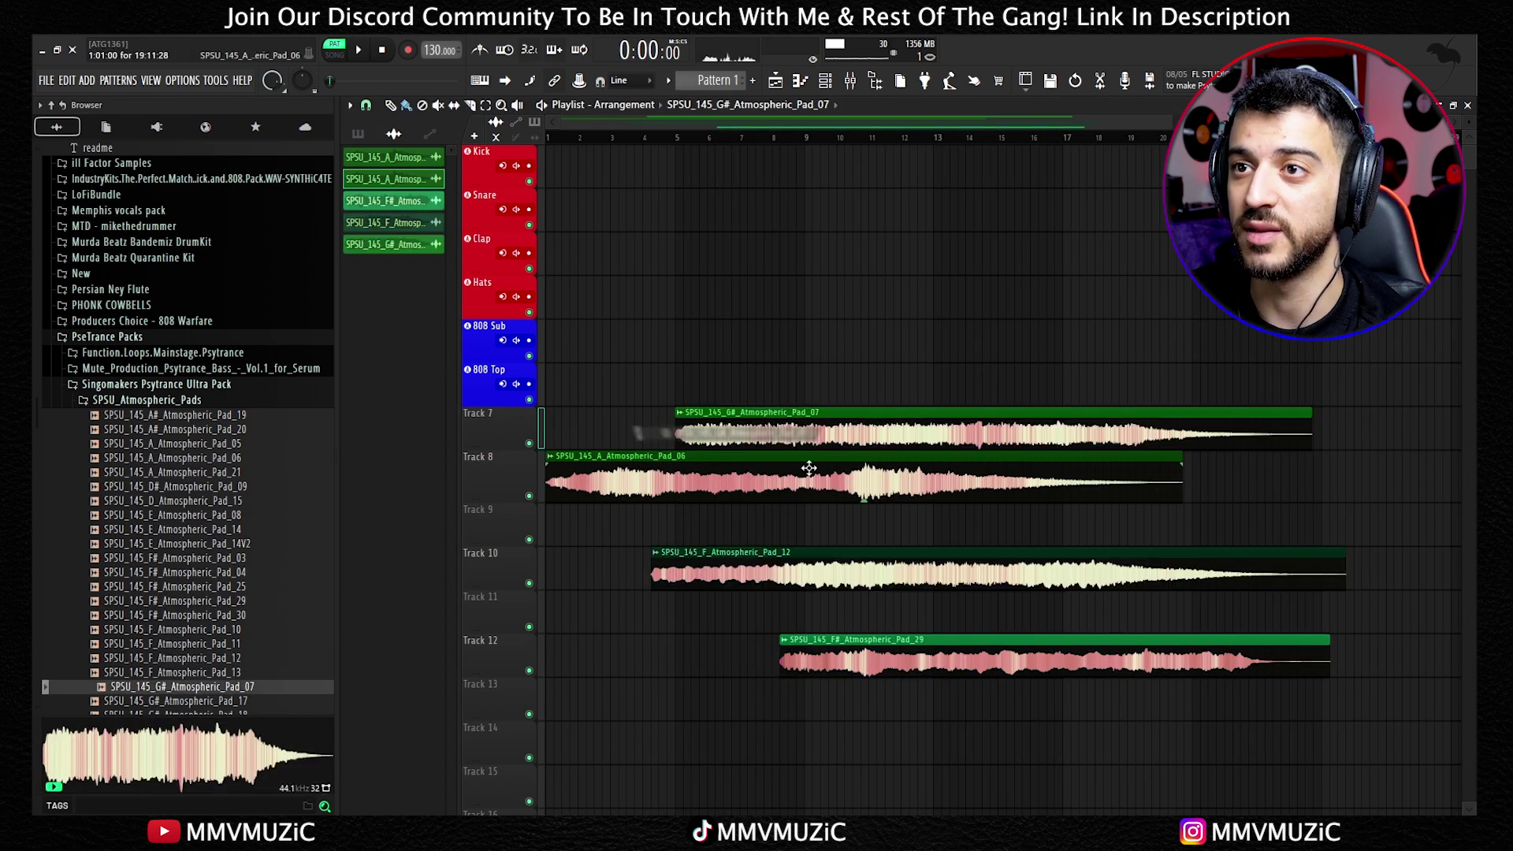
Create Pattern 2 on Tracks 9 and 11, then make all playlist clips unique with Ctrl+Shift+U.
{"action": "scroll", "coordinate": [886, 485], "scroll_direction": "down", "scroll_amount": 2}
{"action": "left_click", "coordinate": [1056, 520]}
{"action": "left_click", "coordinate": [629, 607]}
{"action": "left_click_drag", "start_coordinate": [1235, 362], "coordinate": [516, 781]}
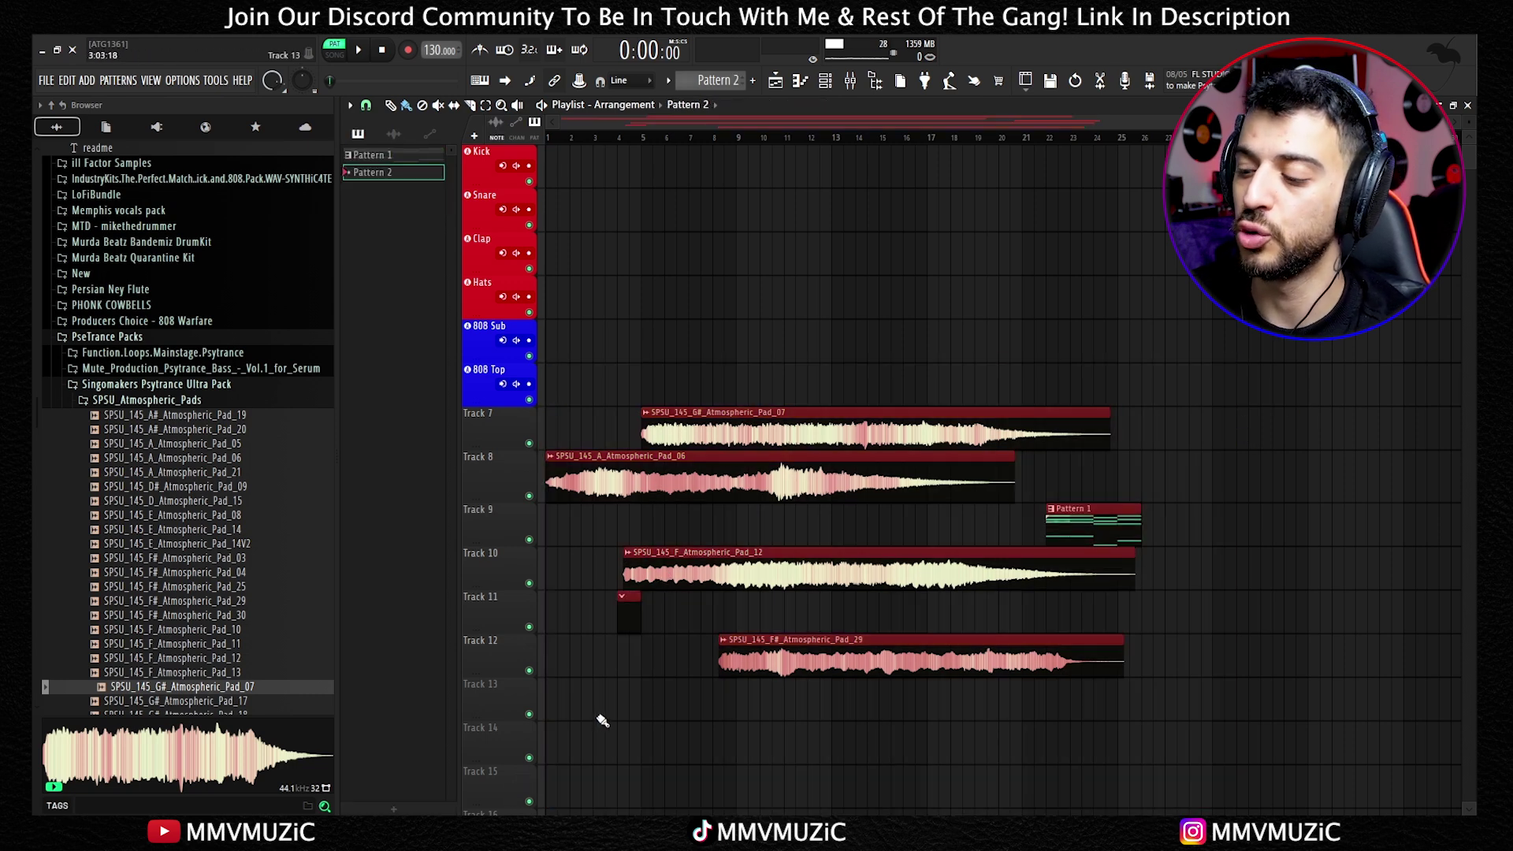
{"action": "key", "text": "ctrl+shift+u"}
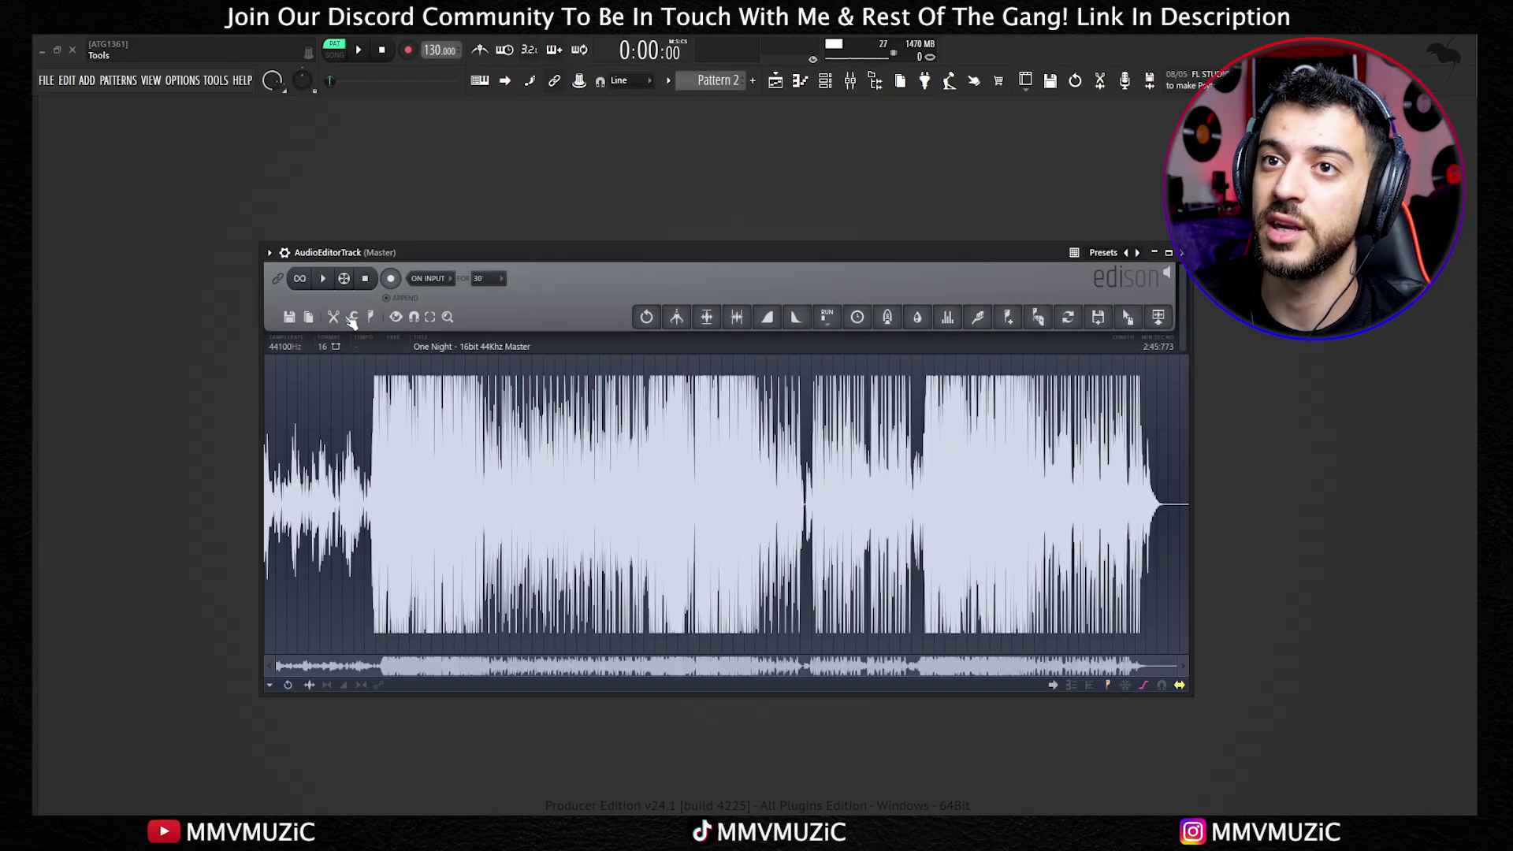
Clear Edison's waveform and paste in the 'One Night - Demo (Hook)' vocal audio.
{"action": "left_click", "coordinate": [352, 315]}
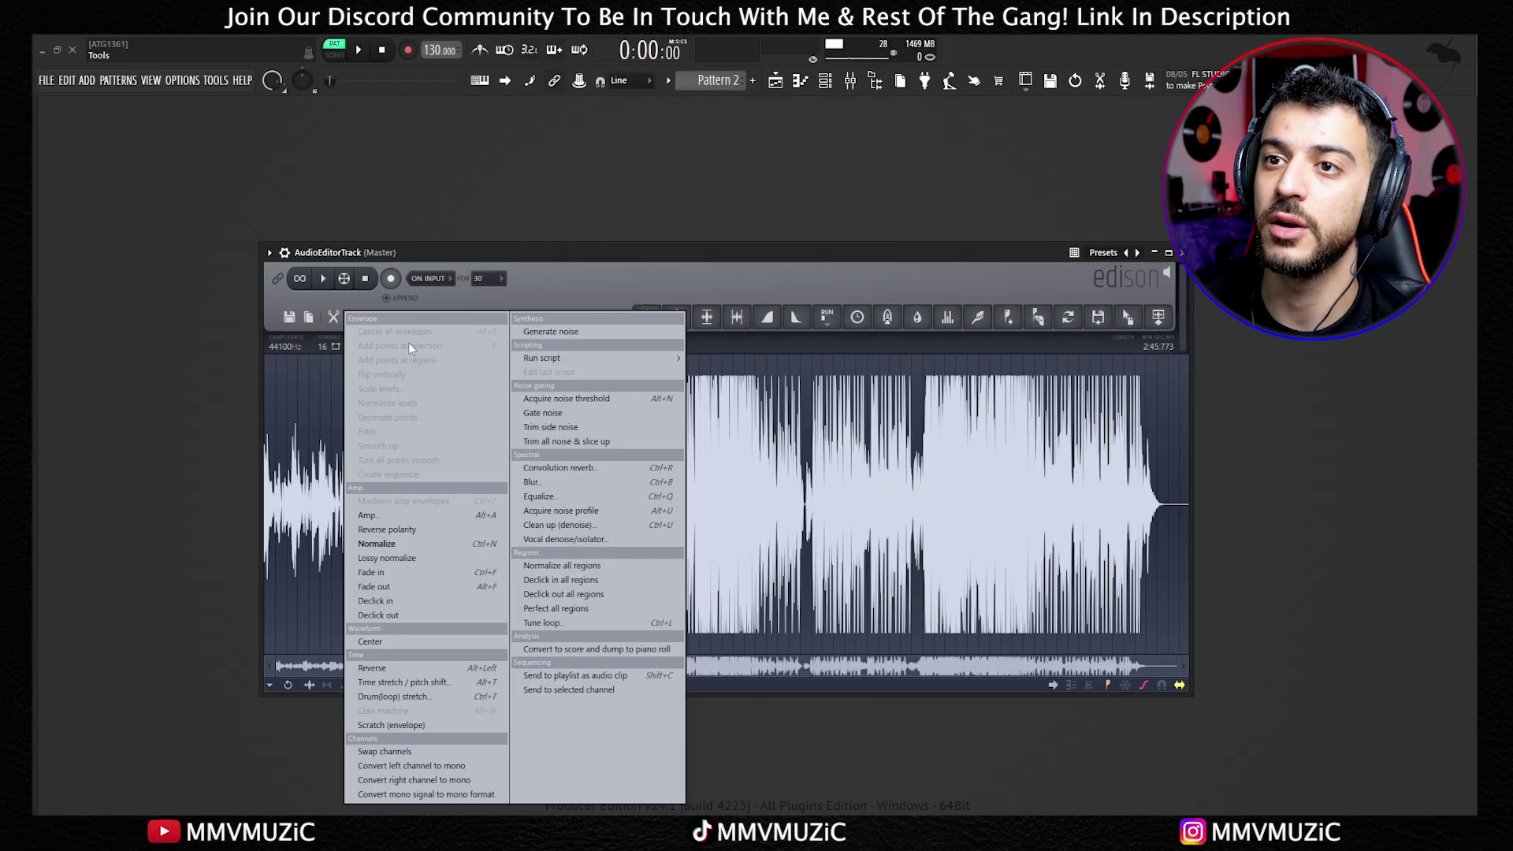
{"action": "left_click", "coordinate": [580, 541]}
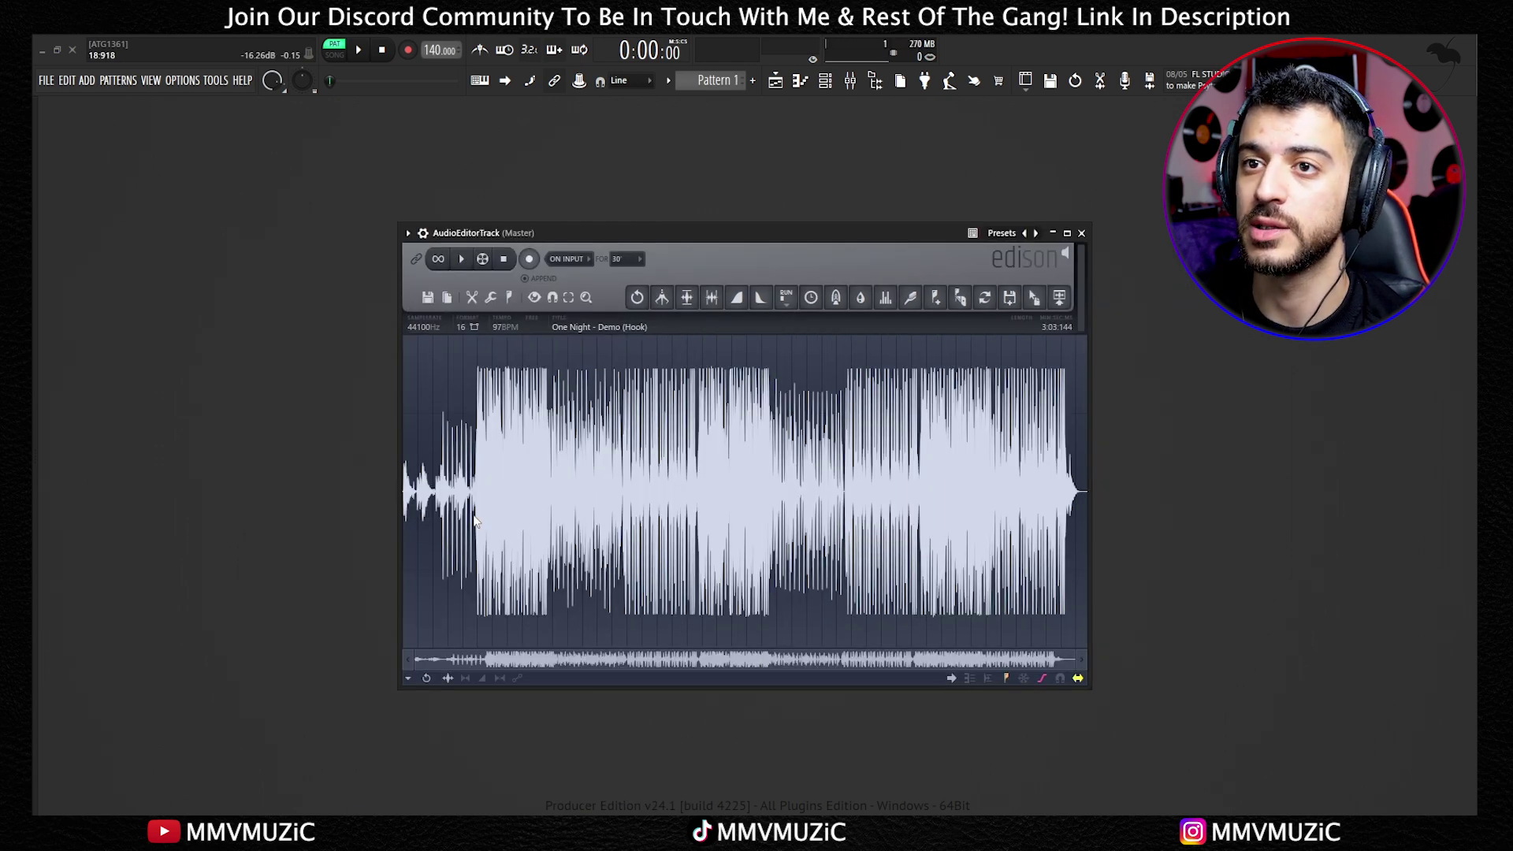
{"action": "left_click_drag", "start_coordinate": [475, 520], "coordinate": [611, 527]}
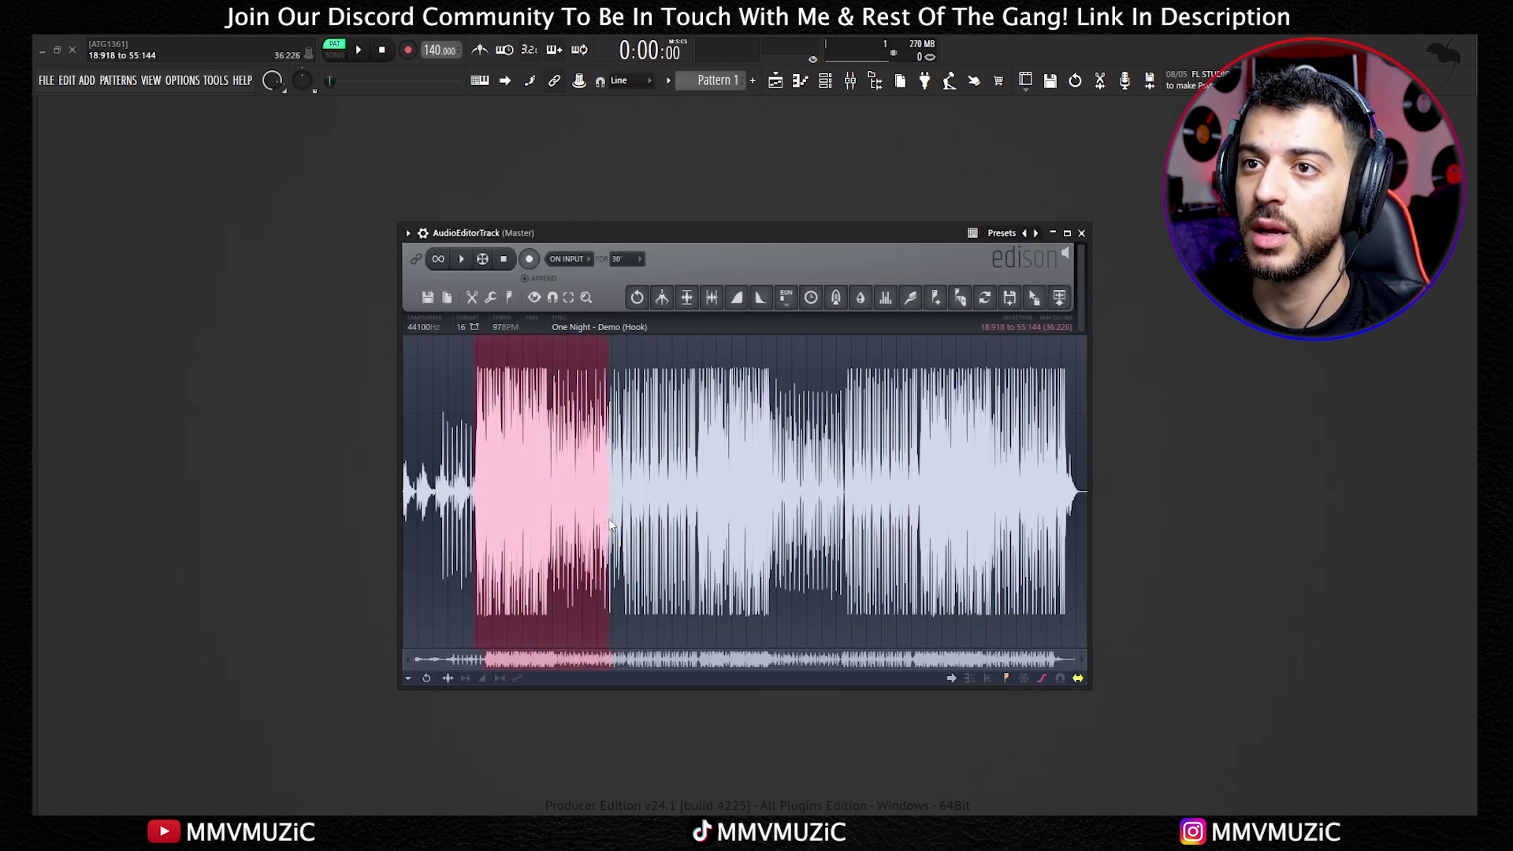
{"action": "key", "text": "Delete"}
{"action": "key", "text": "ctrl+a"}
{"action": "key", "text": "Delete"}
{"action": "key", "text": "ctrl+v"}
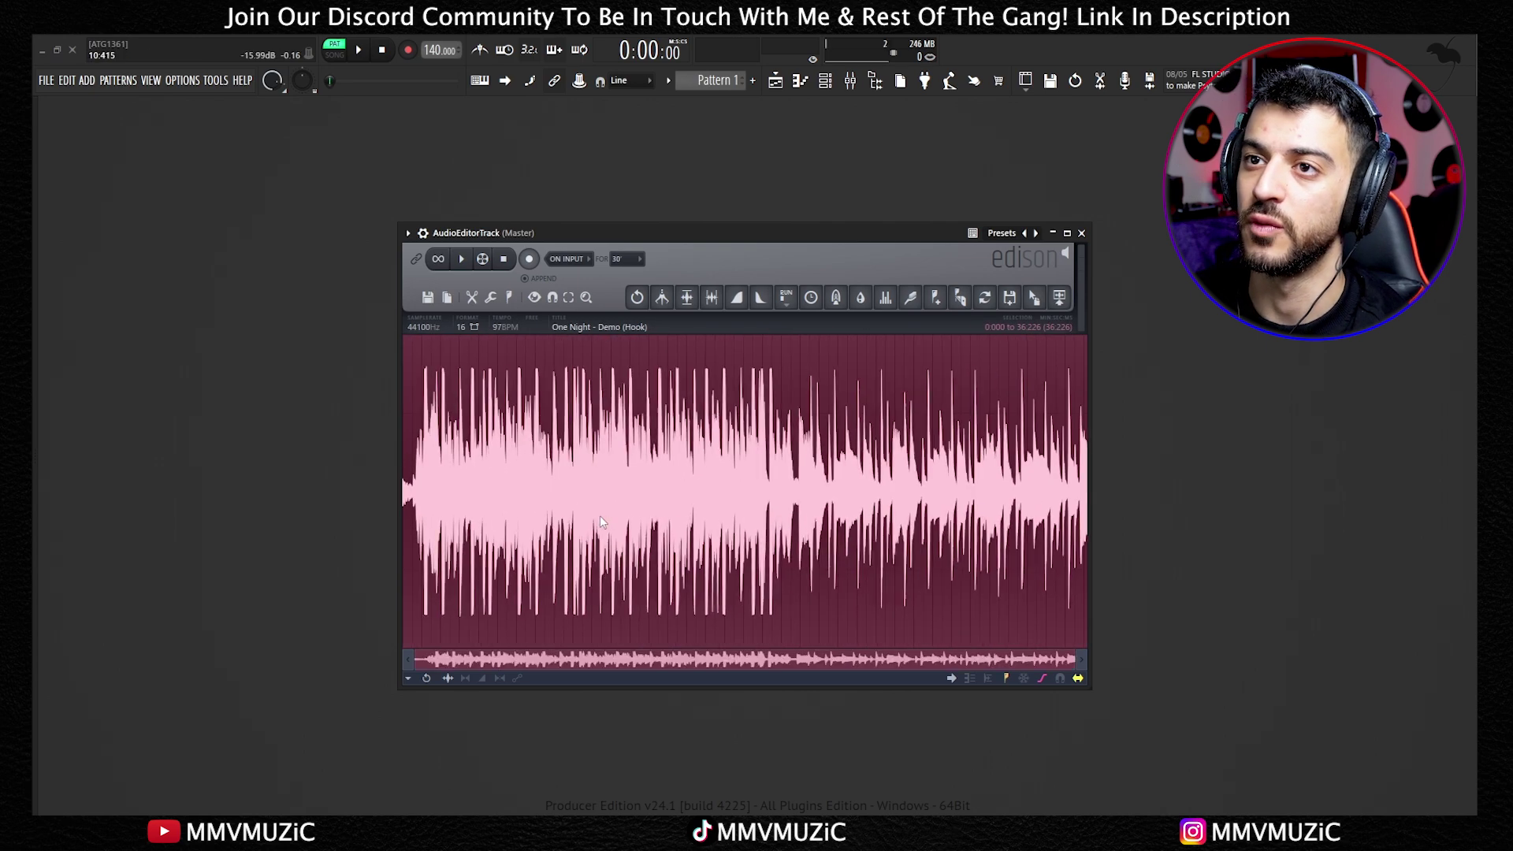
Run the Vocal denoiser with Mix at 0, then bring up Clean up (denoise).
{"action": "left_click", "coordinate": [492, 298]}
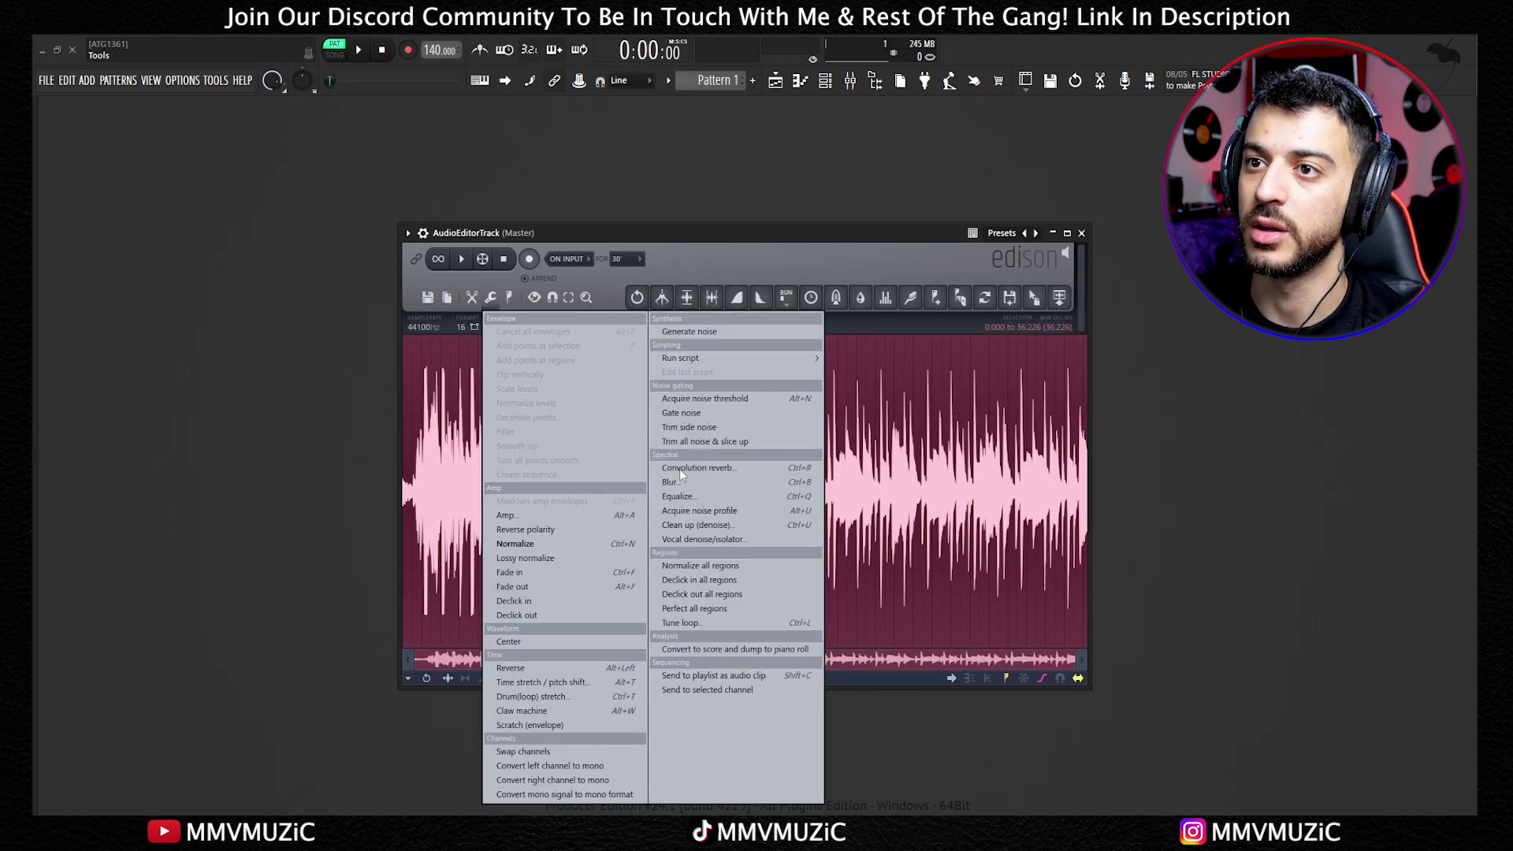
{"action": "left_click", "coordinate": [707, 540]}
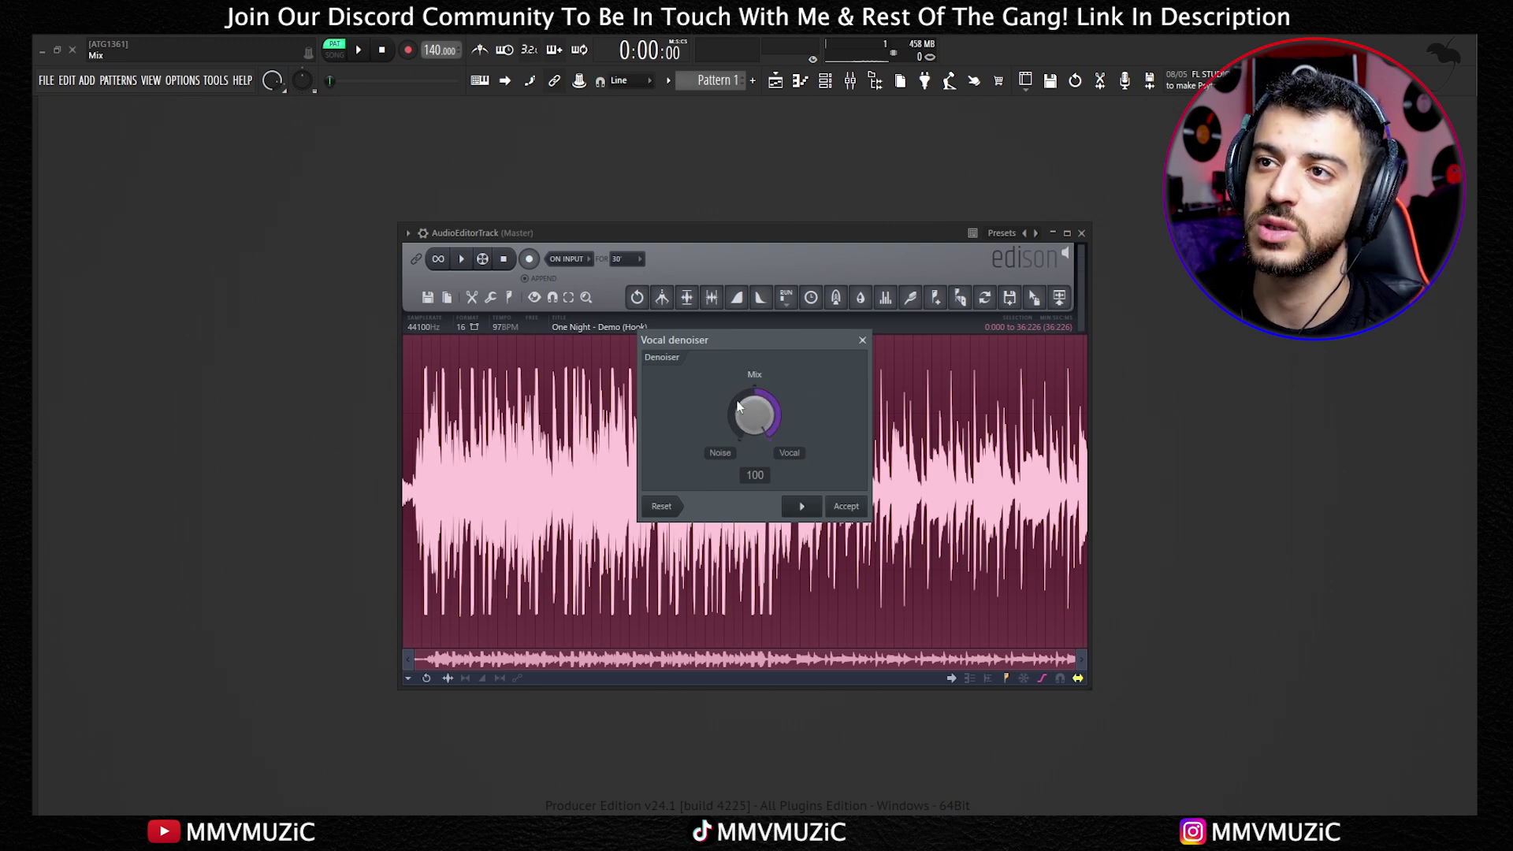
{"action": "left_click_drag", "start_coordinate": [755, 418], "coordinate": [755, 489]}
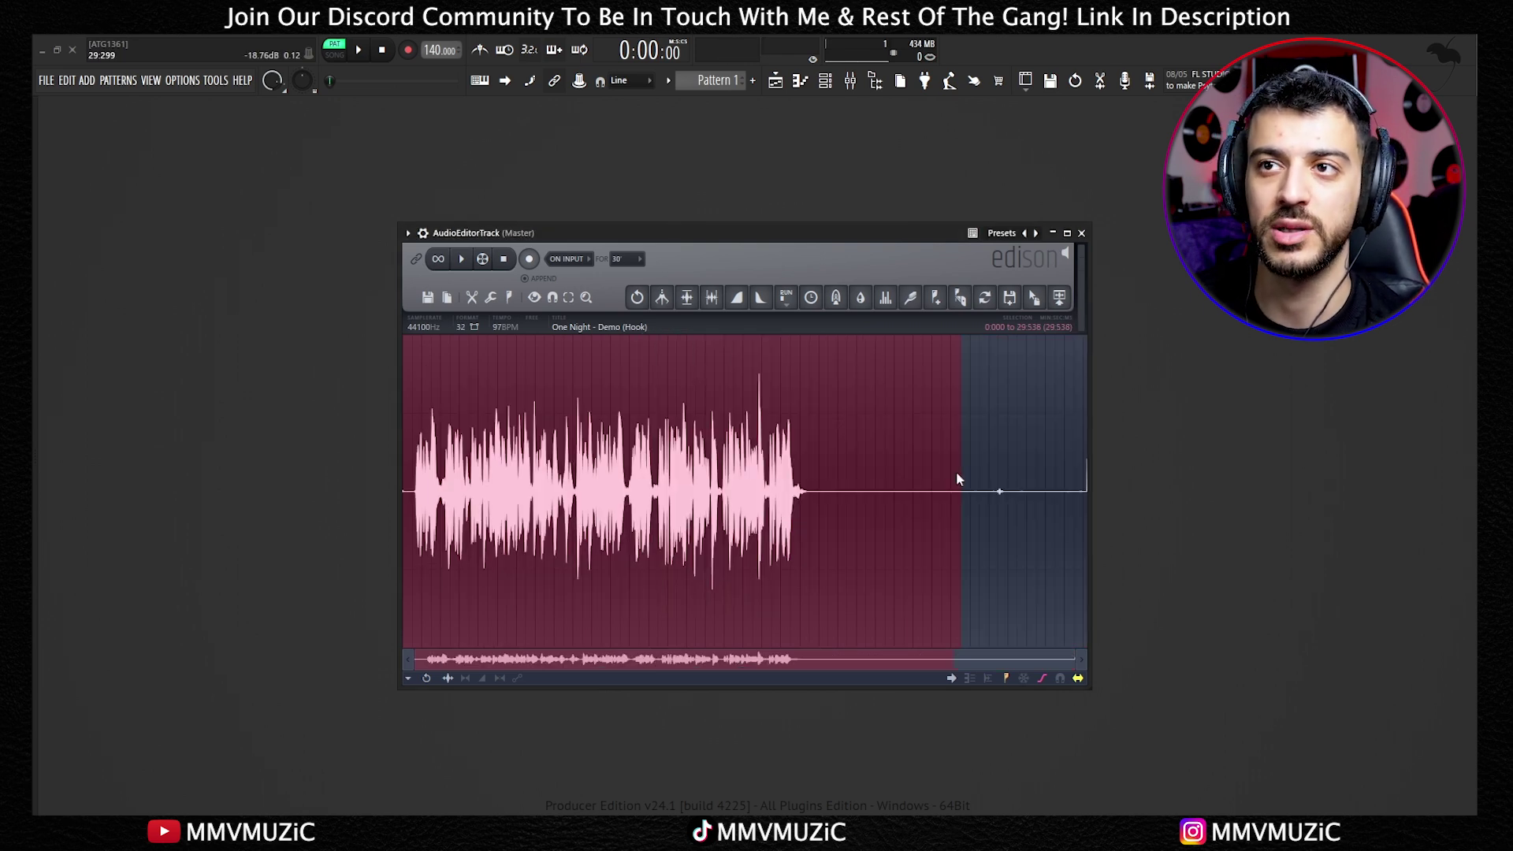
{"action": "left_click", "coordinate": [490, 298]}
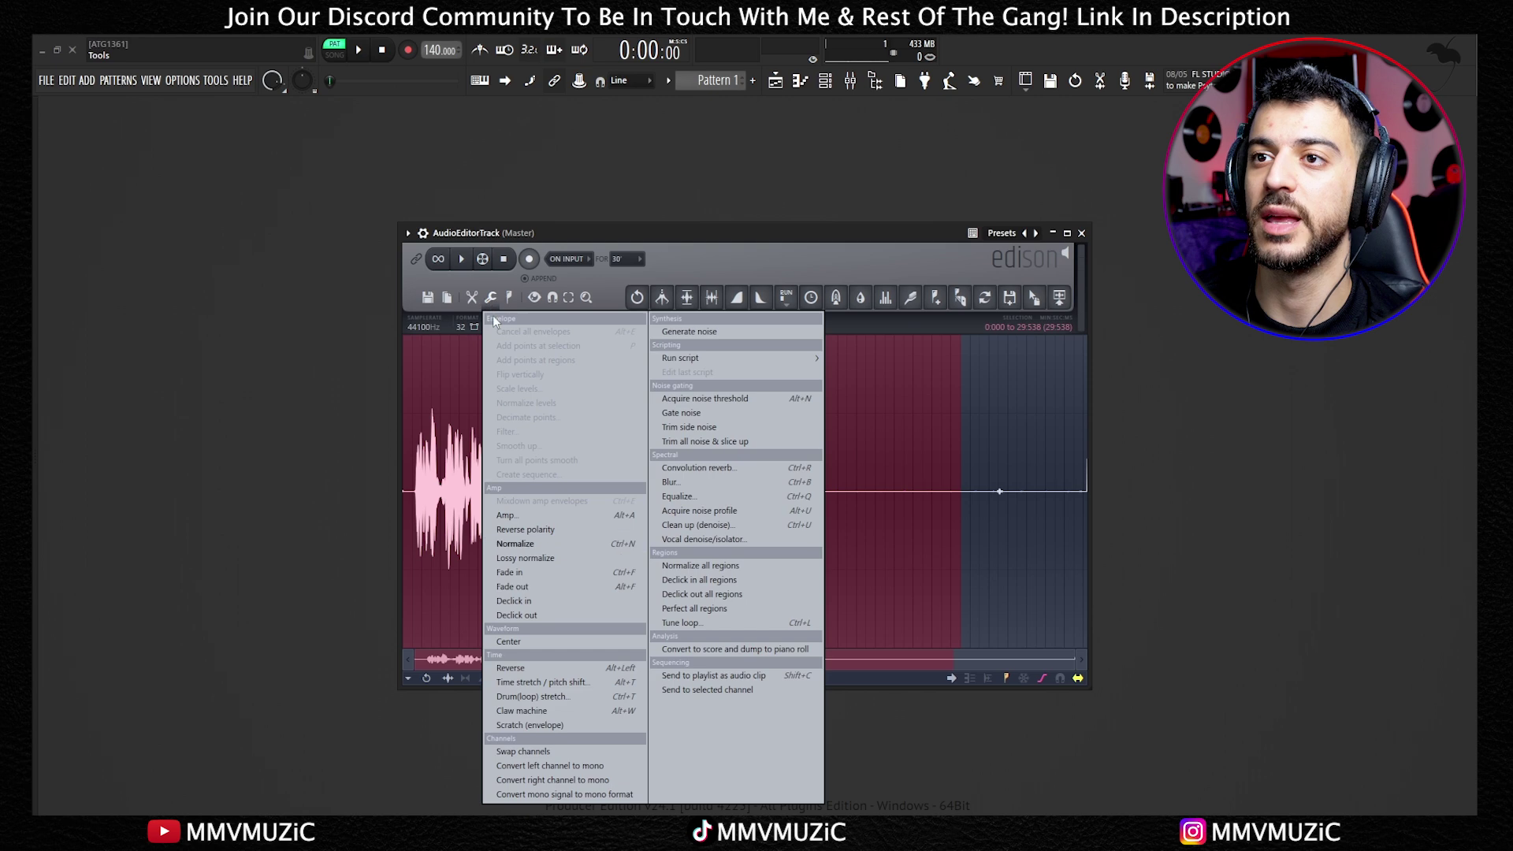
{"action": "left_click", "coordinate": [704, 526]}
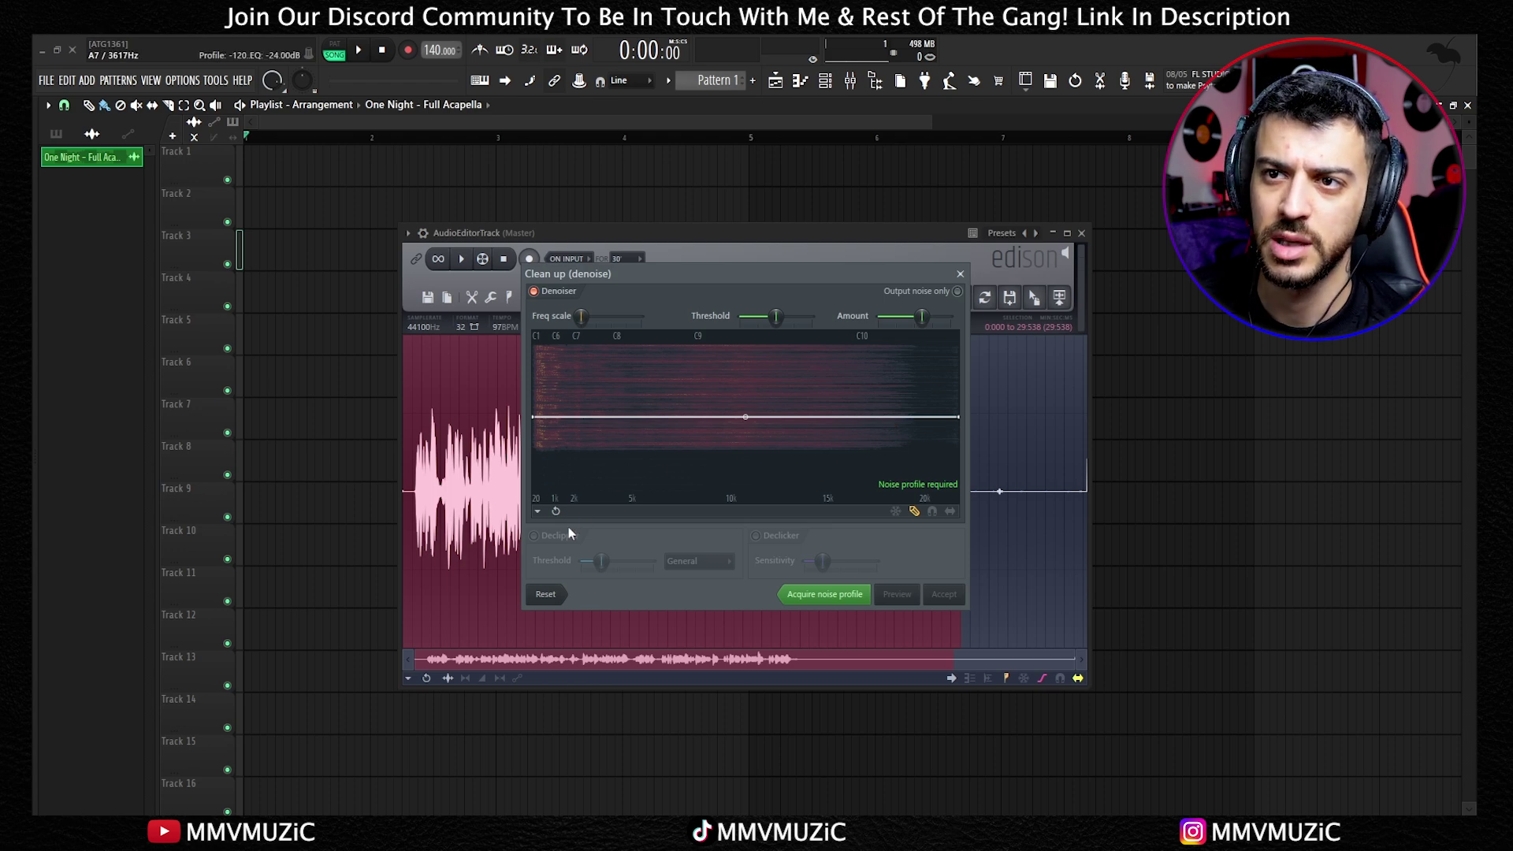
Enable the Declipper with a raised Threshold, then switch the plans page to Monthly pricing.
{"action": "left_click", "coordinate": [550, 536]}
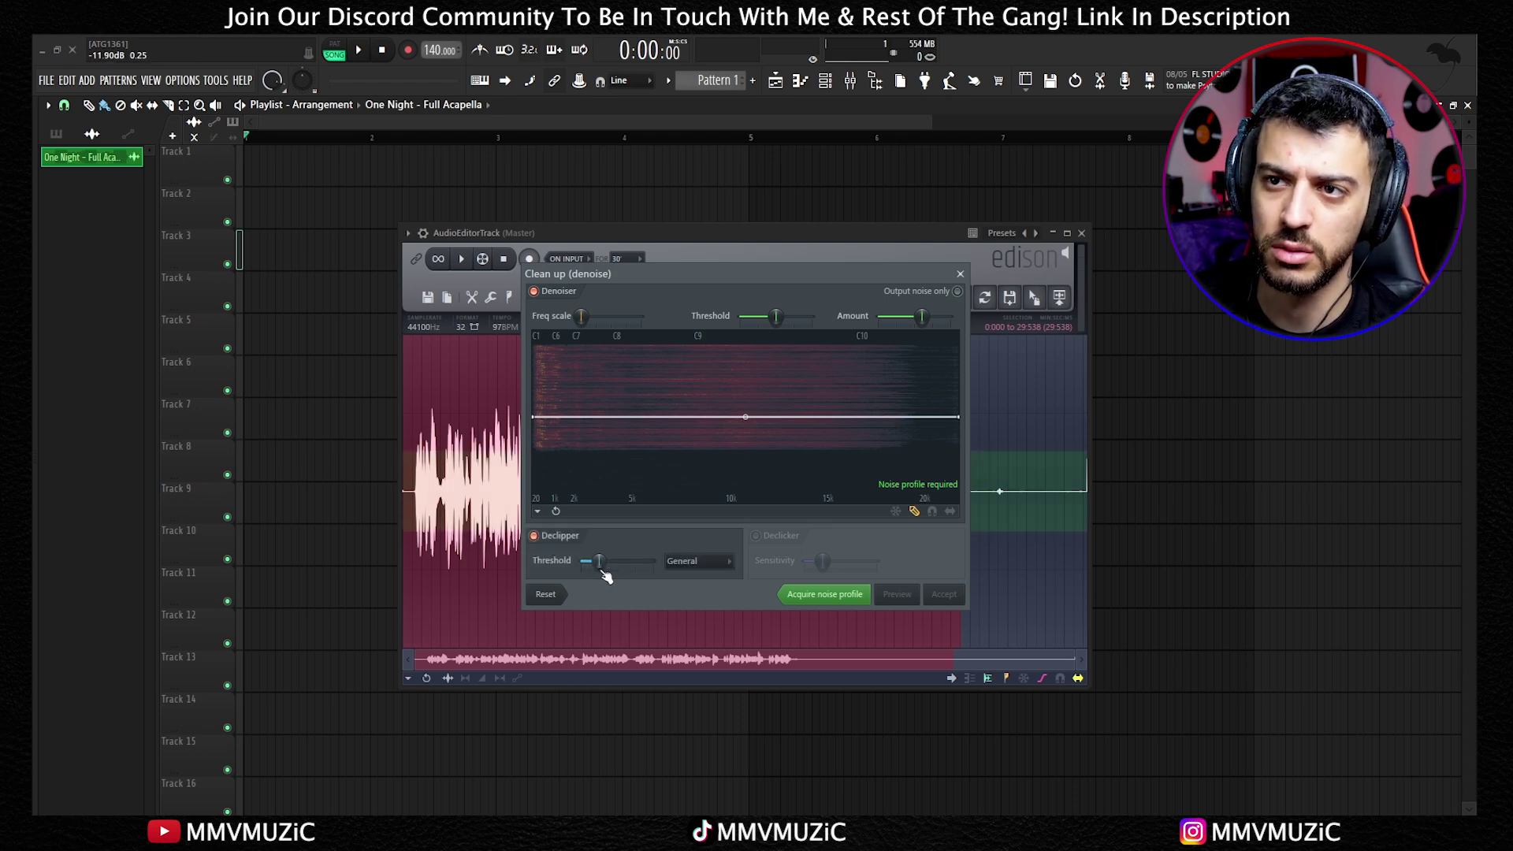
{"action": "left_click_drag", "start_coordinate": [764, 273], "coordinate": [1141, 331]}
{"action": "left_click_drag", "start_coordinate": [1032, 616], "coordinate": [1059, 616]}
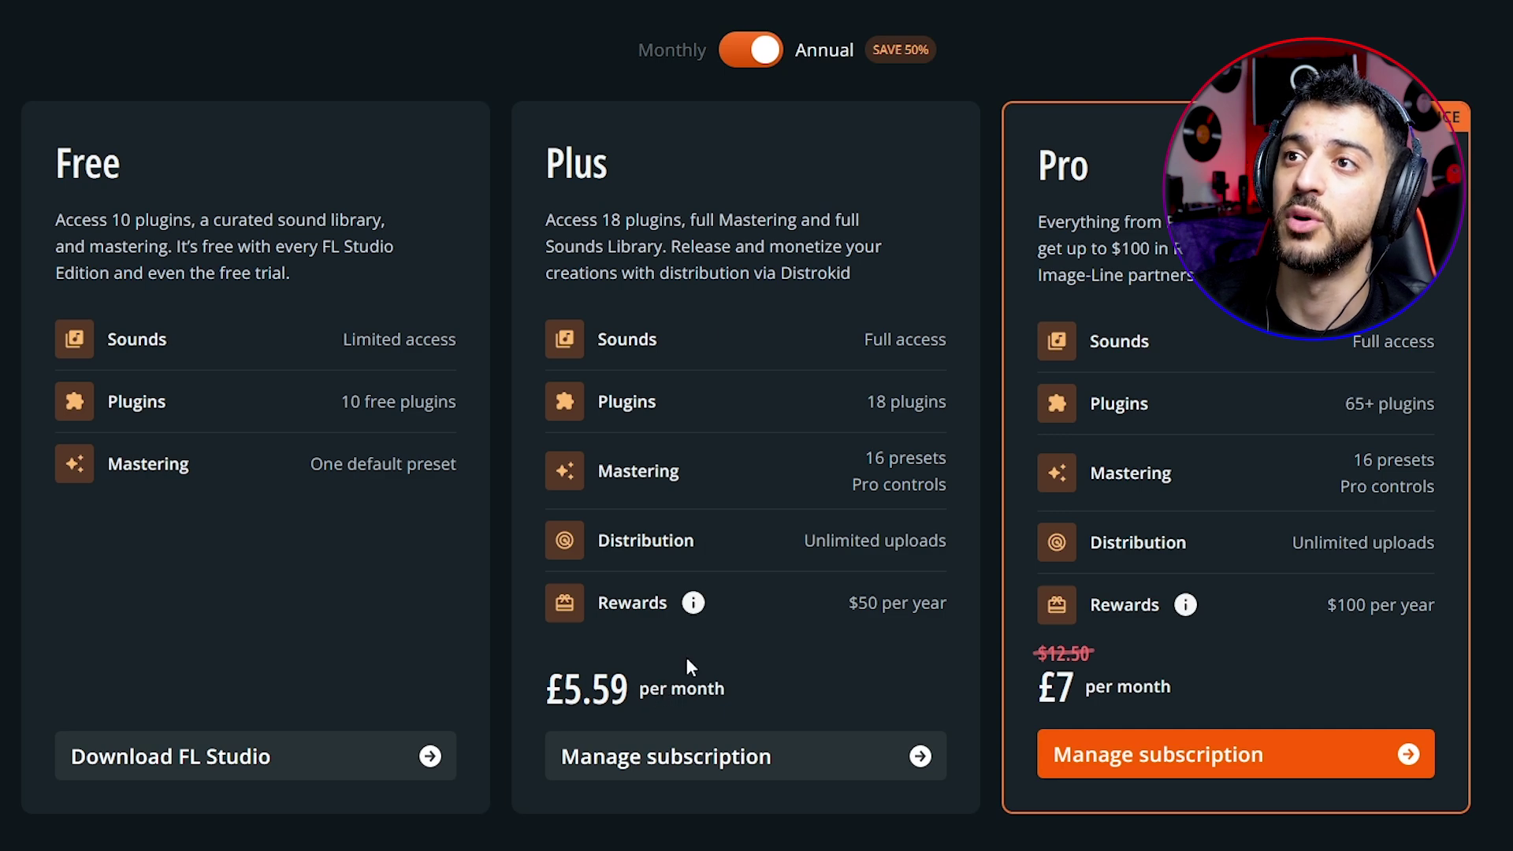
{"action": "left_click", "coordinate": [740, 71]}
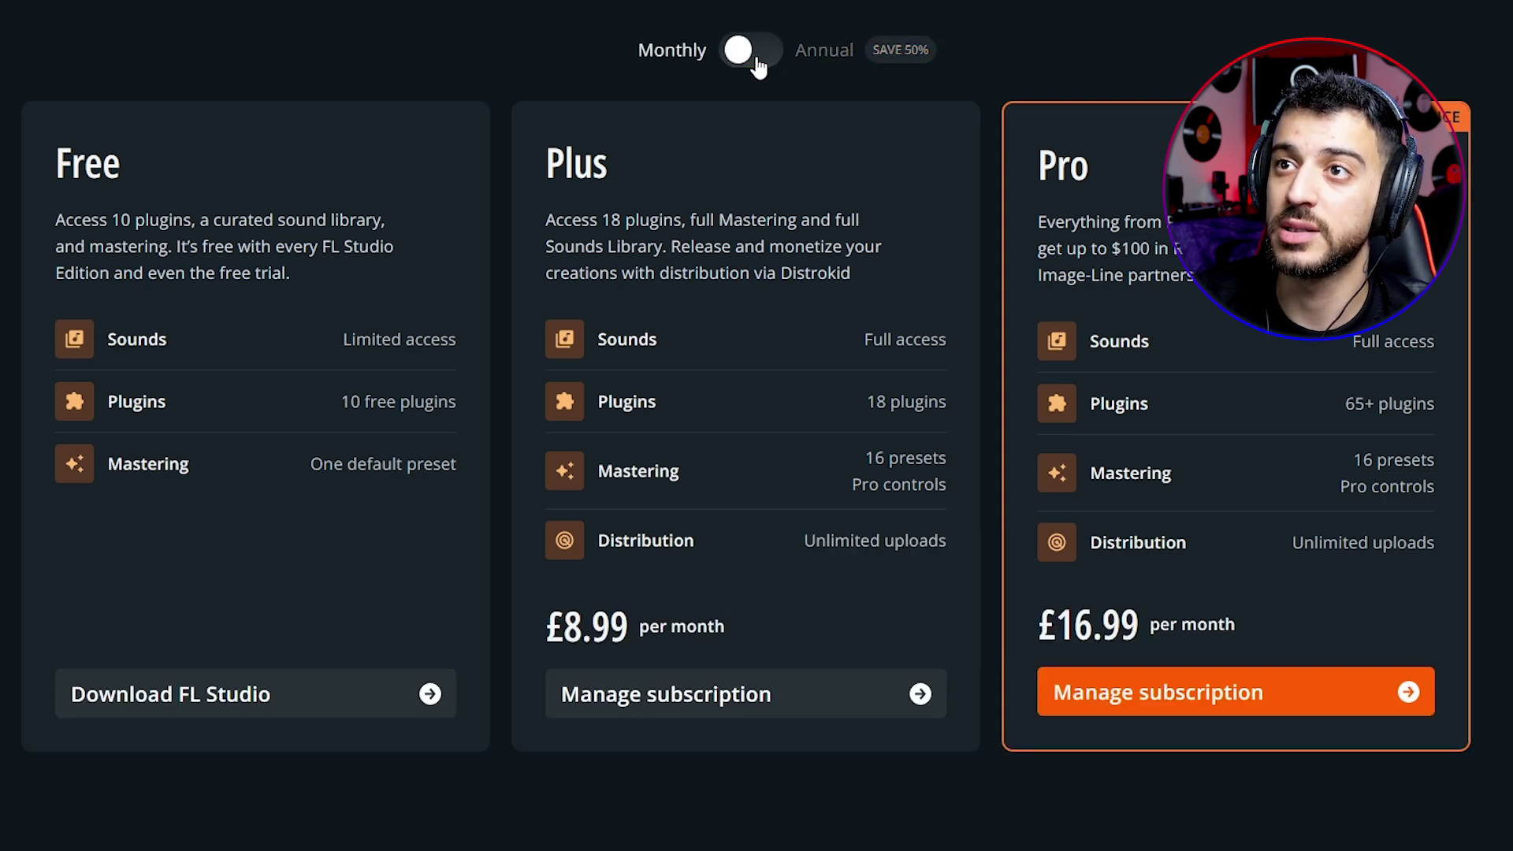